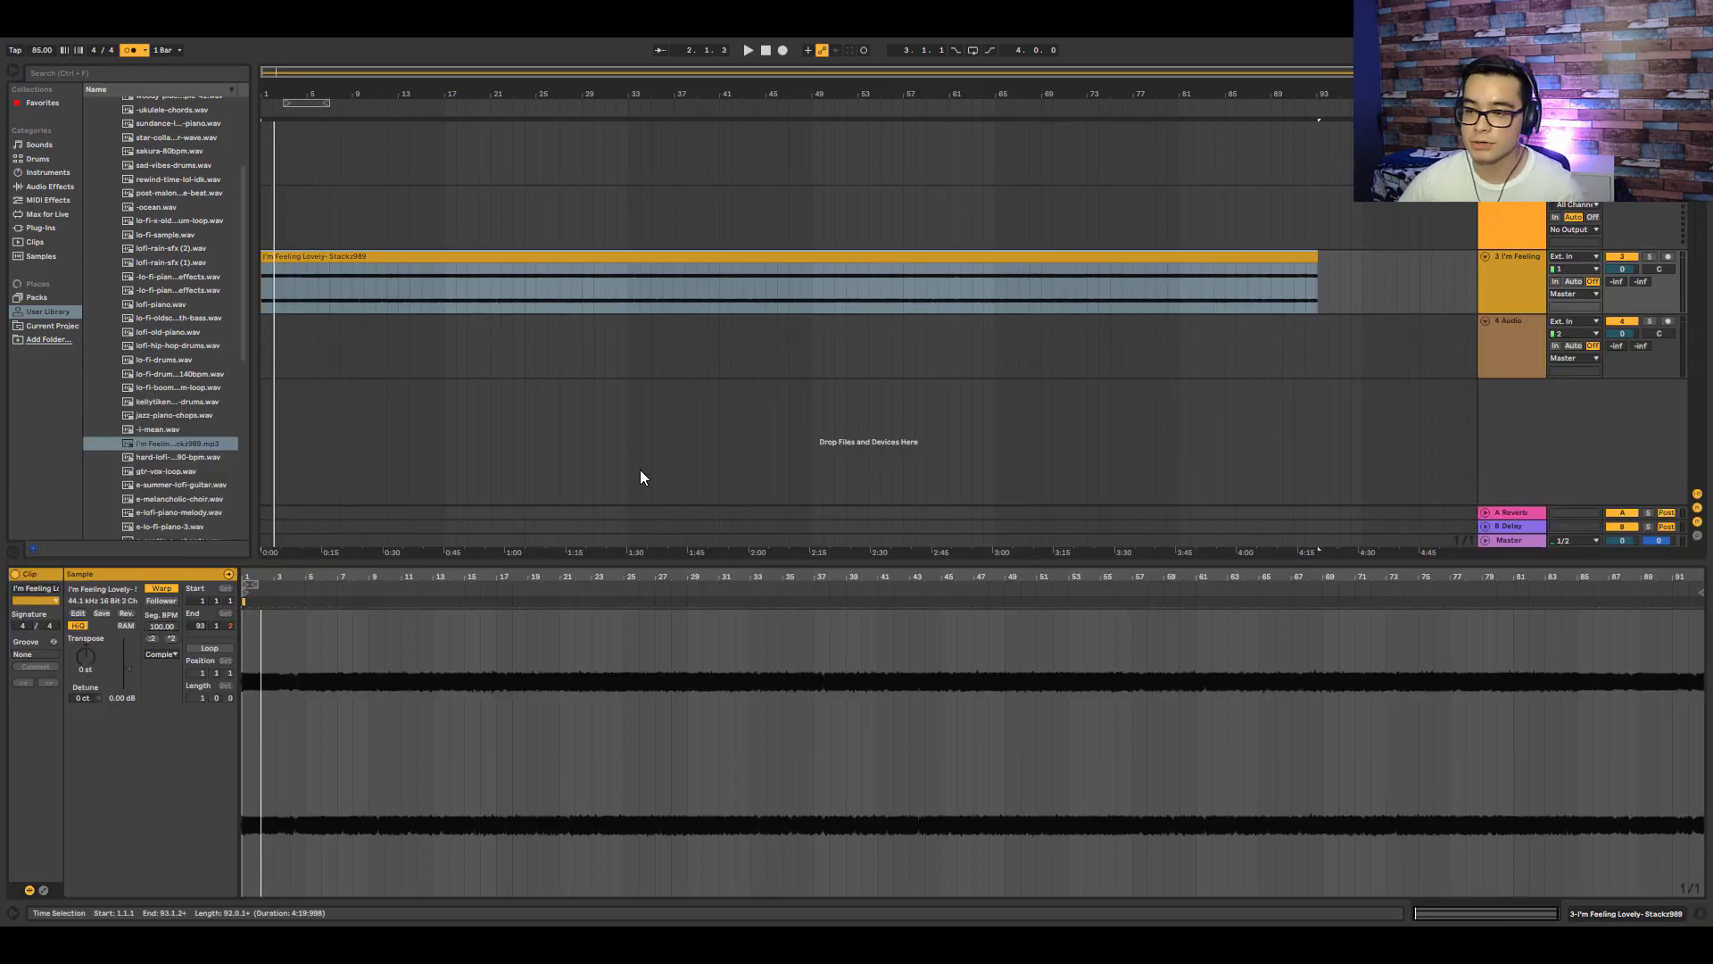
- Select the first chopped section of the sample clip and duplicate it
click(880, 255)
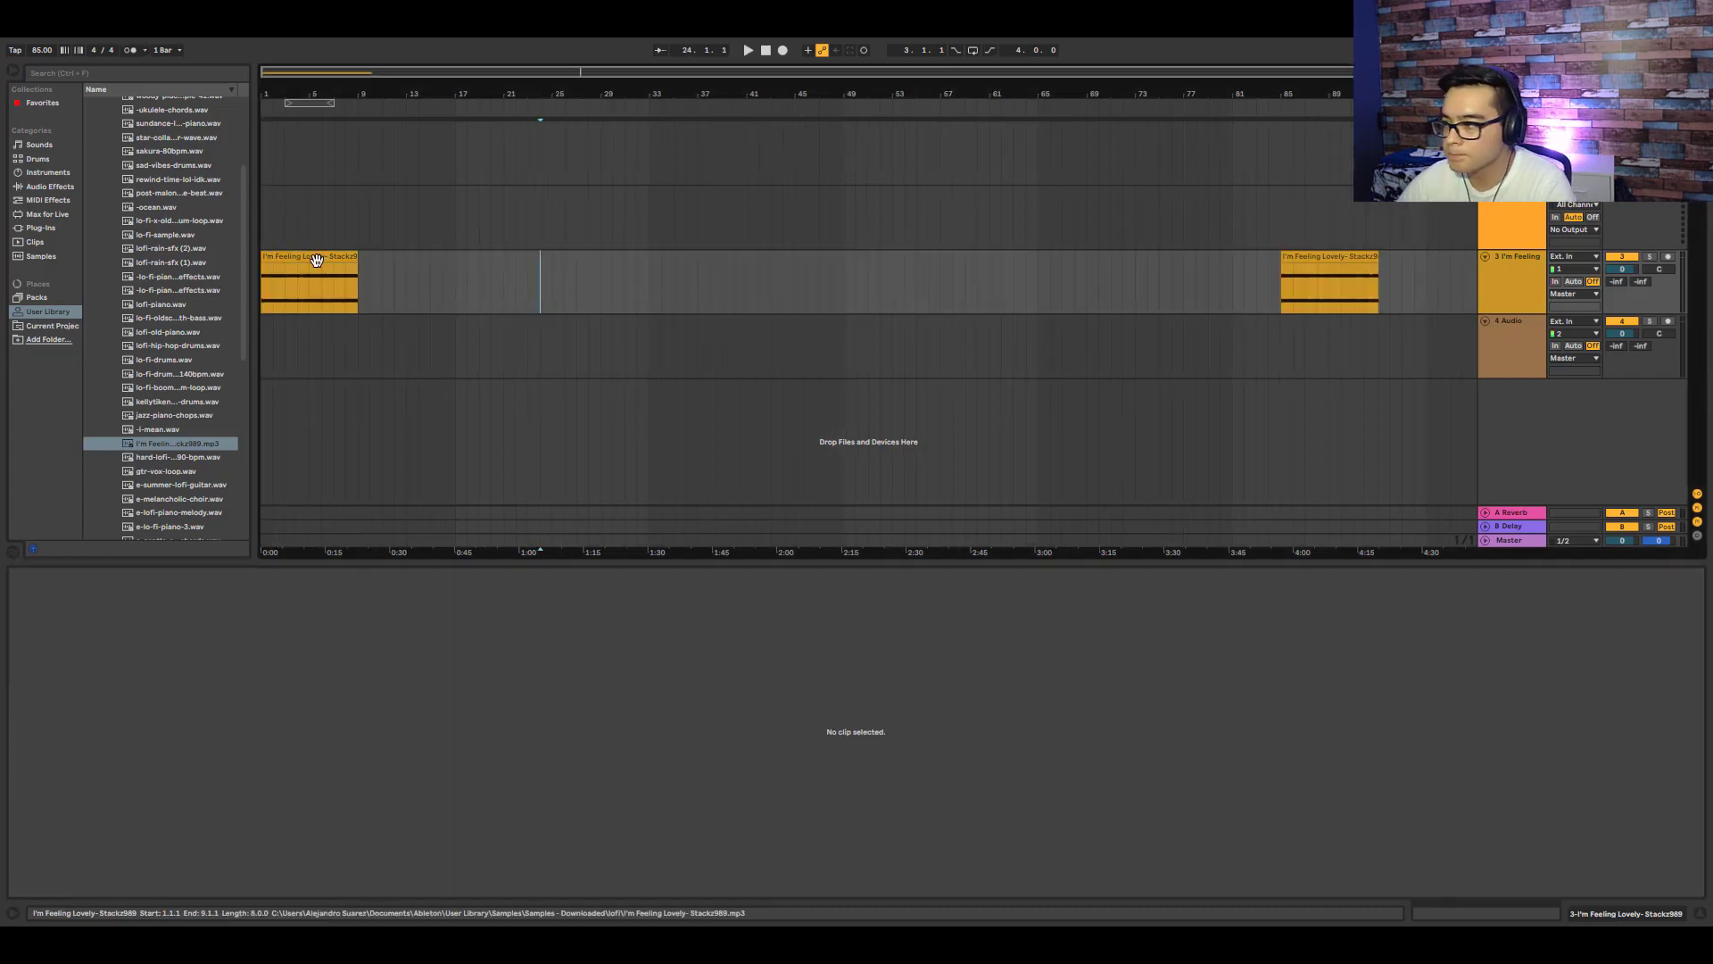
click(317, 260)
scroll(316, 259, down, 2)
key(ctrl+d)
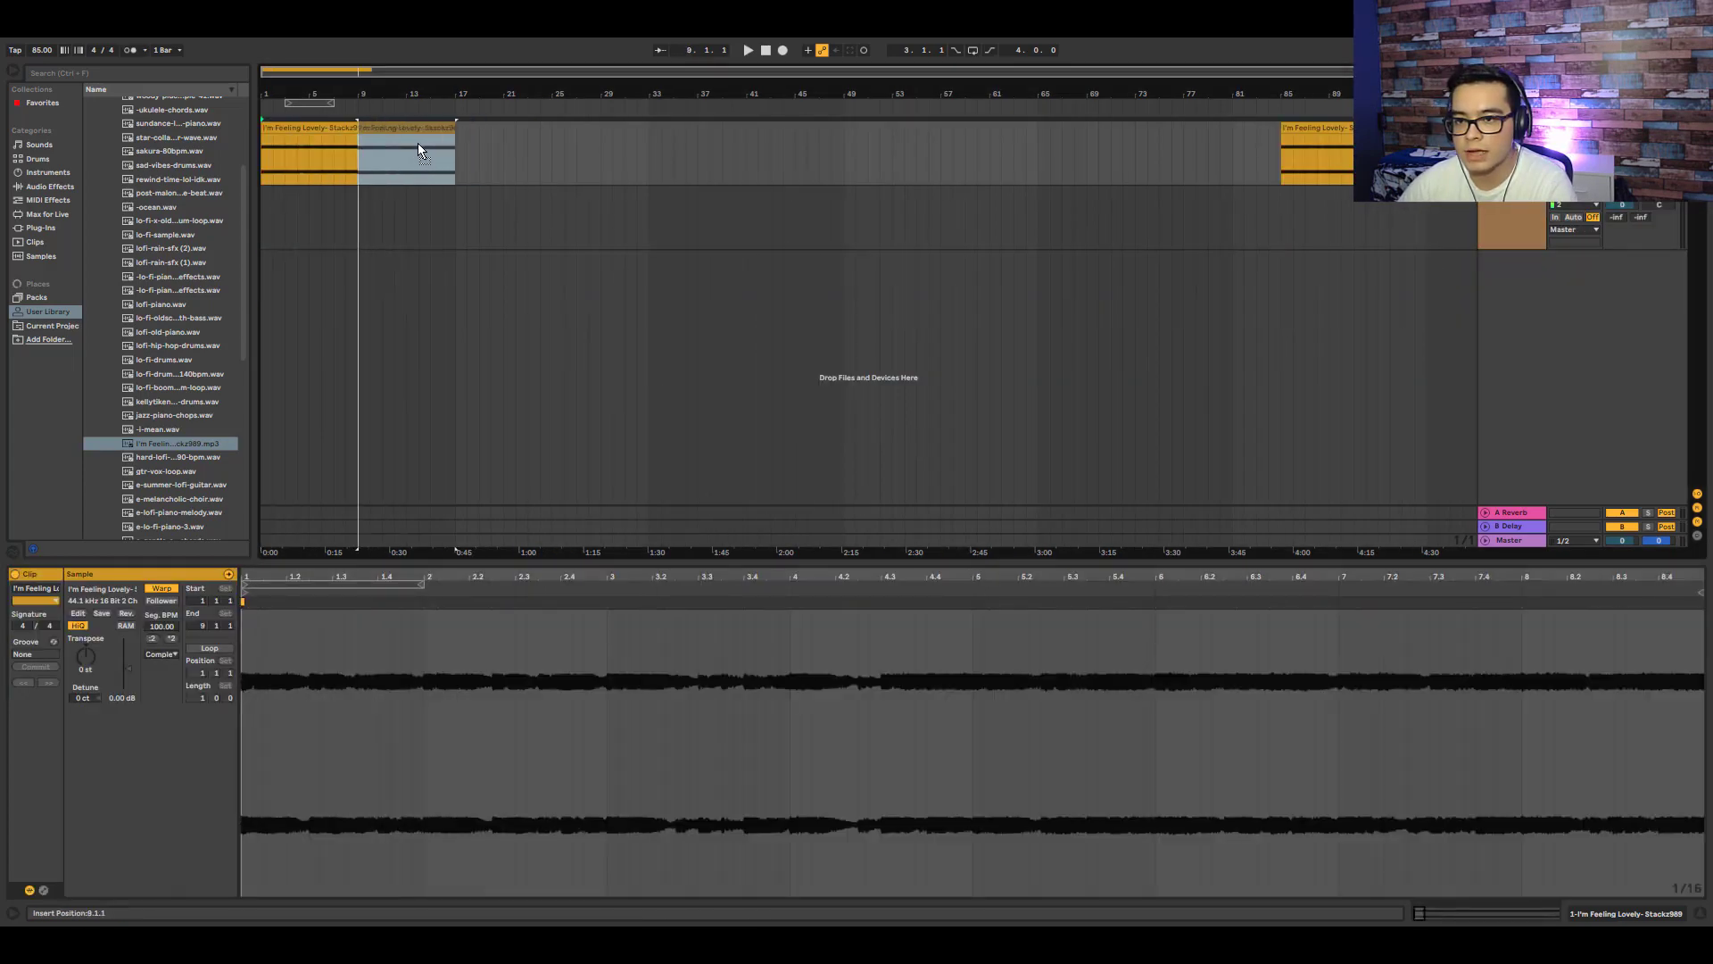
- Move the later sample section so it follows right after the duplicated section
drag(418, 143, 418, 143)
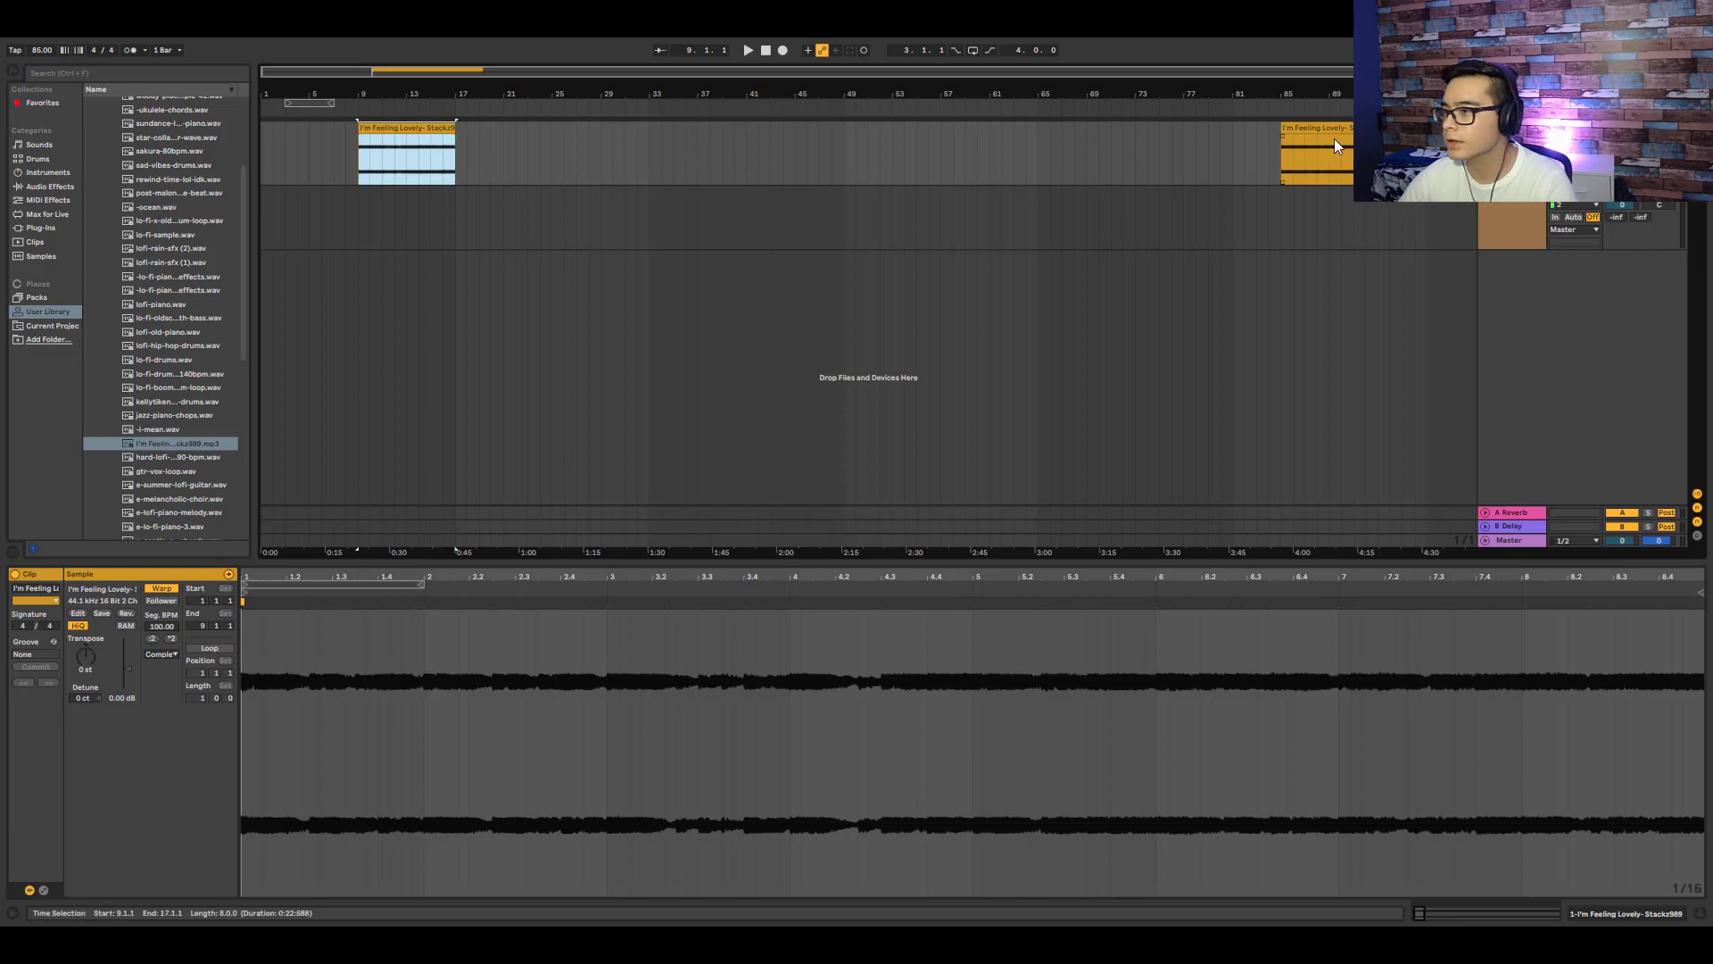
drag(1335, 146, 517, 151)
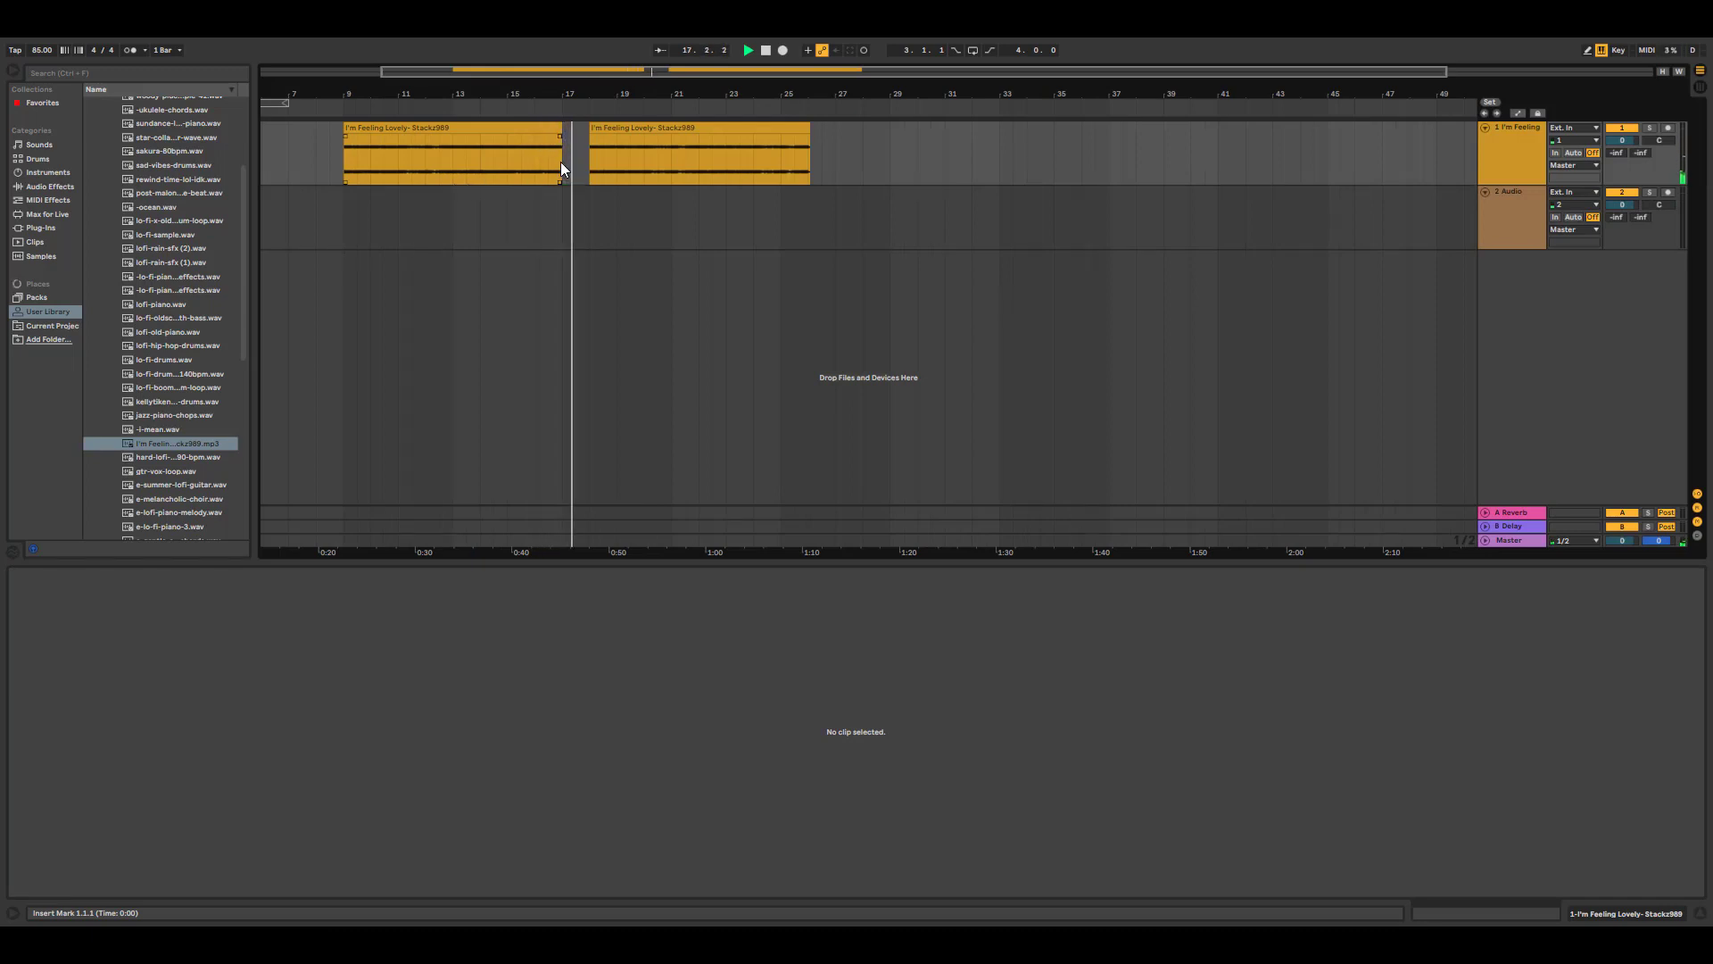
- Play the arrangement and add an Amp effect to the sample track
key(space)
click(56, 189)
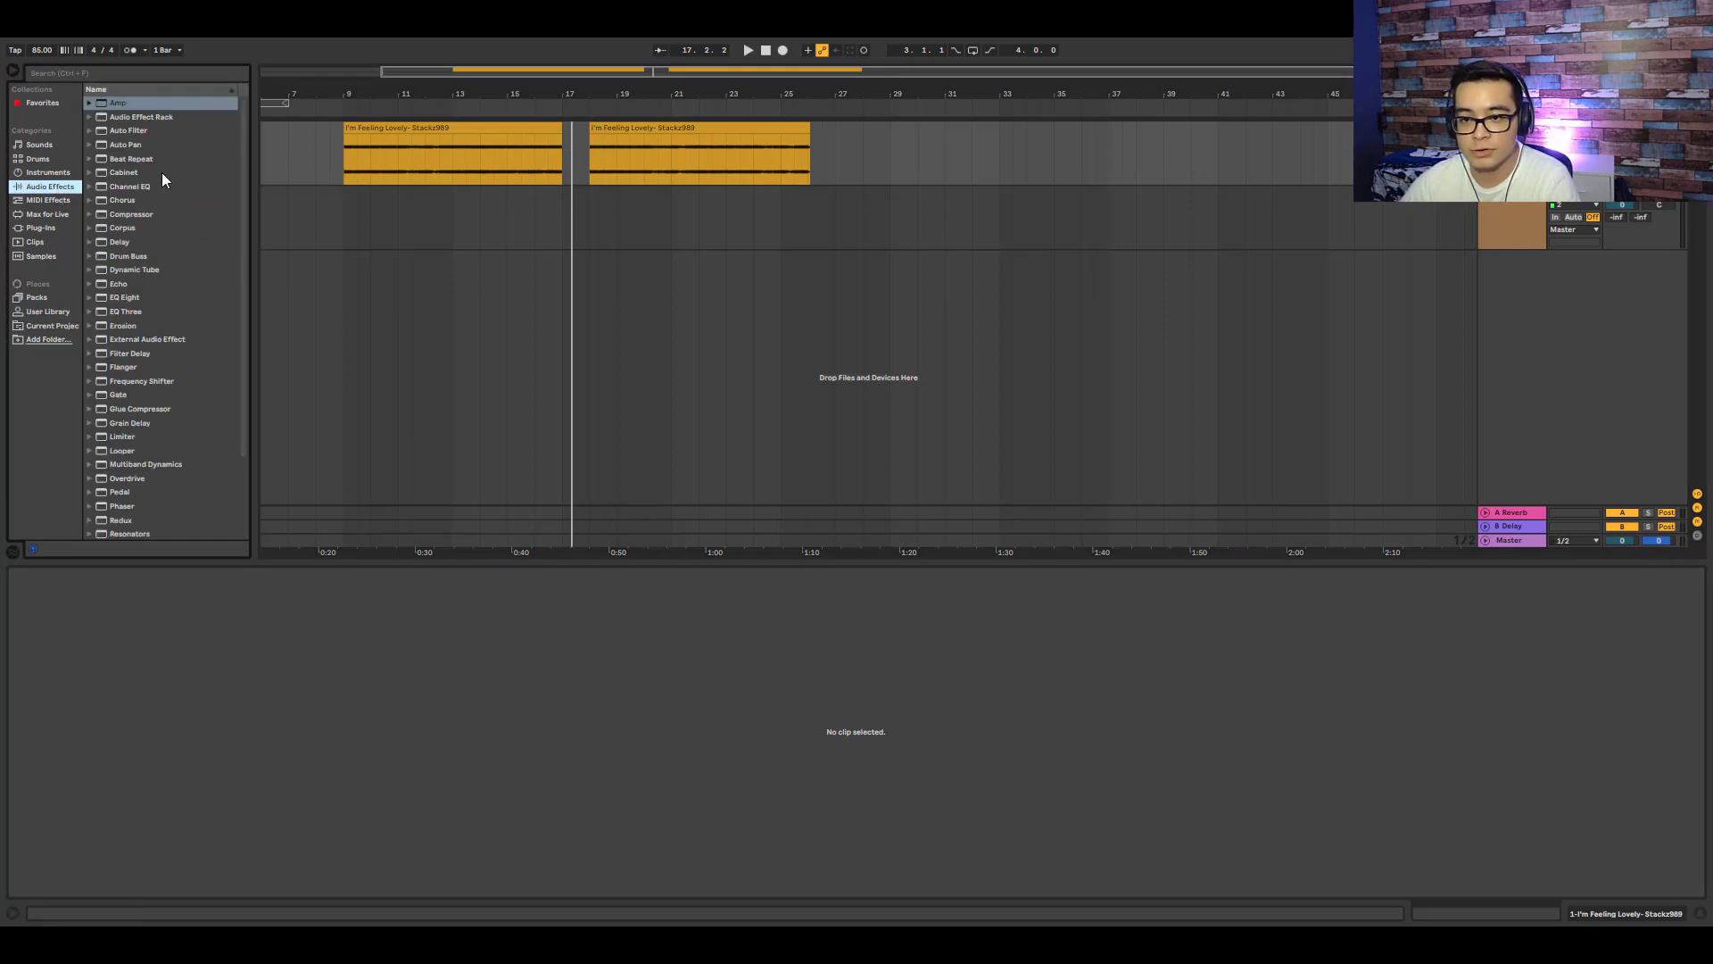
drag(121, 100, 309, 681)
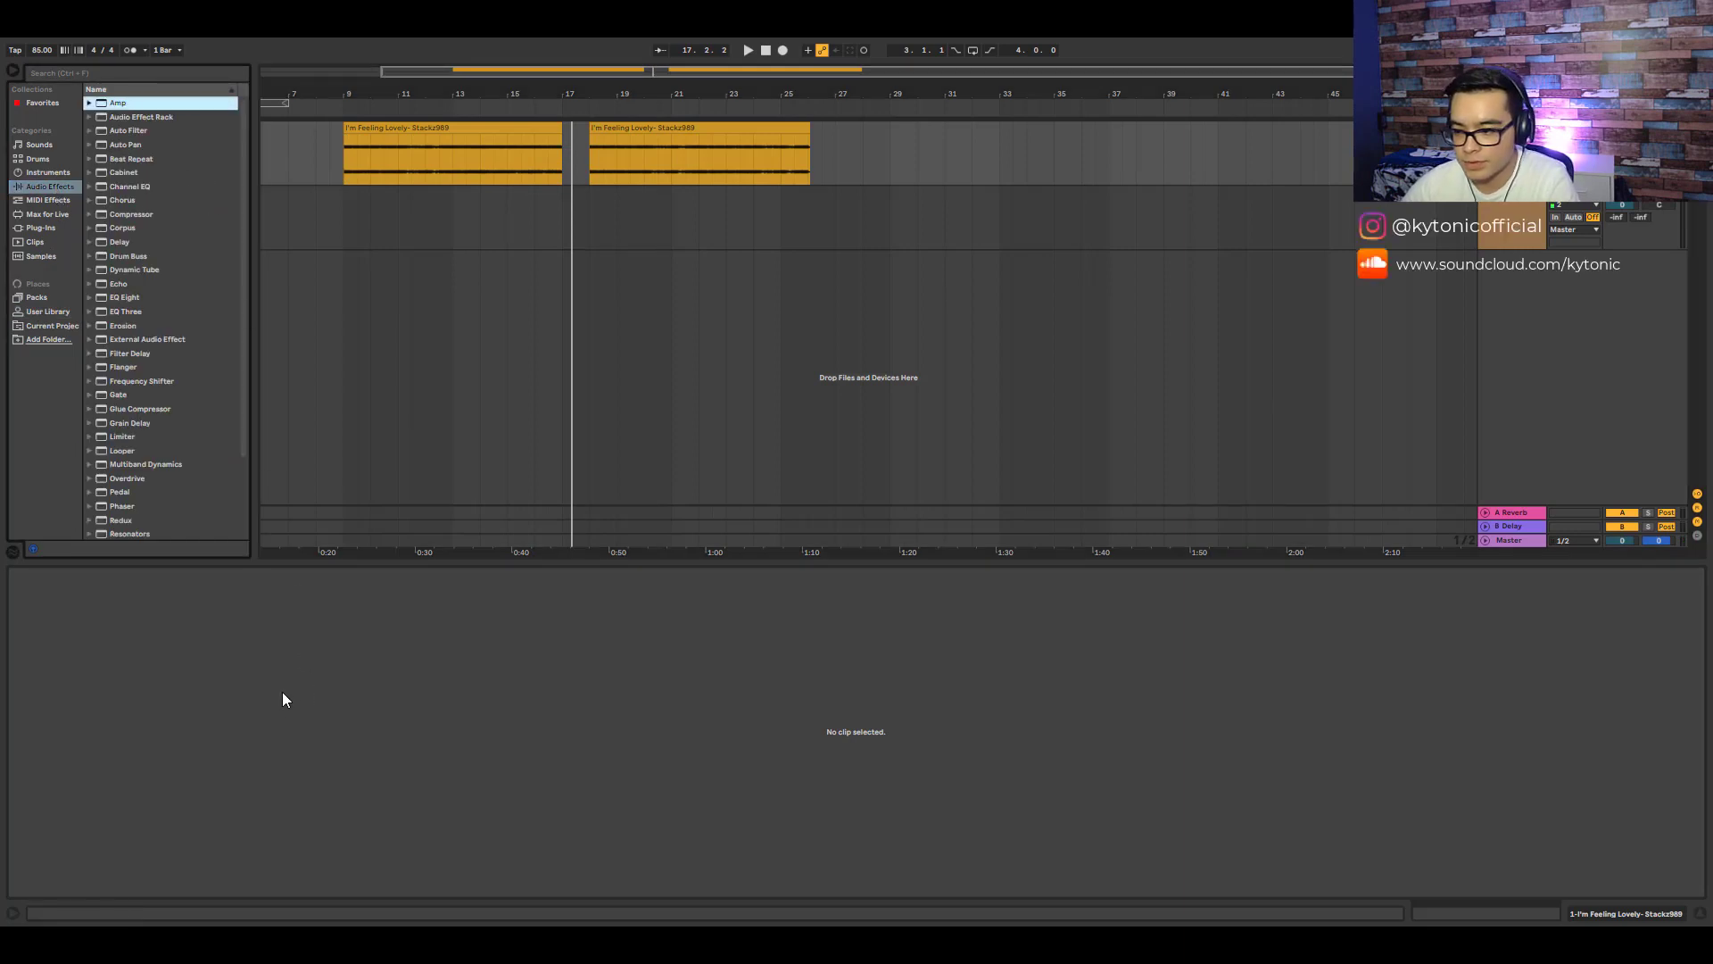
click(1511, 129)
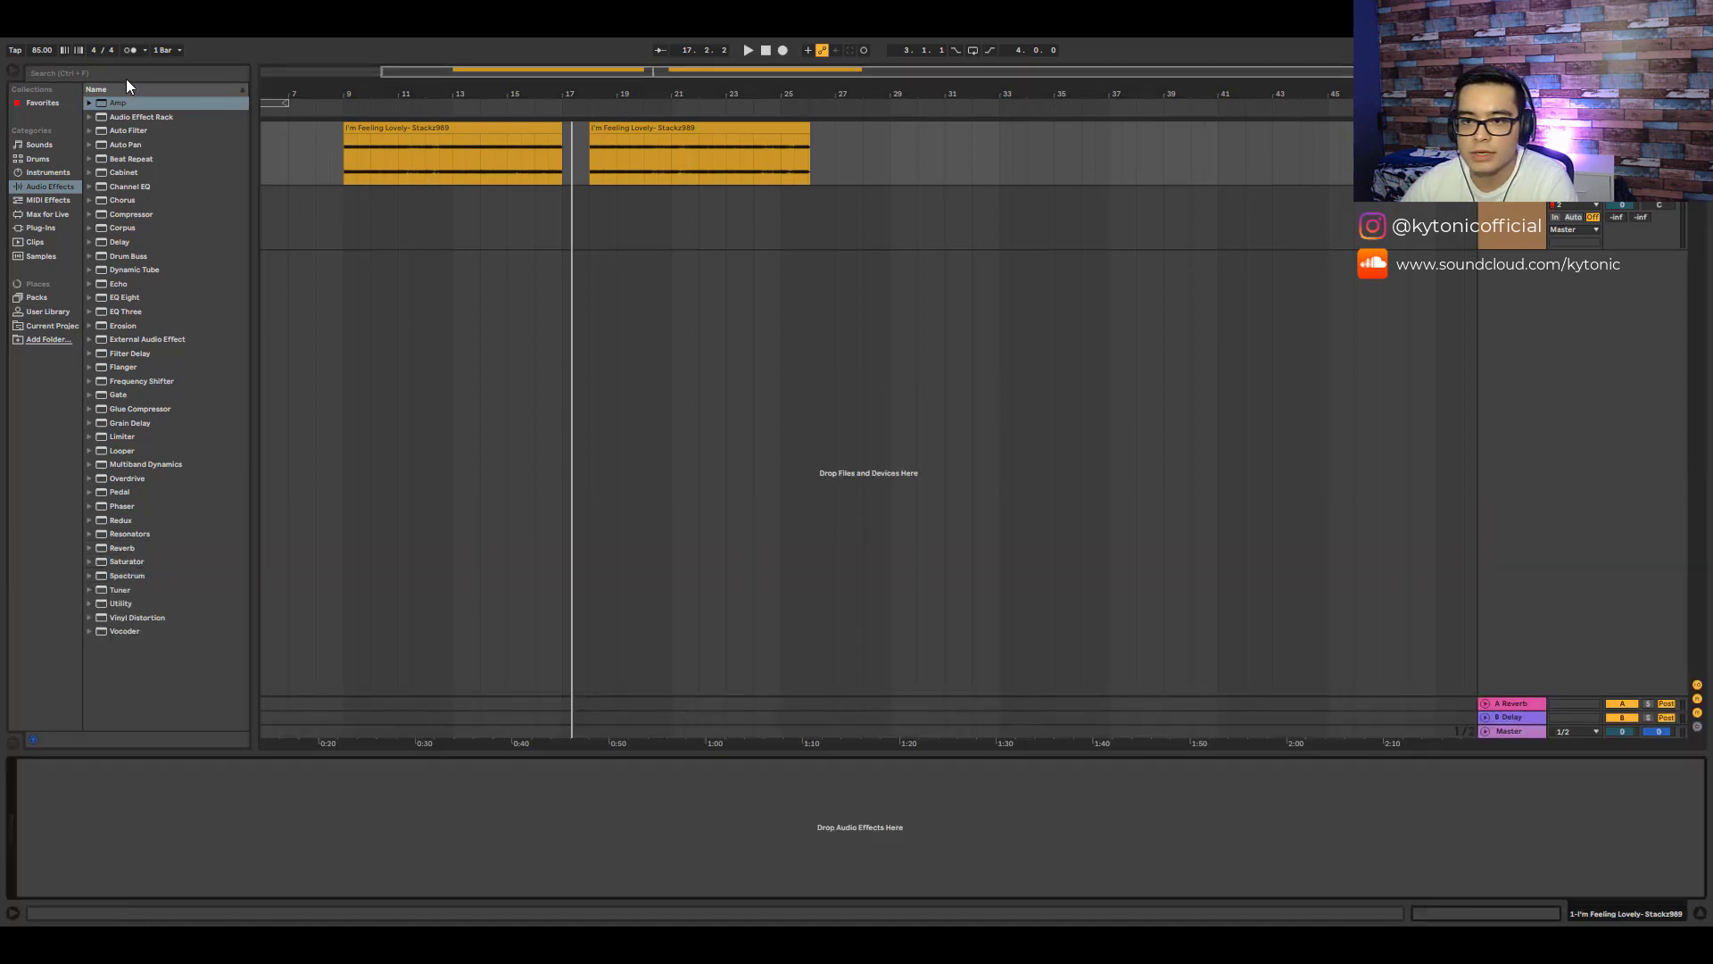
drag(125, 103, 245, 310)
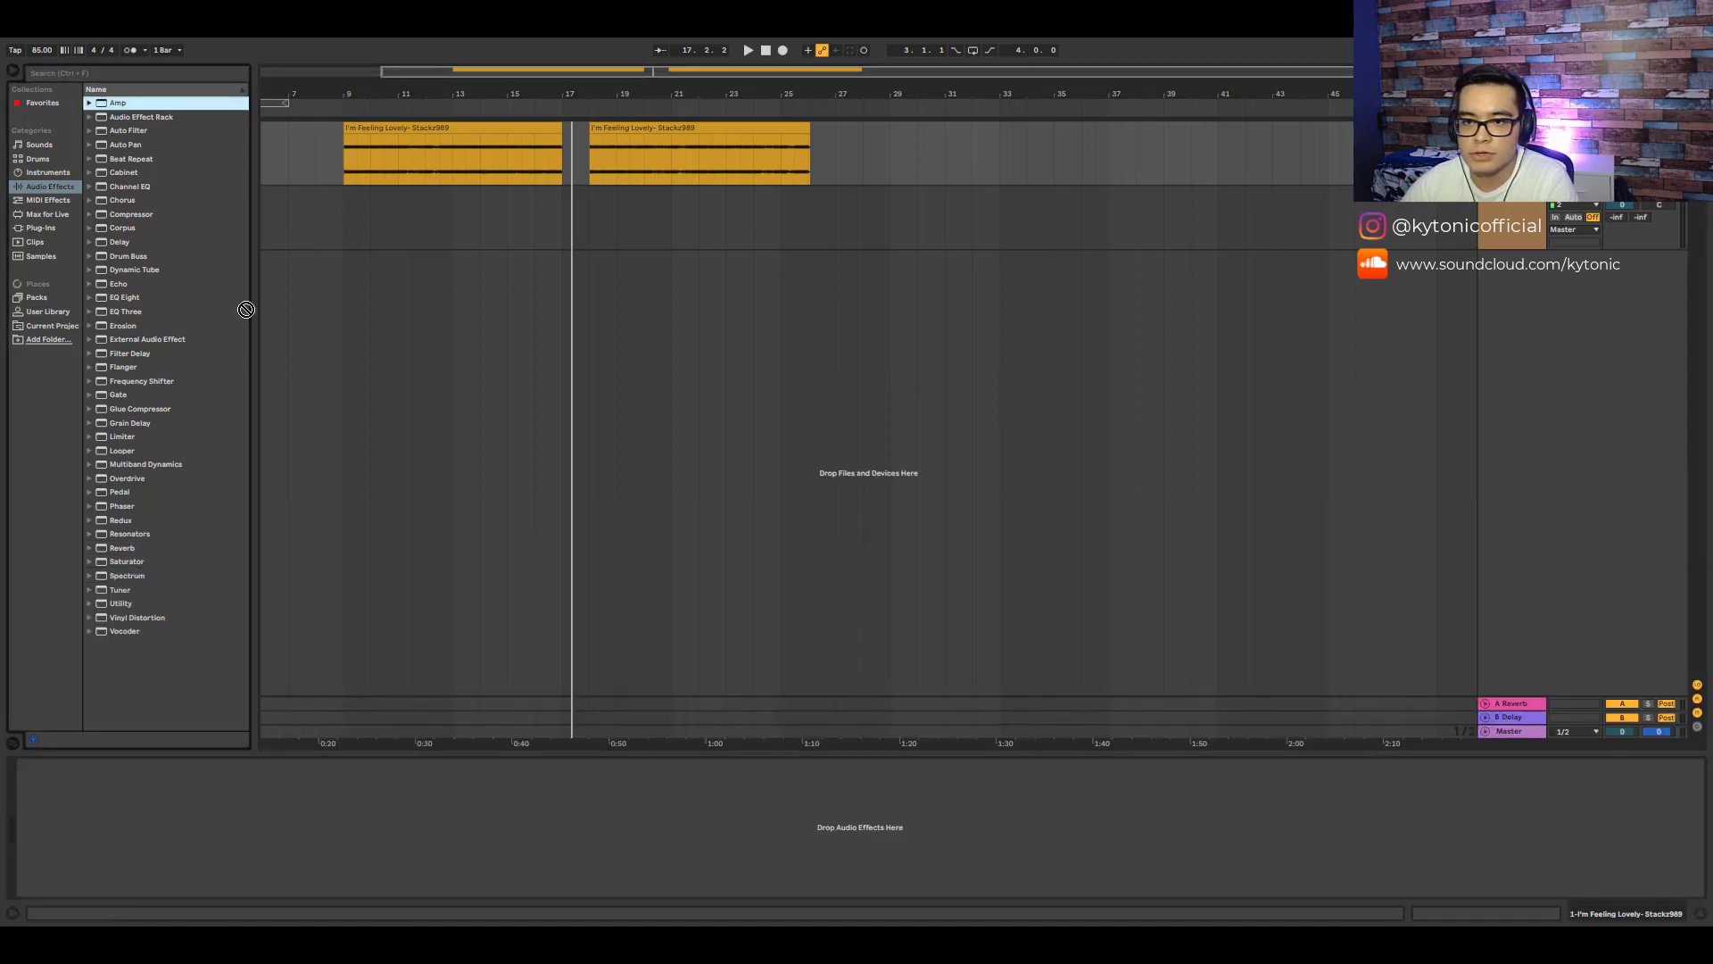
drag(206, 833, 200, 830)
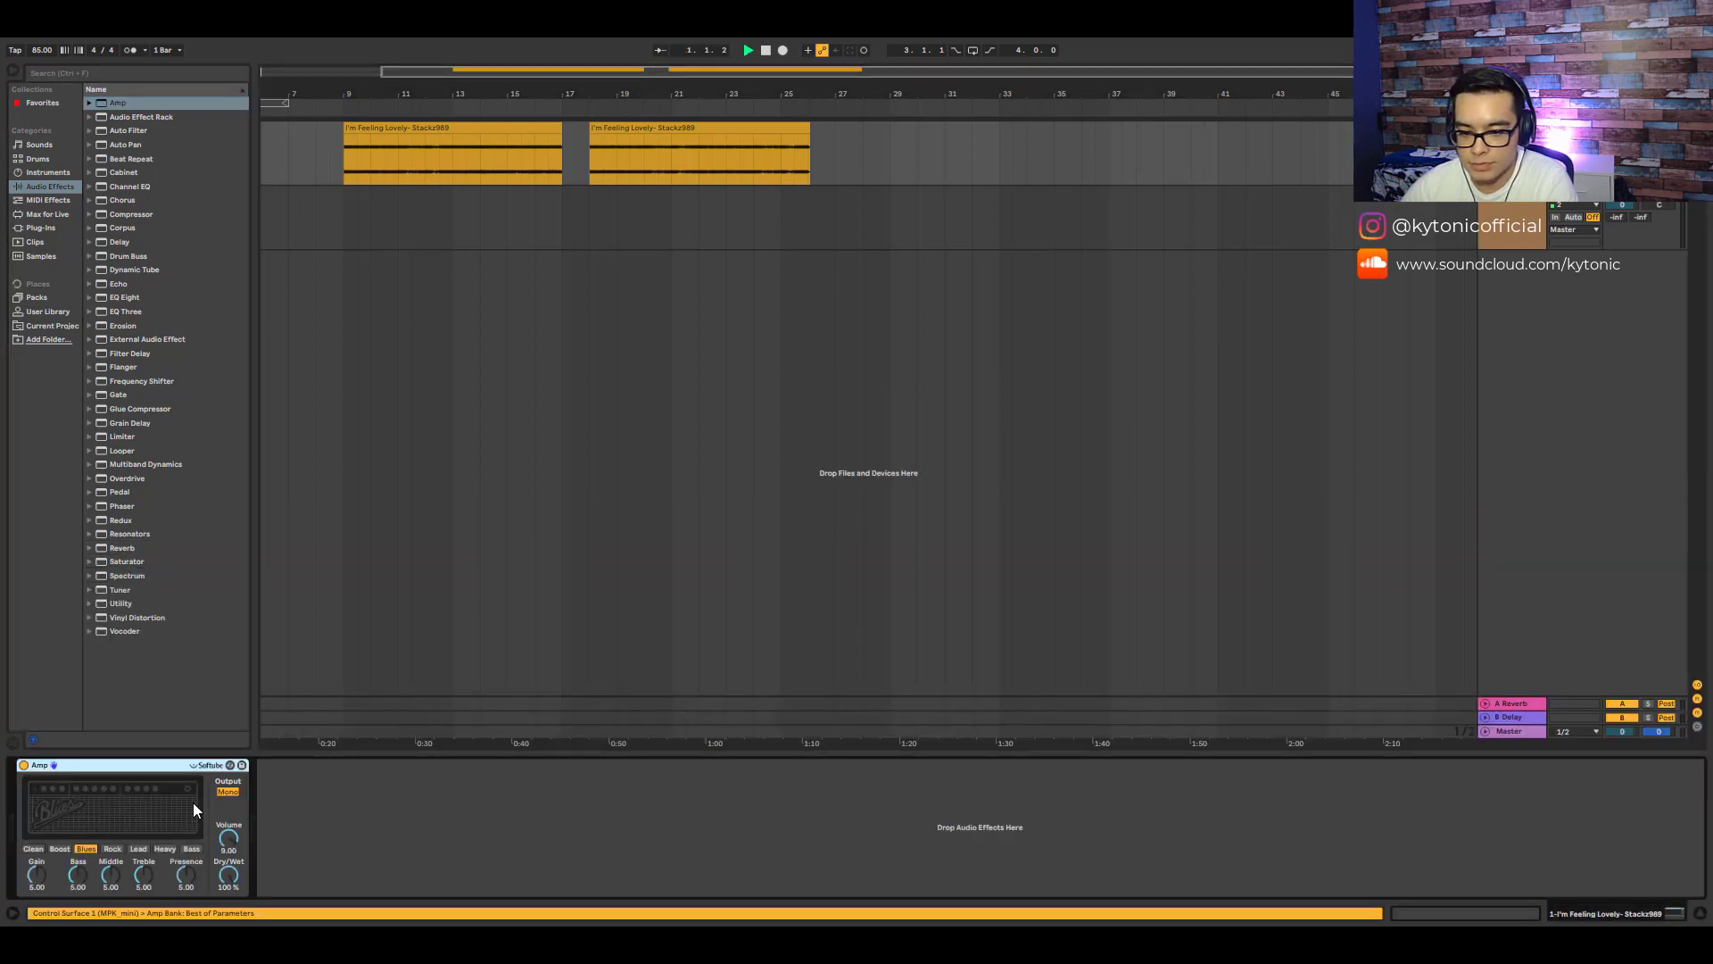
- Switch the Amp to its Clean model and raise its Bass to about 3.3
click(34, 850)
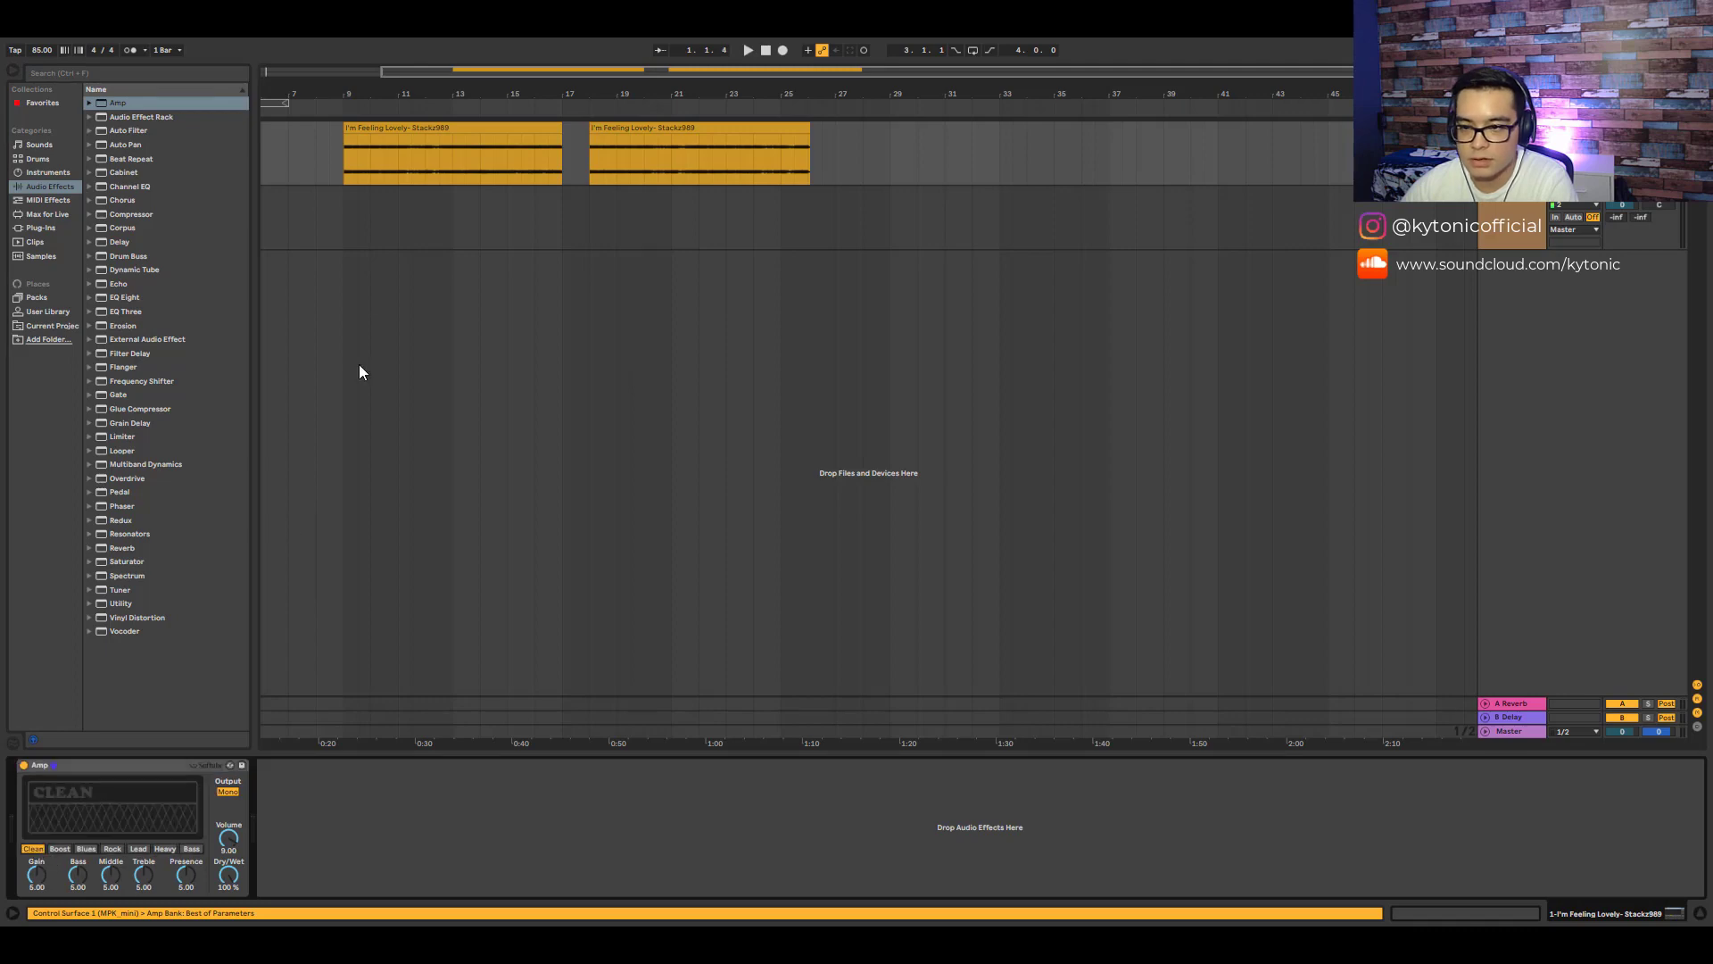
click(340, 112)
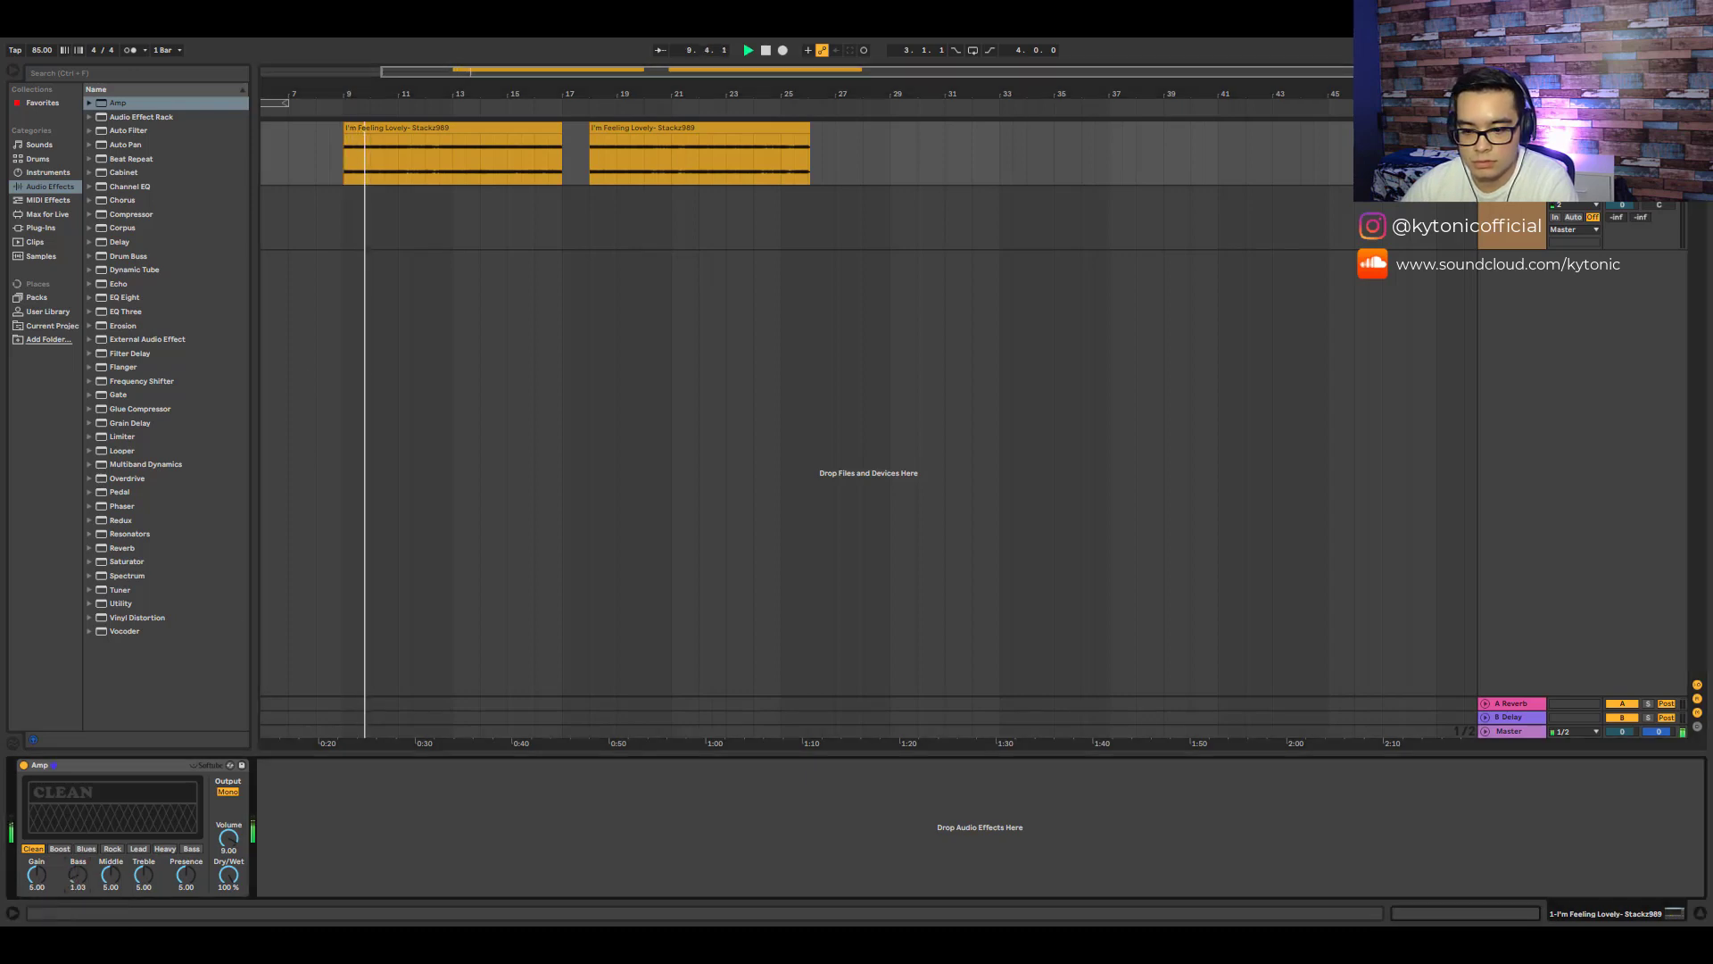
mouse_move(77, 877)
mouse_down()
mouse_move(141, 899)
mouse_move(111, 873)
mouse_up()
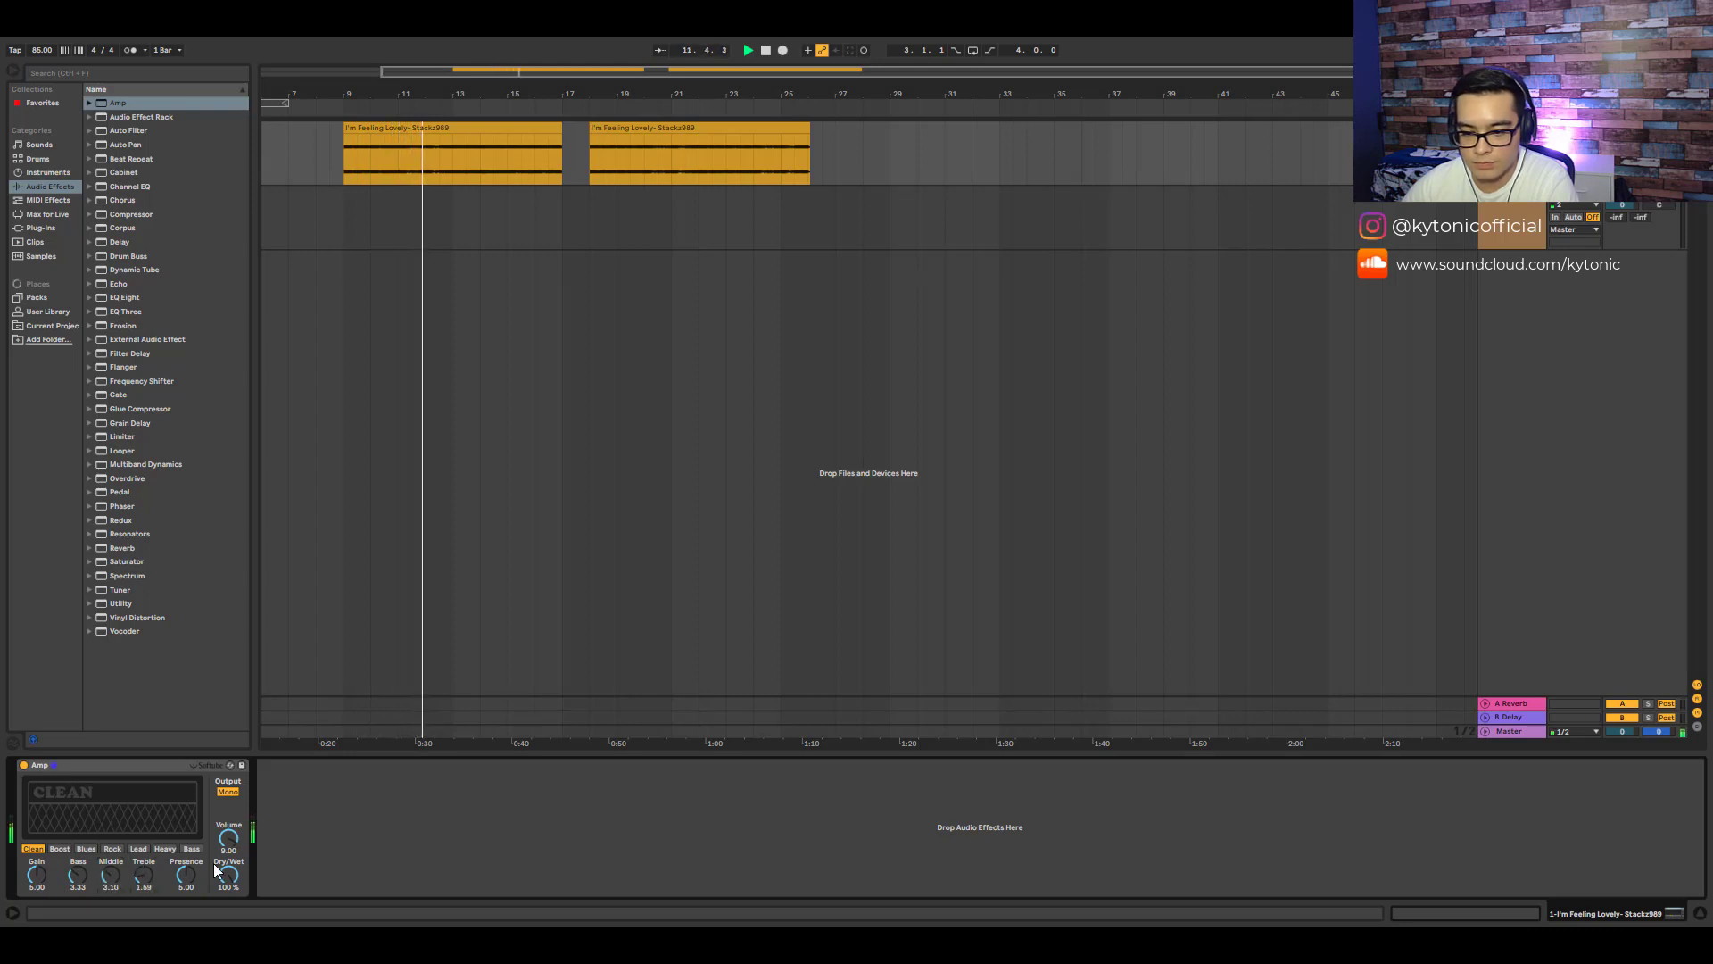
- Lower the Amp's Dry/Wet to about 40% and add an EQ Eight after it
mouse_move(215, 865)
mouse_down()
mouse_move(215, 888)
mouse_move(228, 873)
mouse_up()
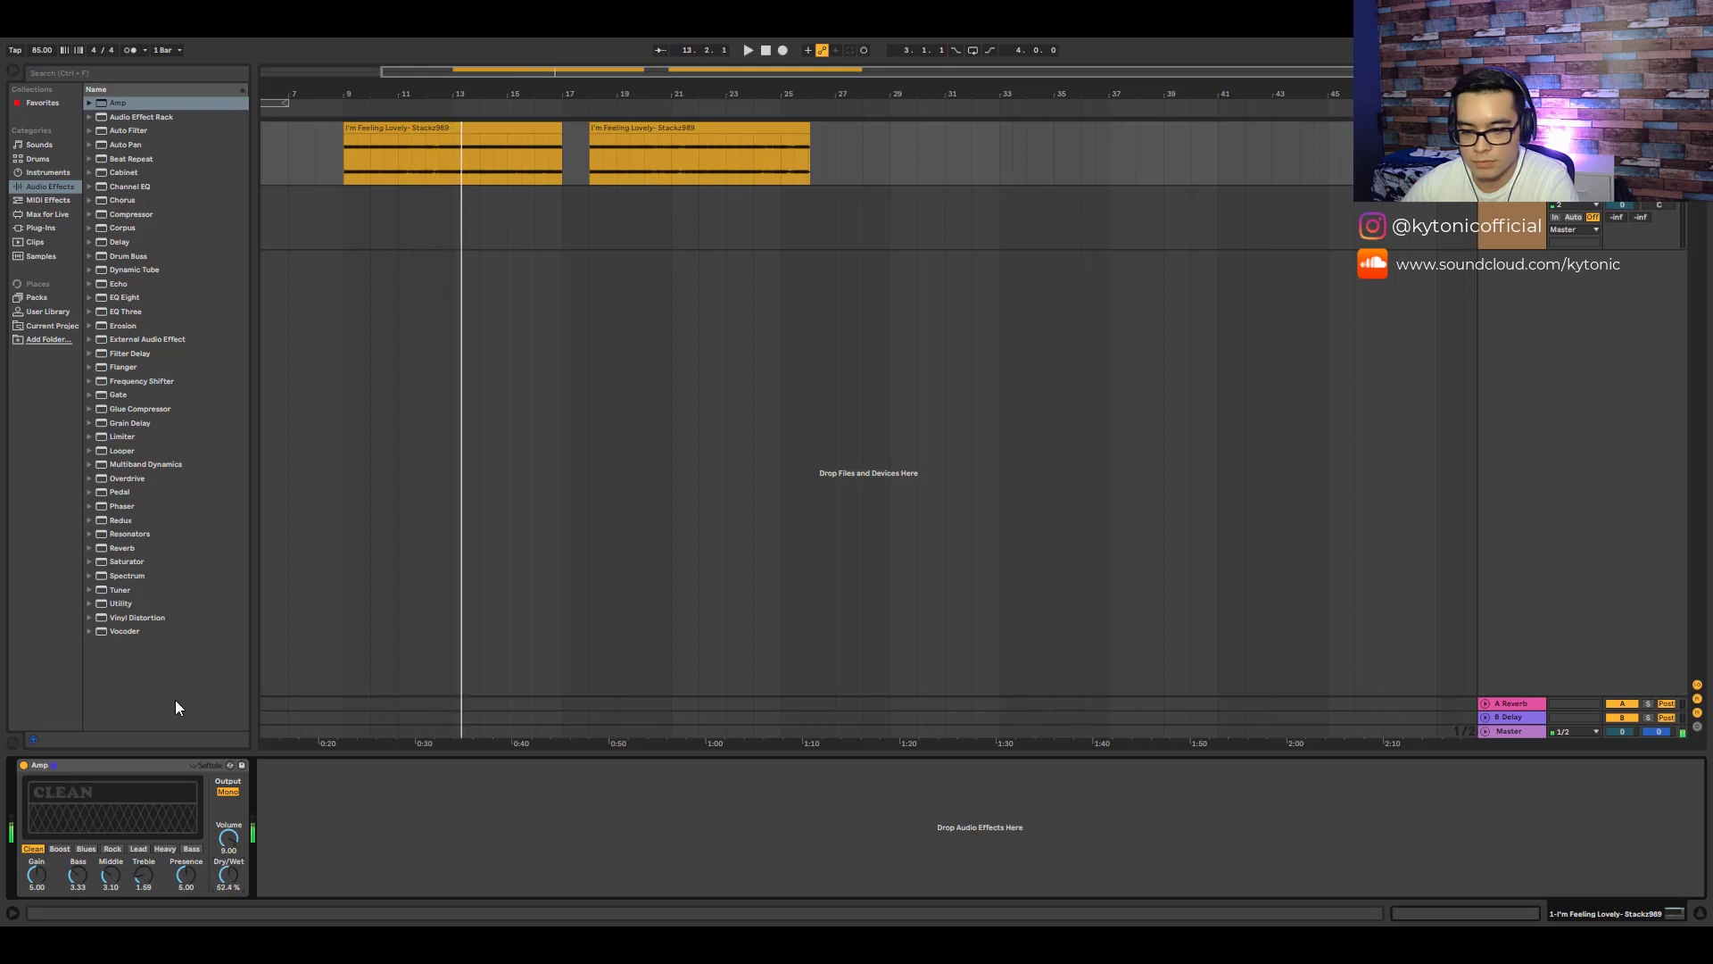
mouse_move(125, 297)
mouse_down()
mouse_move(359, 825)
mouse_move(442, 860)
mouse_up()
key(space)
mouse_move(229, 875)
mouse_down()
mouse_move(228, 893)
mouse_move(225, 838)
mouse_move(230, 874)
mouse_up()
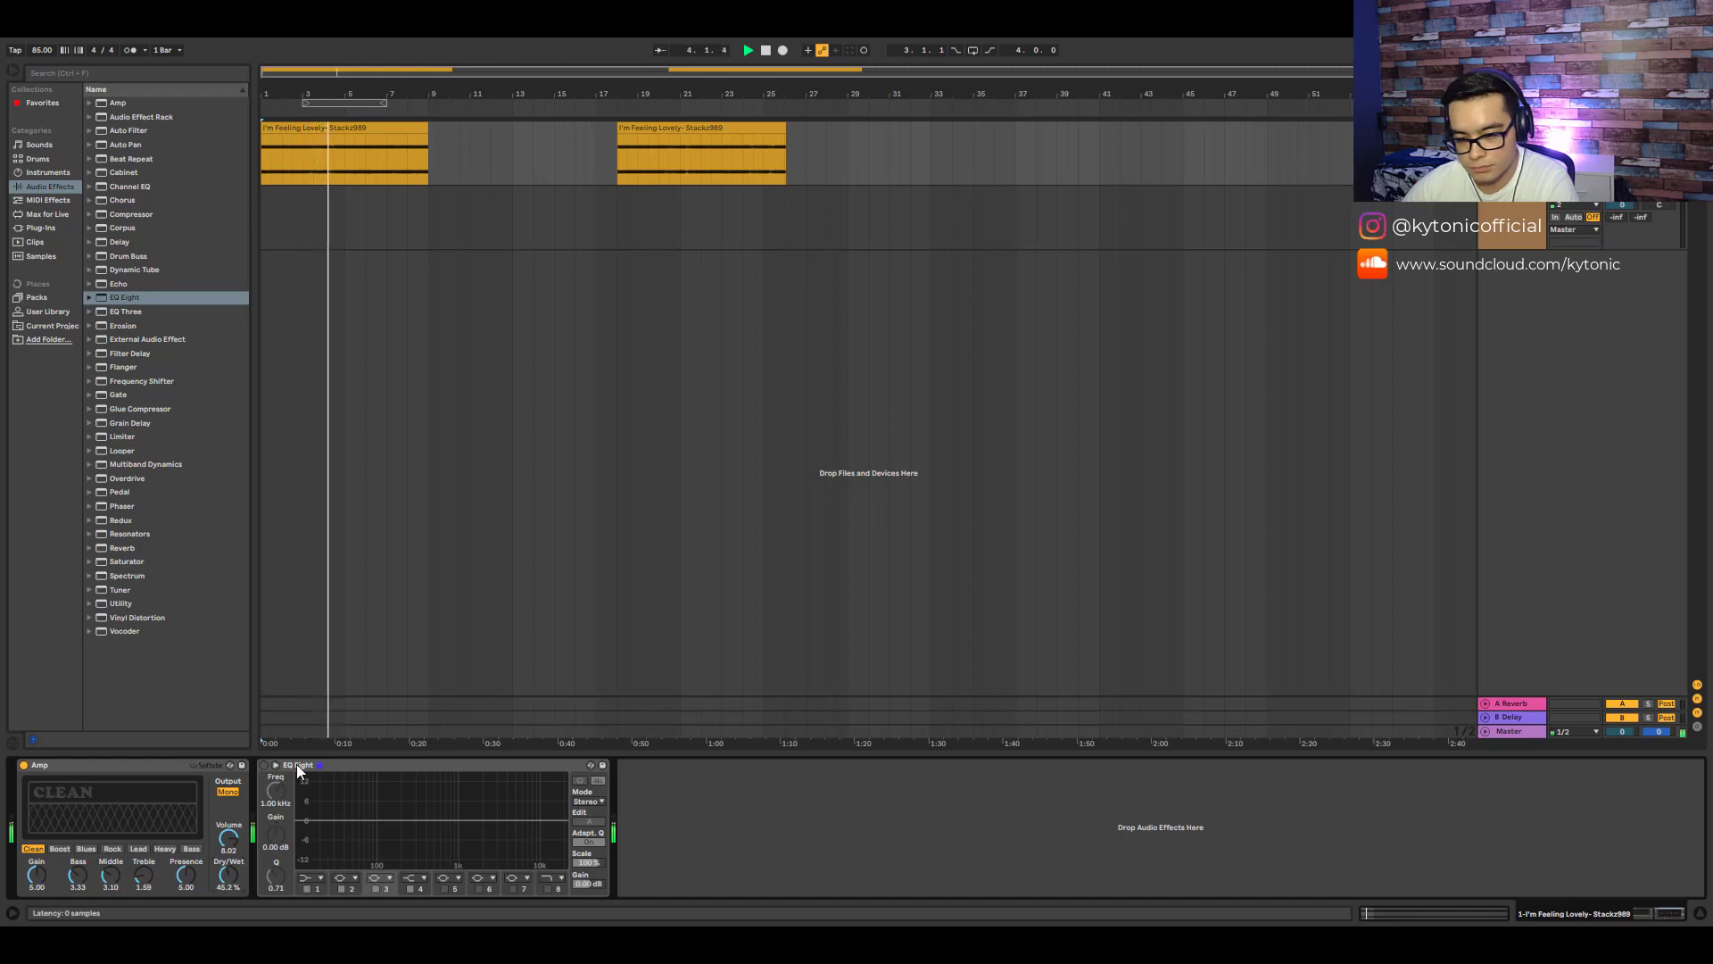
- Turn EQ Eight's first band into a low-cut filter and raise its cutoff frequency
click(264, 765)
click(319, 877)
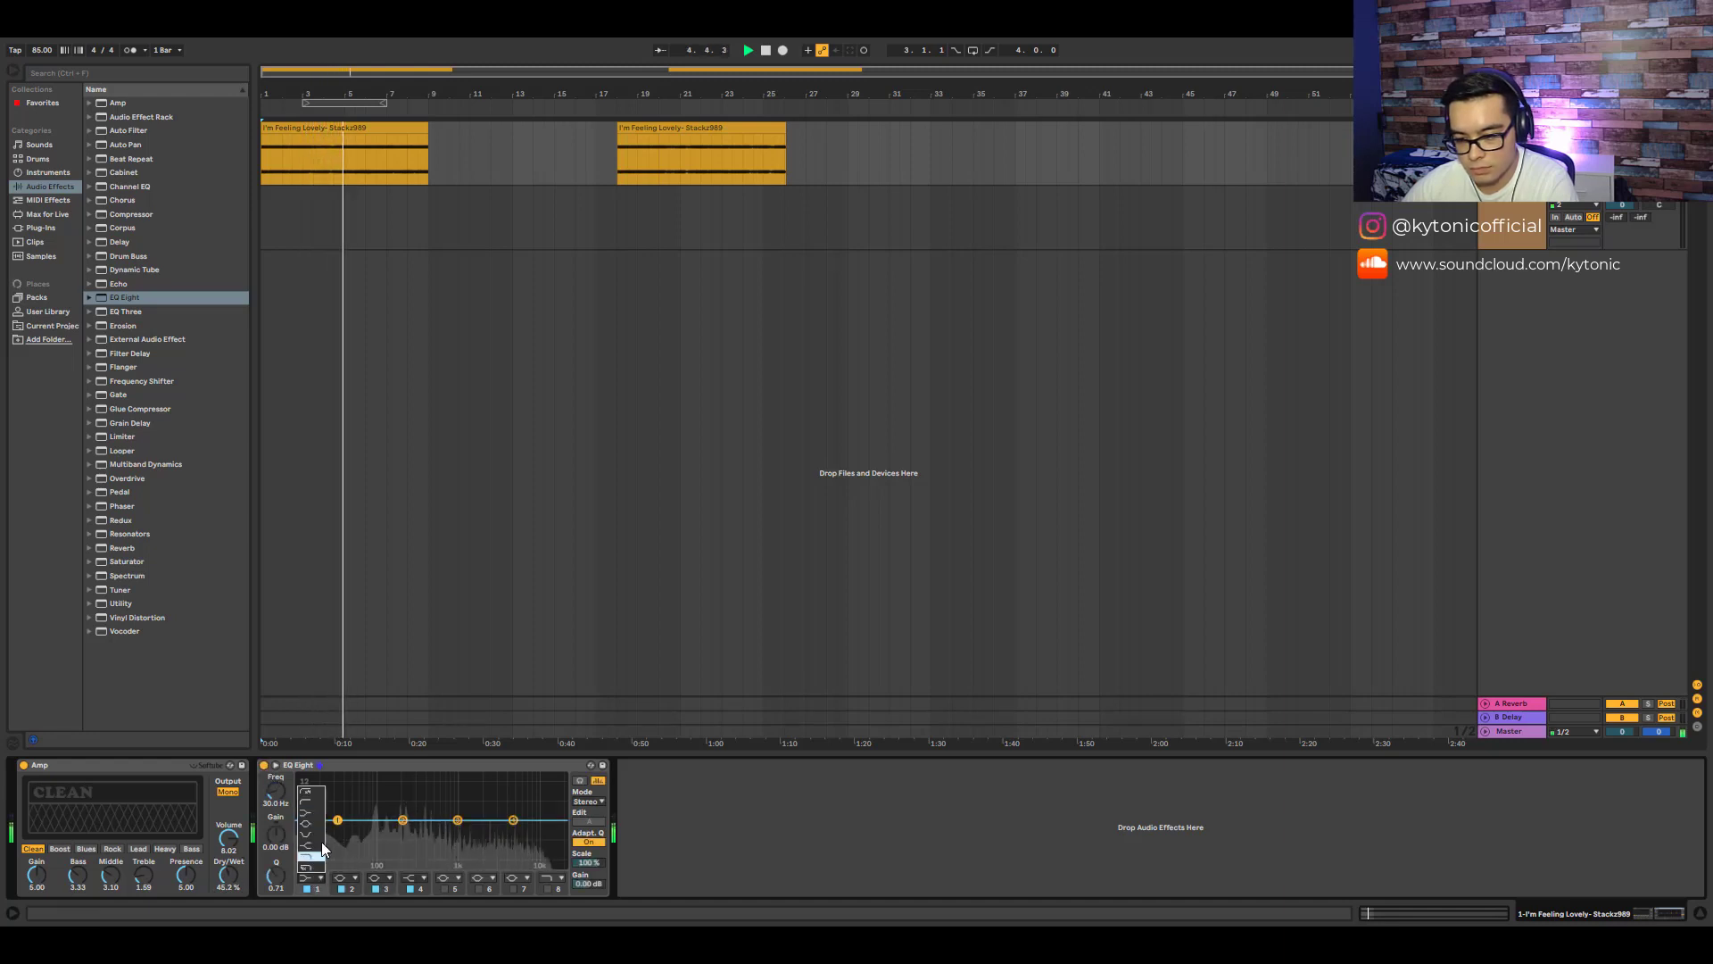
click(305, 790)
drag(337, 834, 400, 827)
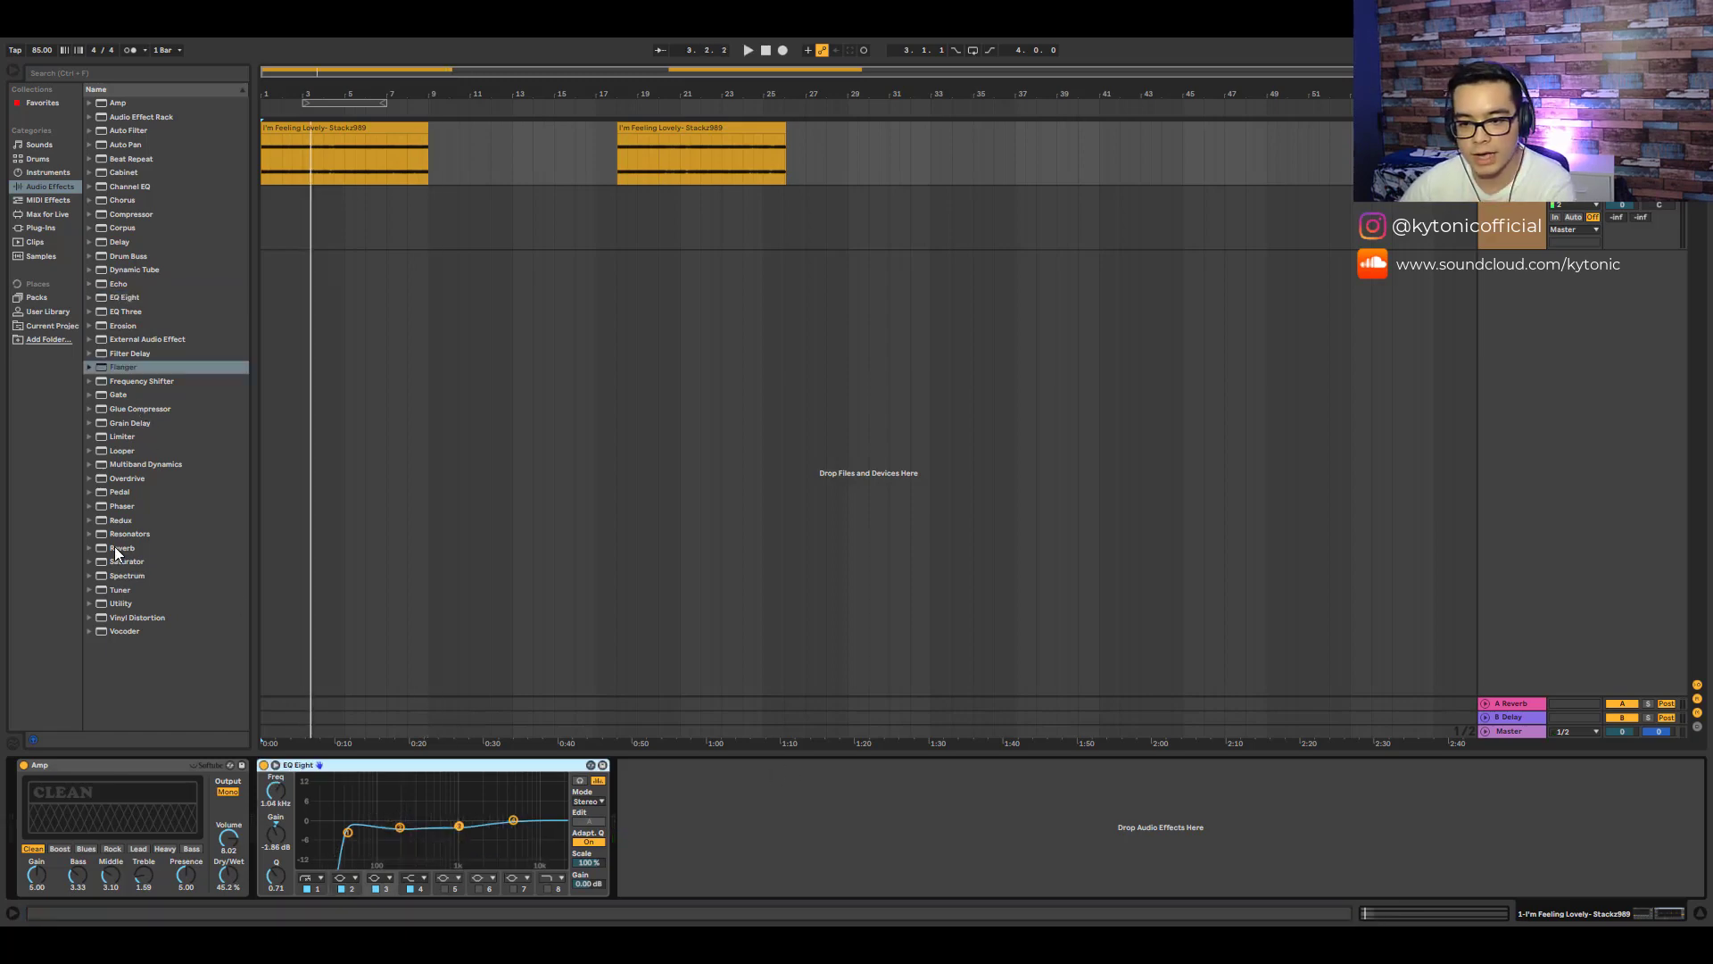
- Add a Reverb after the EQ Eight and lower its Dry/Wet mix
drag(120, 548, 898, 823)
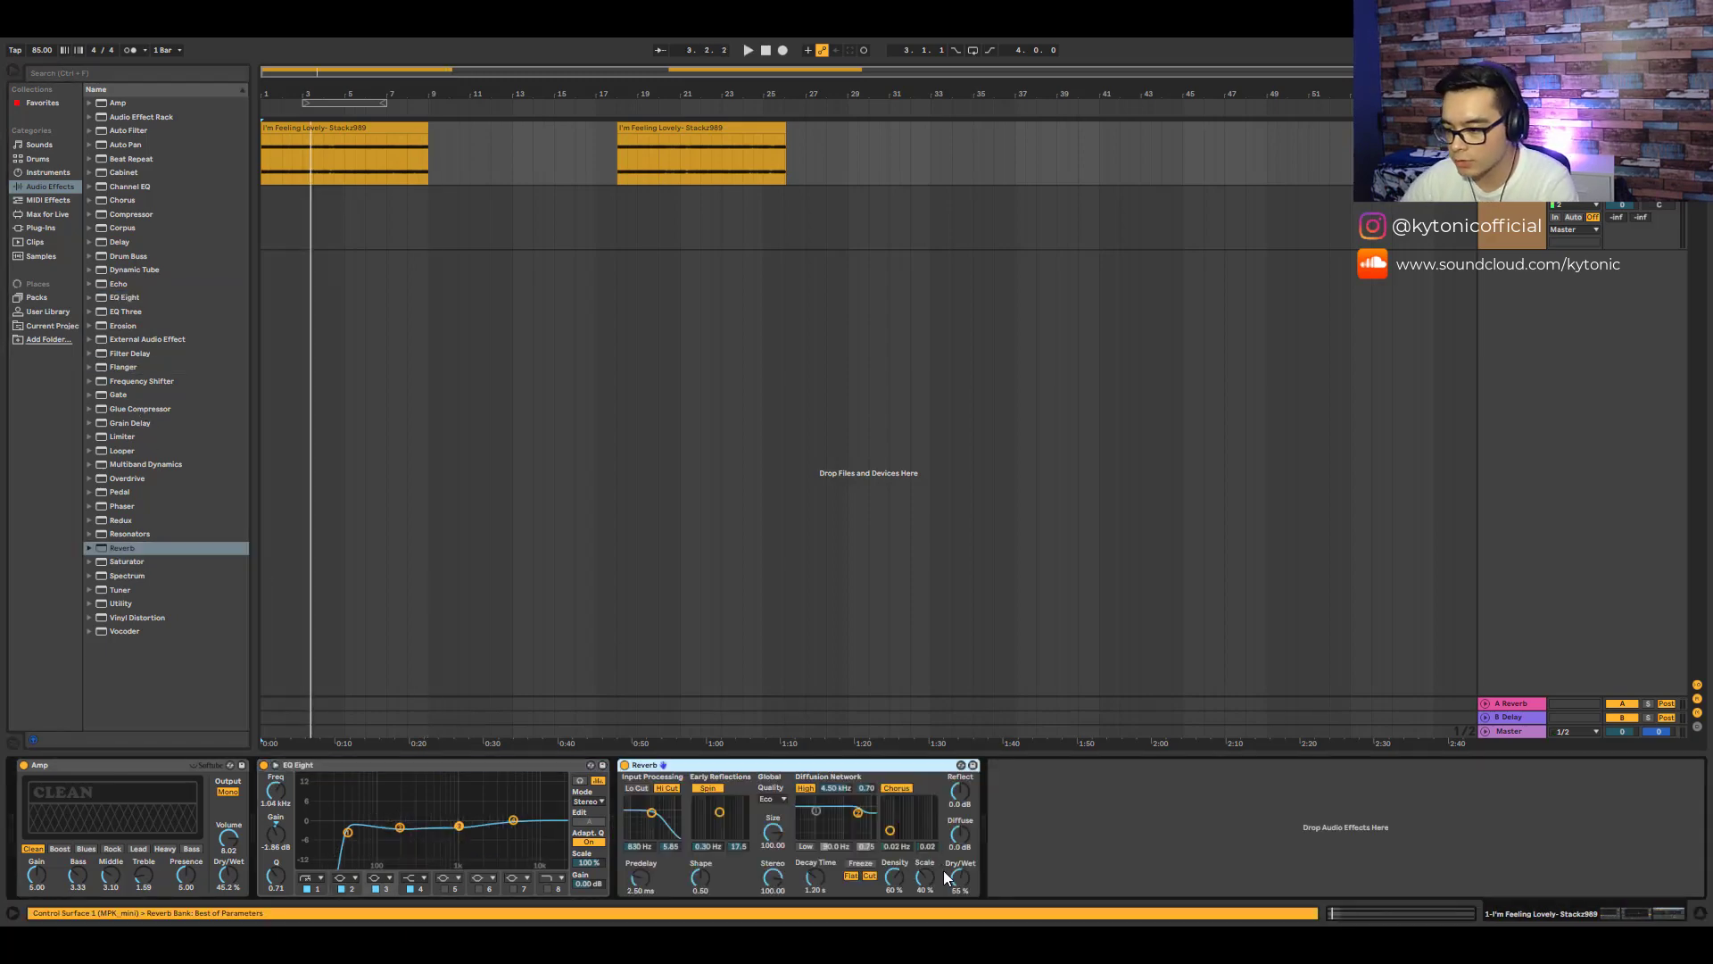
mouse_move(961, 880)
mouse_down()
mouse_move(962, 865)
mouse_move(960, 883)
mouse_up()
key(space)
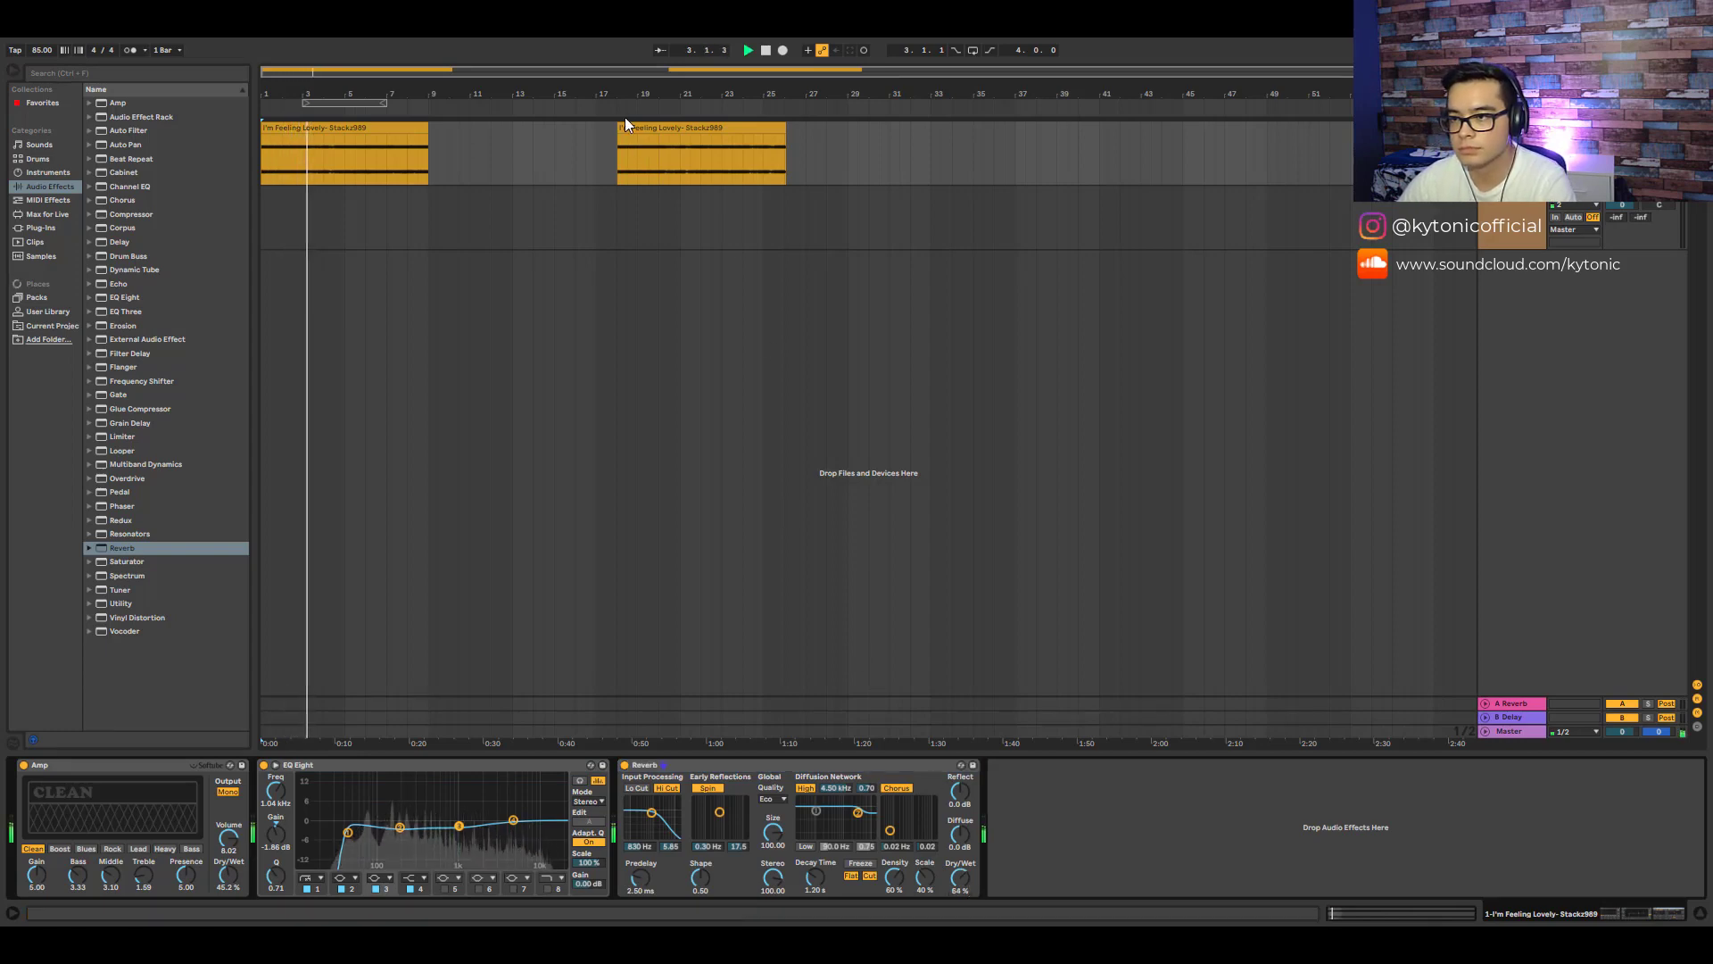
- Duplicate the sample track and delete the Reverb from the copy
key(ctrl+d)
key(space)
key(Delete)
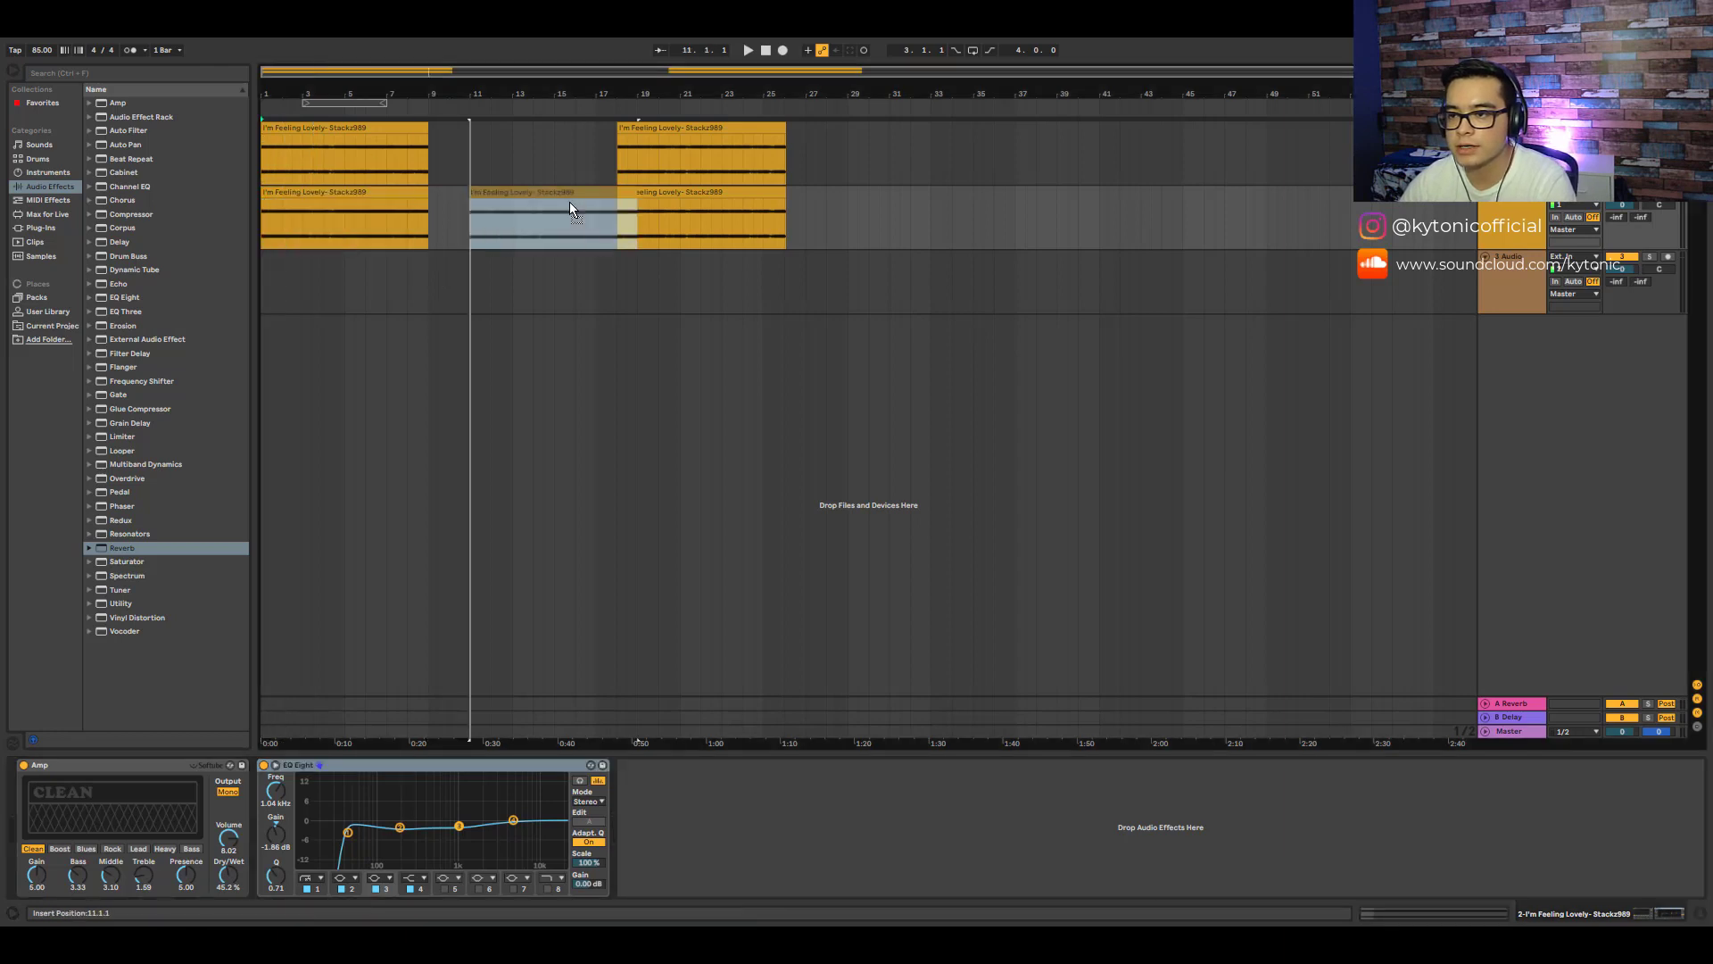
- Shift the copy's first clip one section later and reactivate both clips on the duplicate track
drag(569, 202, 527, 204)
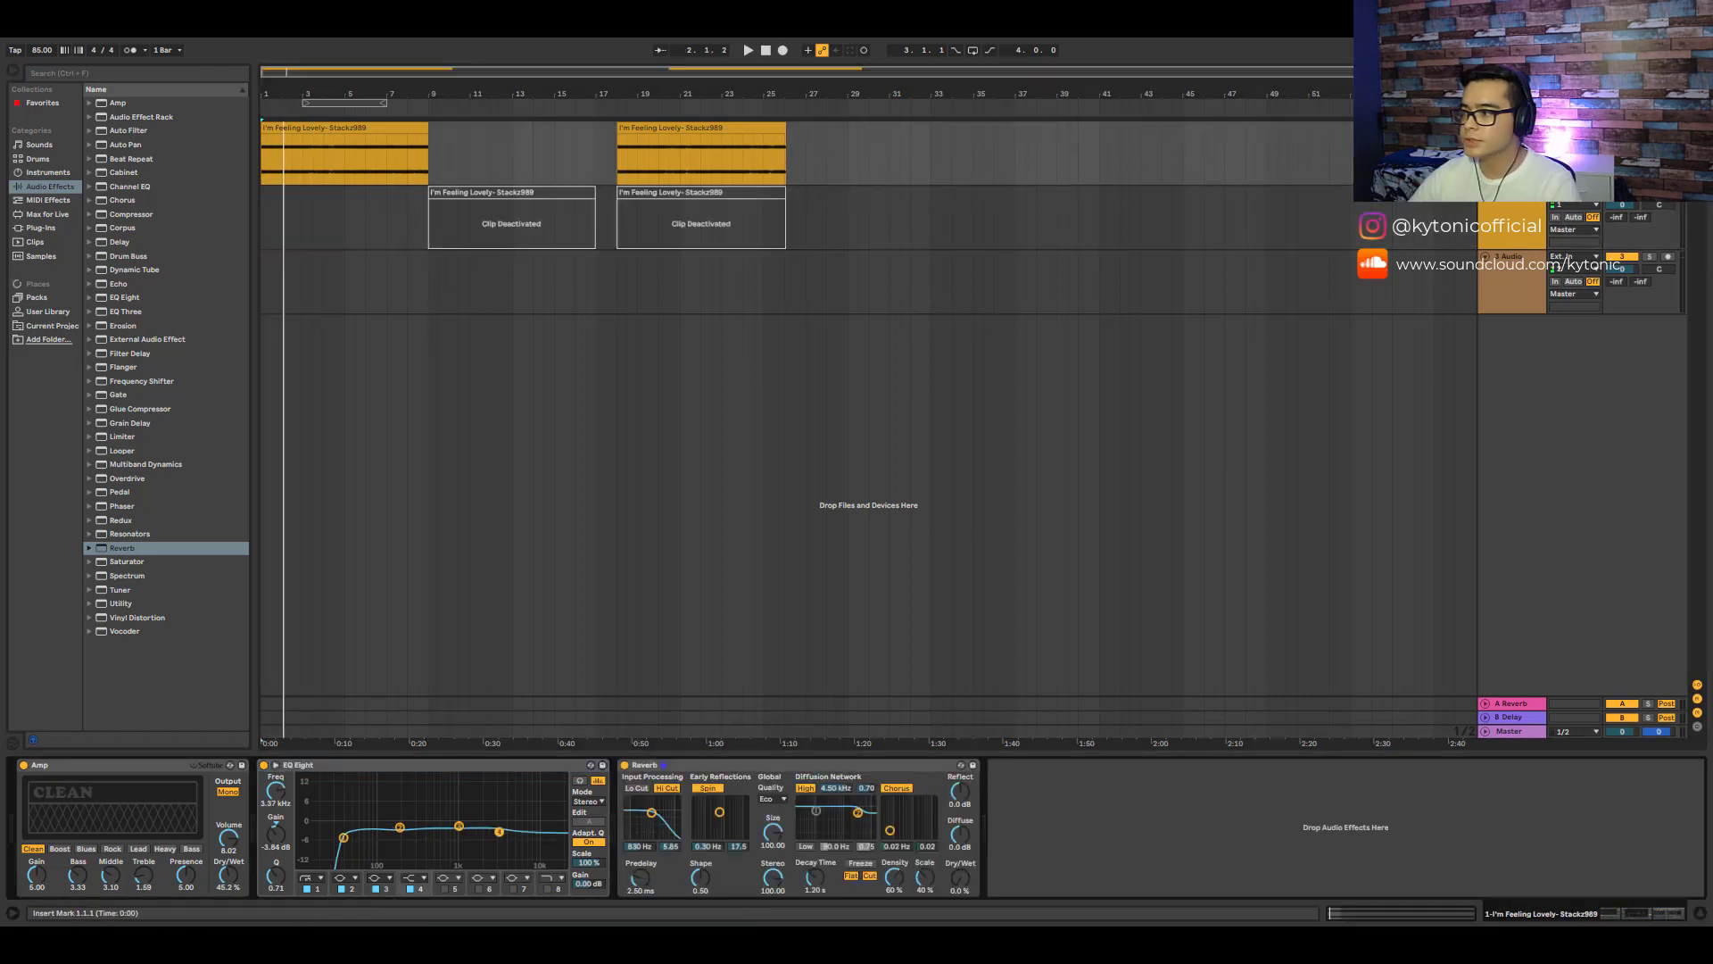
click(710, 192)
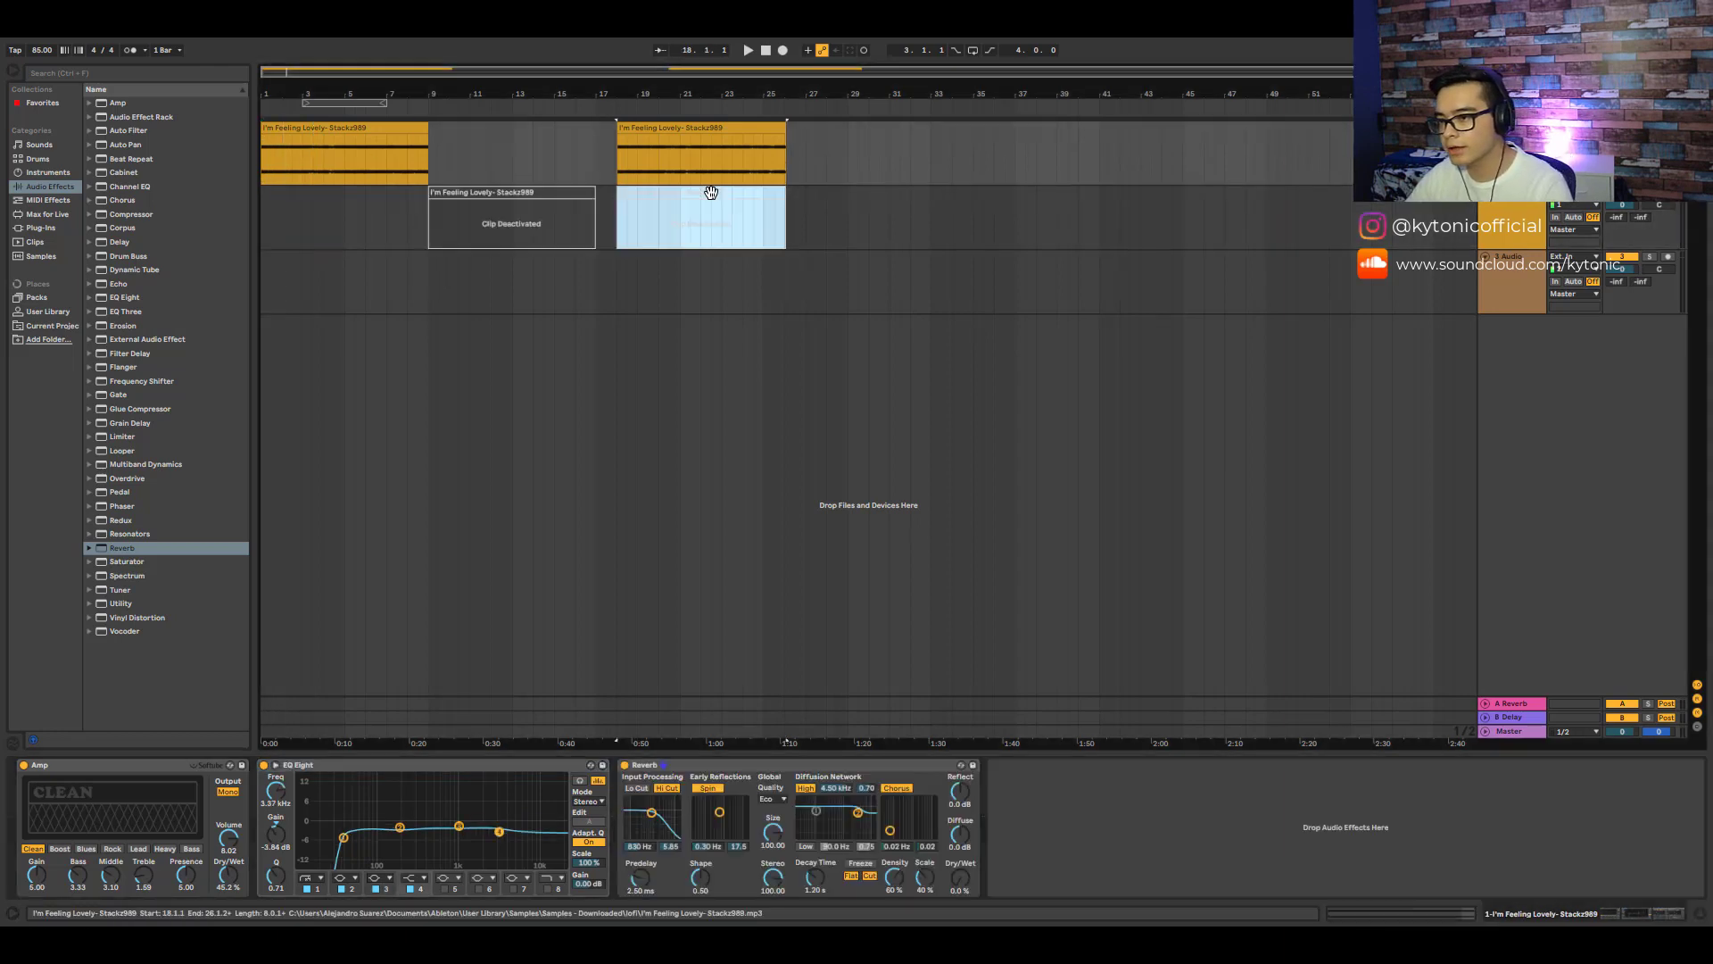
key(0)
click(566, 197)
key(0)
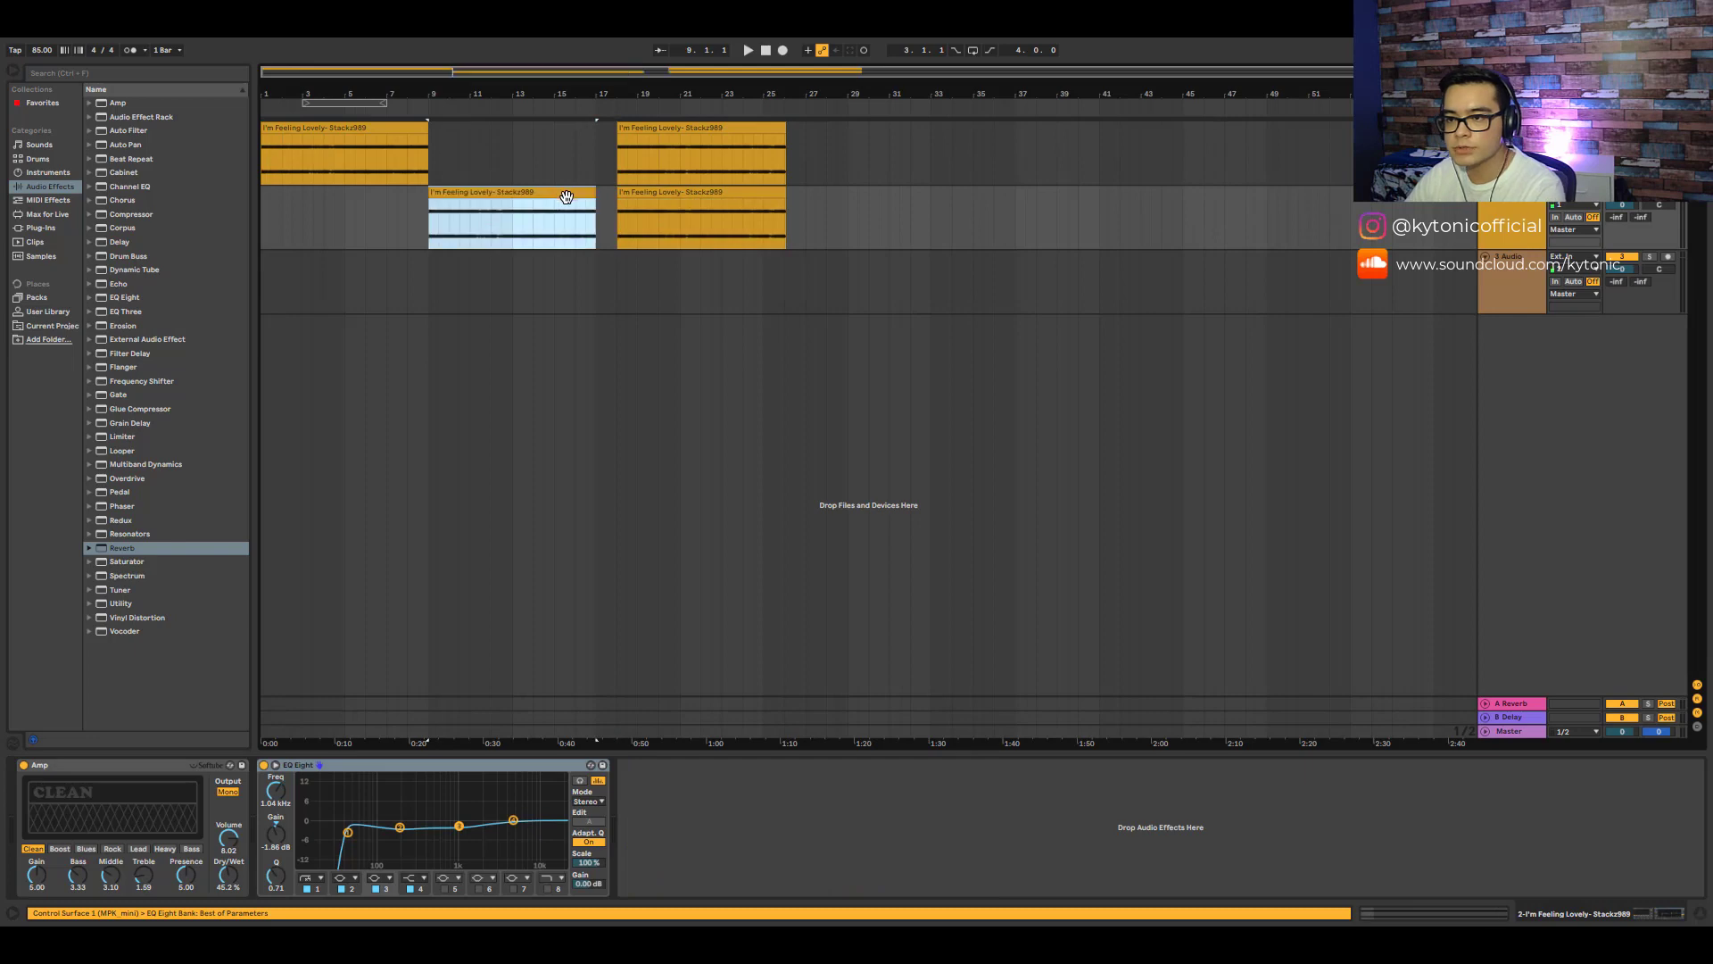
- Open the duplicate's first clip, transpose it to -12 st and audition it
double_click(562, 194)
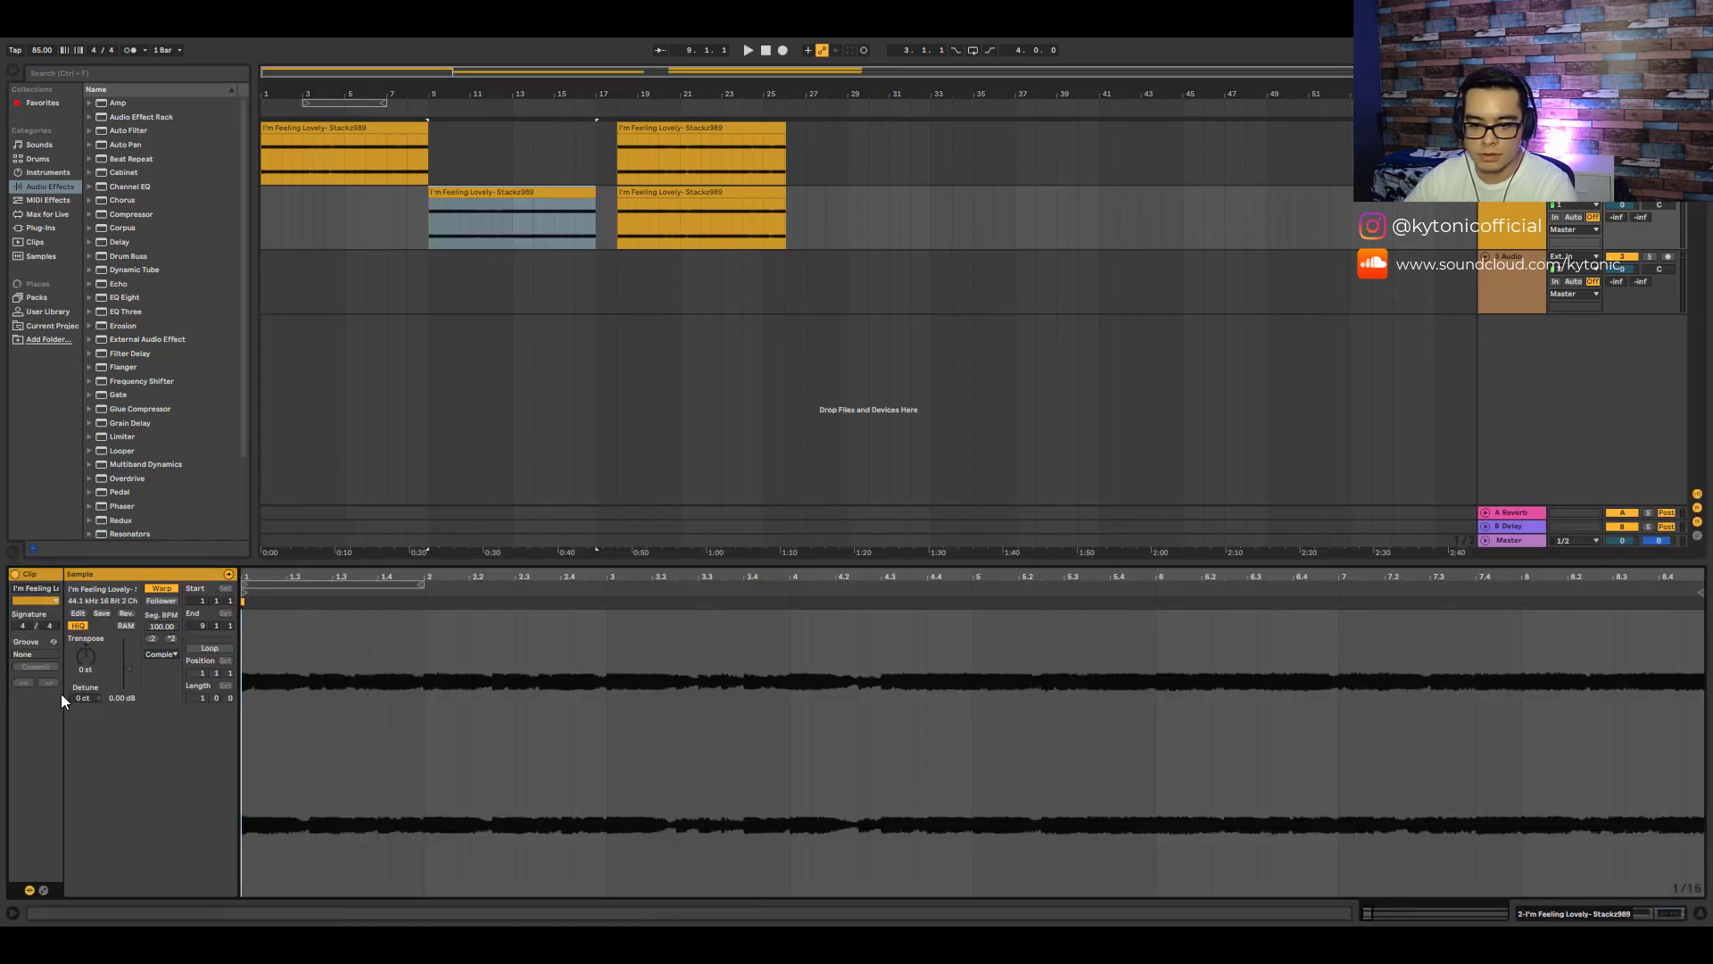
key(space)
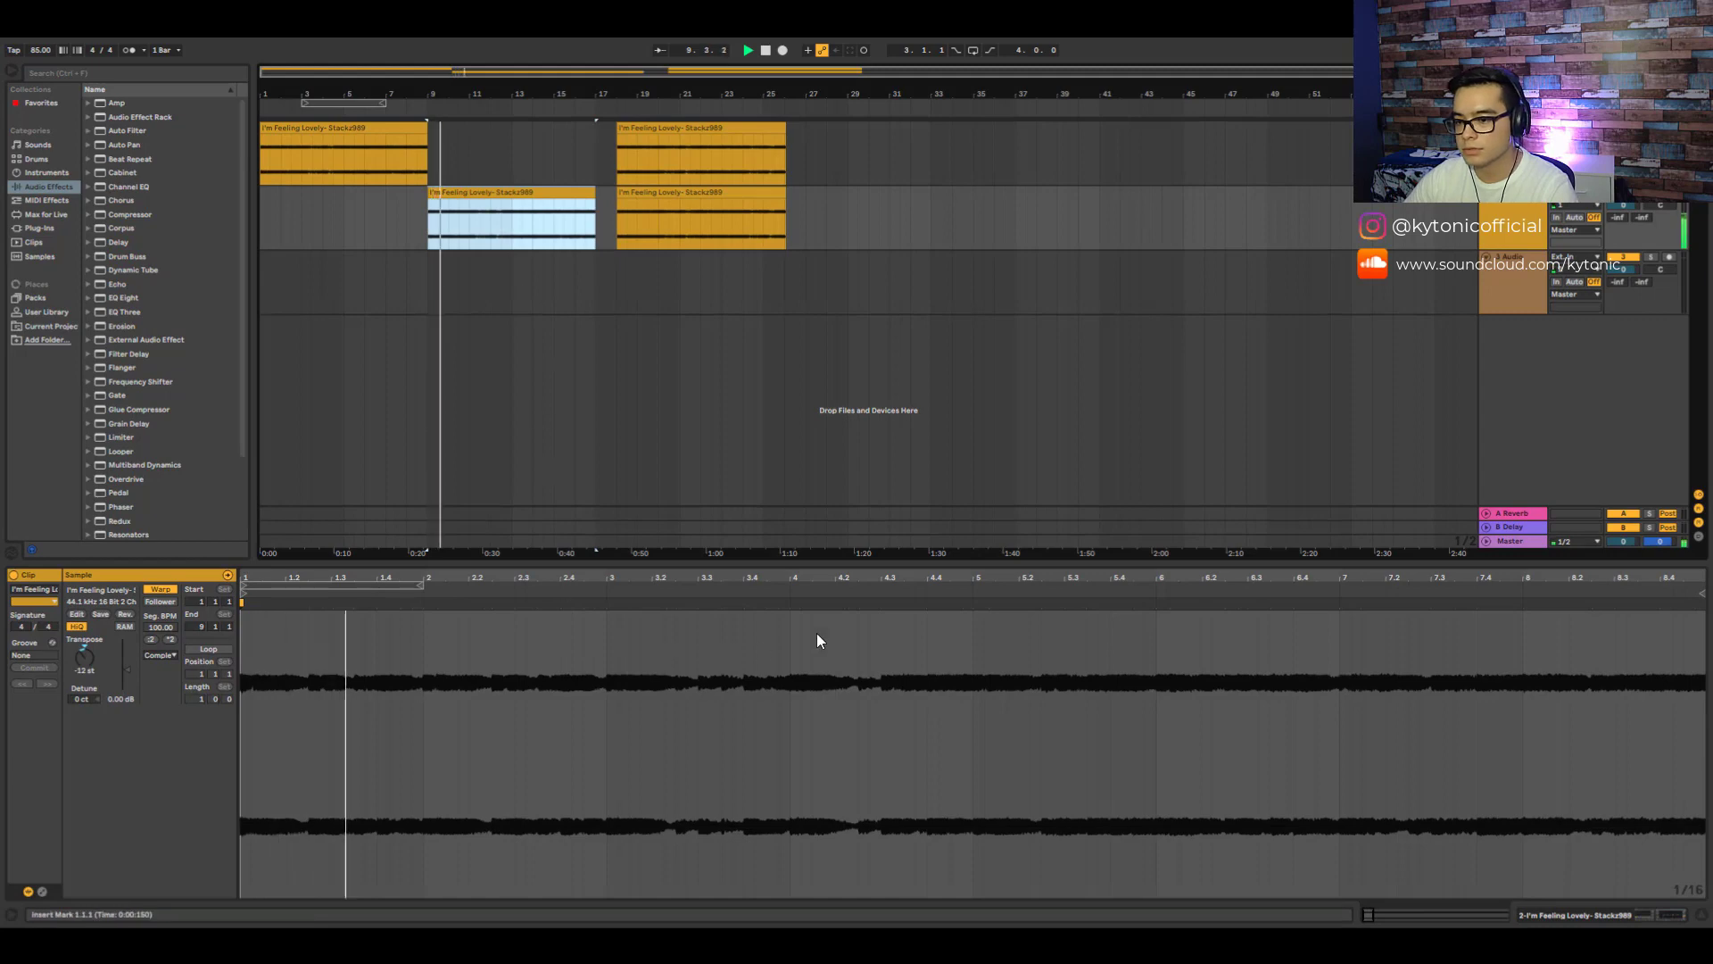
key(space)
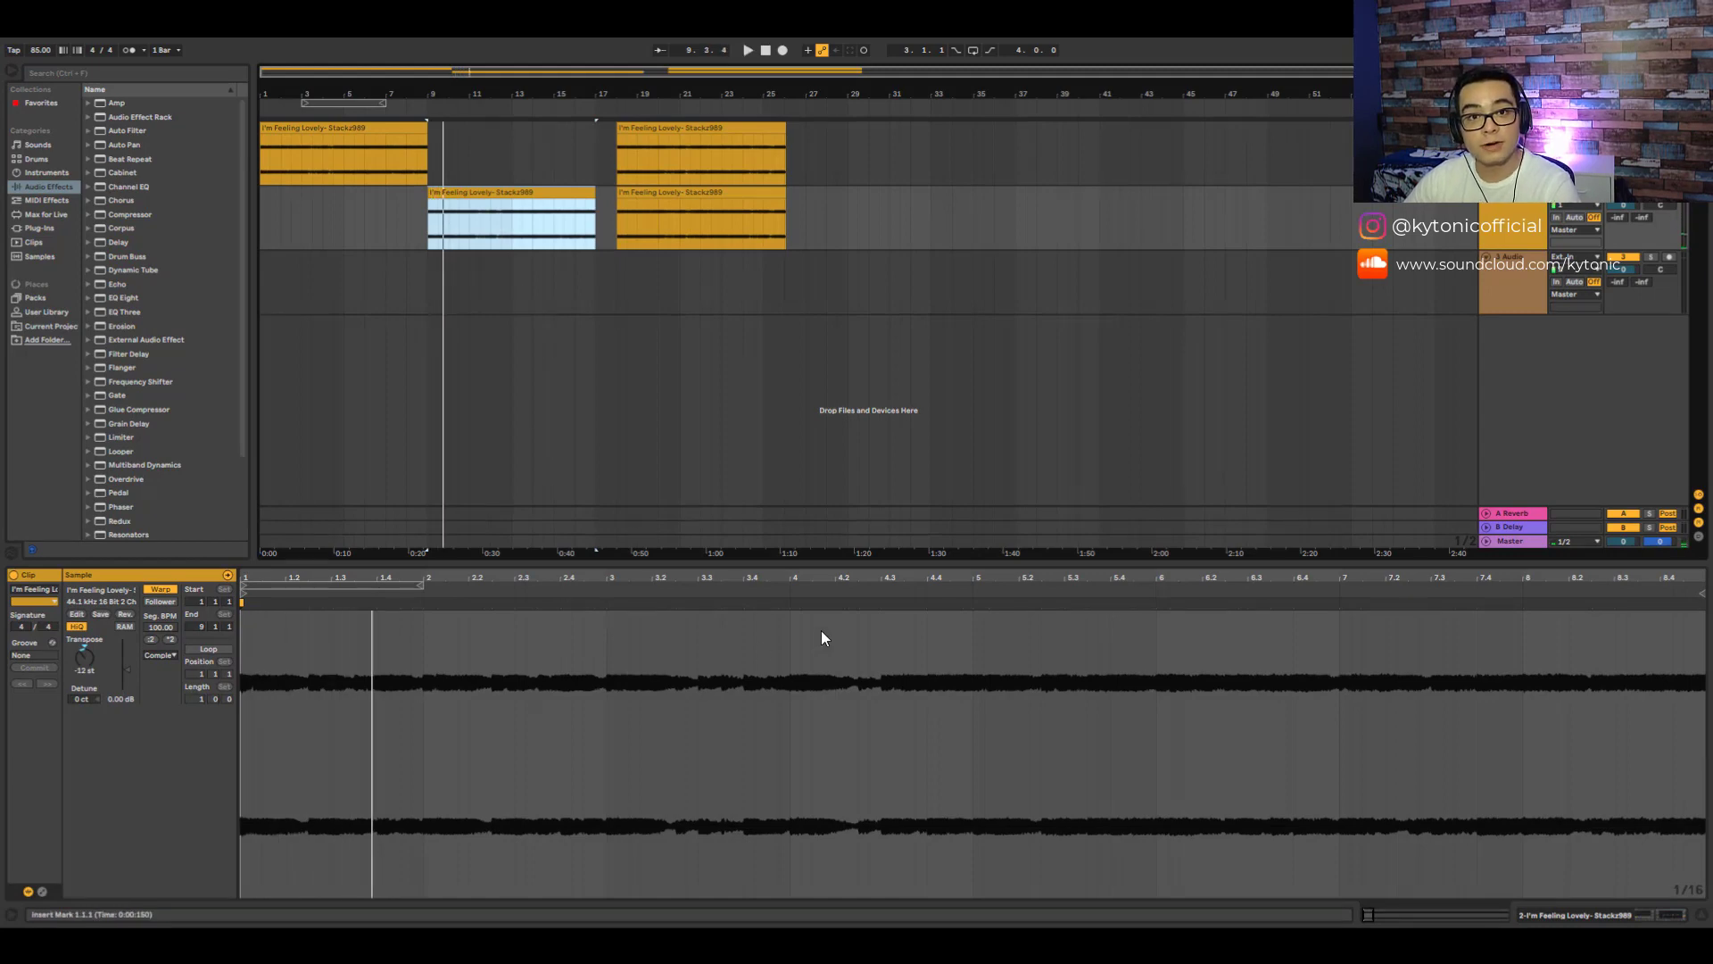
key(space)
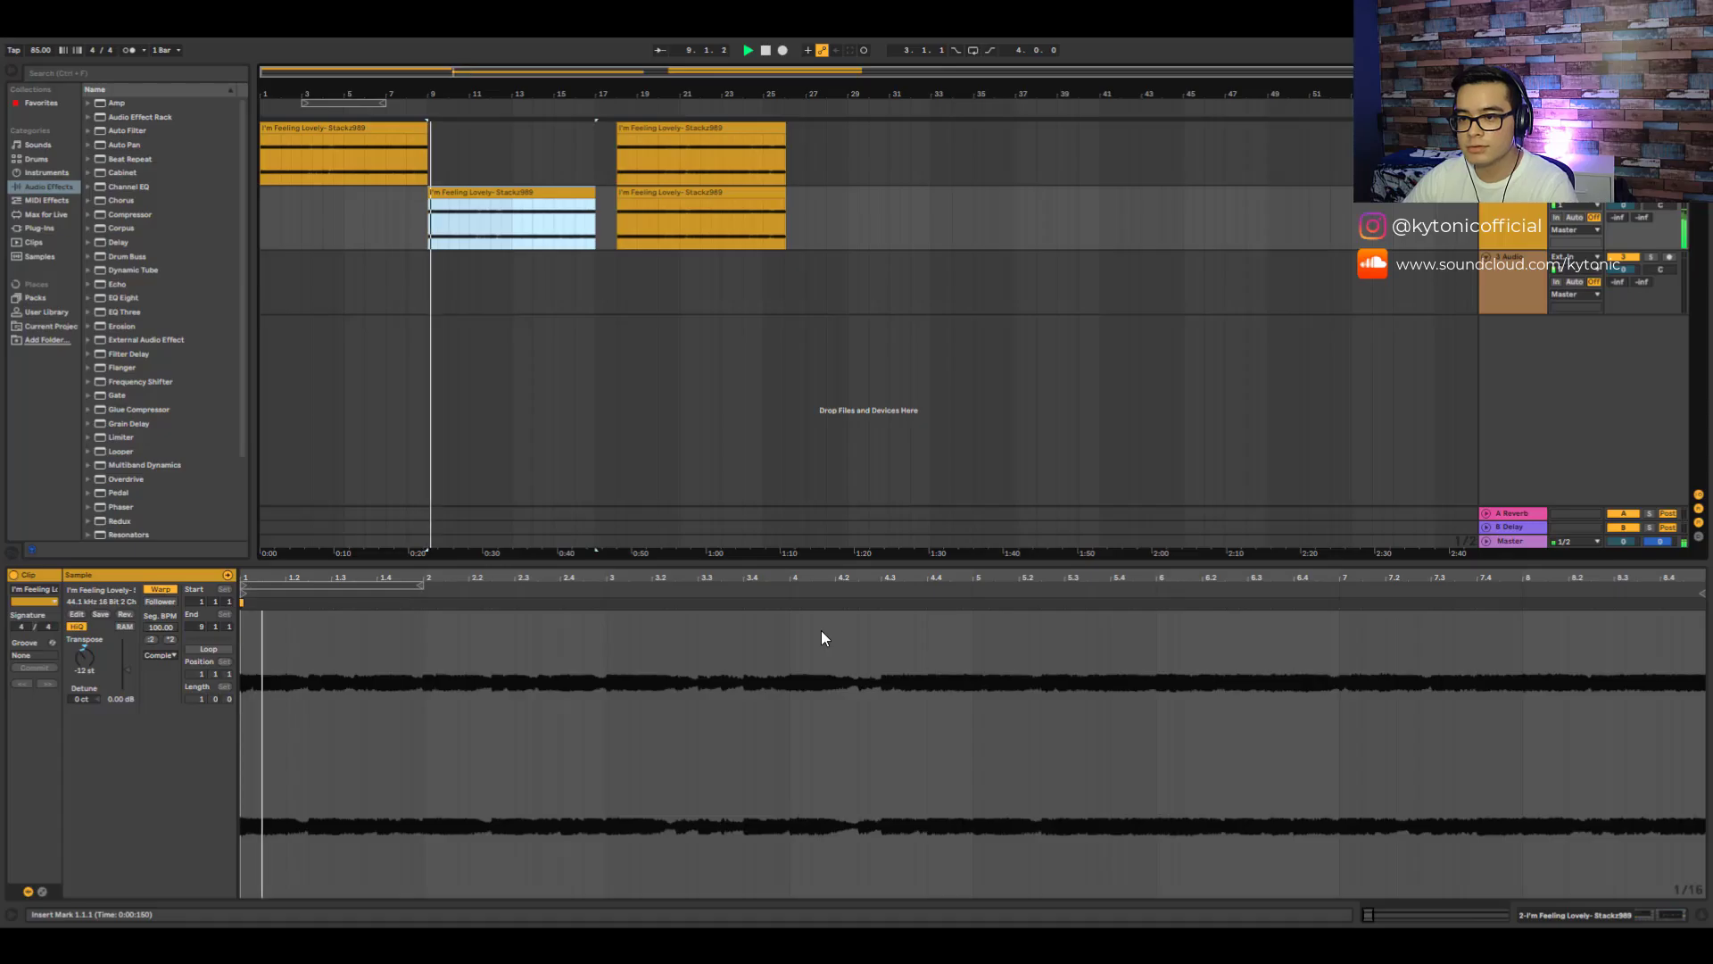
- Add a kick note and a clap note to the drum rack's MIDI pattern
click(1527, 233)
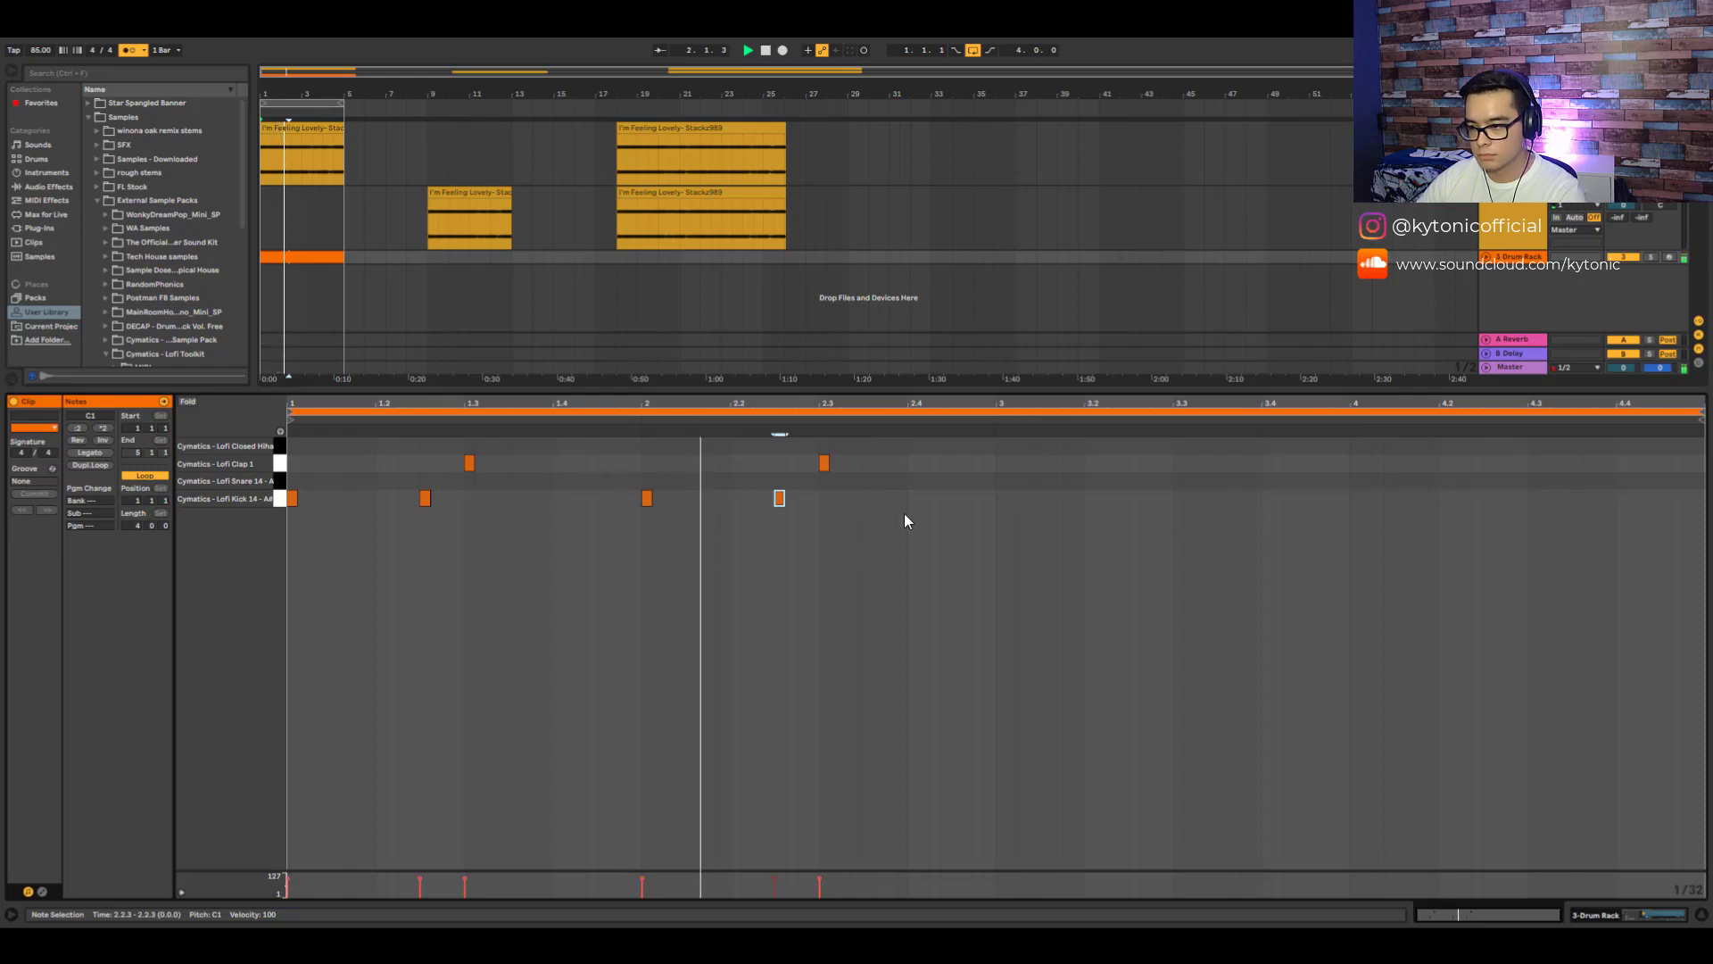
double_click(1001, 498)
double_click(1177, 462)
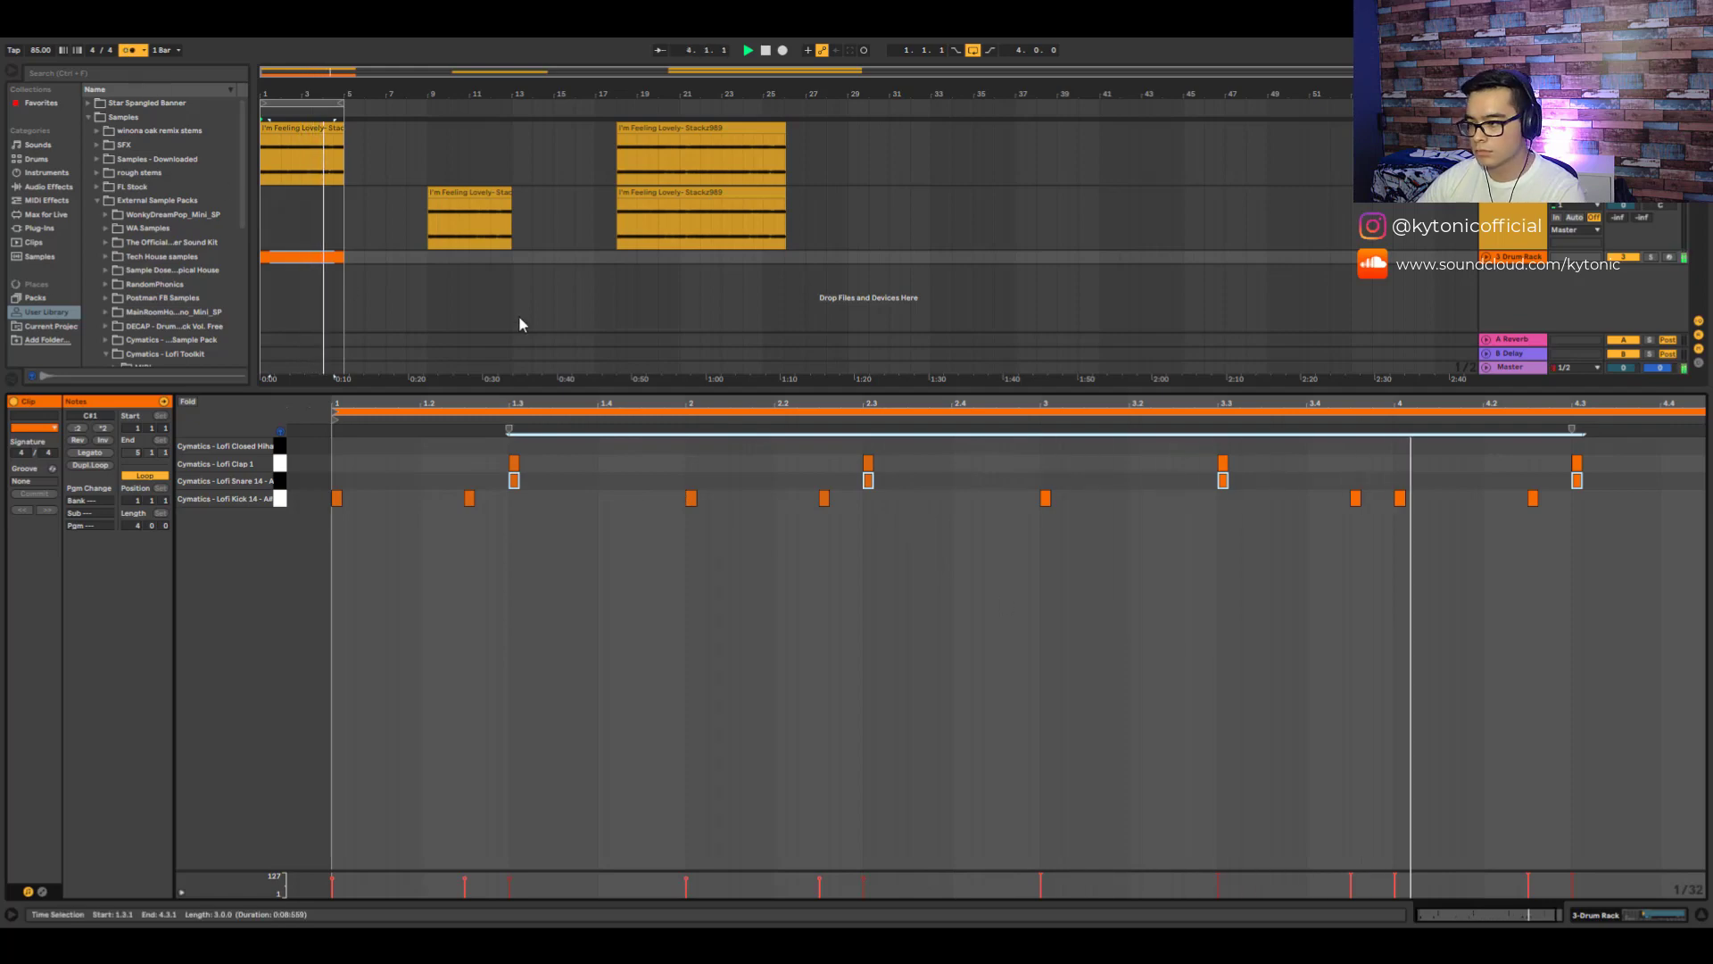
- Select the Lofi Clap 1 pad in the Drum Rack, then open the drum MIDI clip and play it
click(1634, 915)
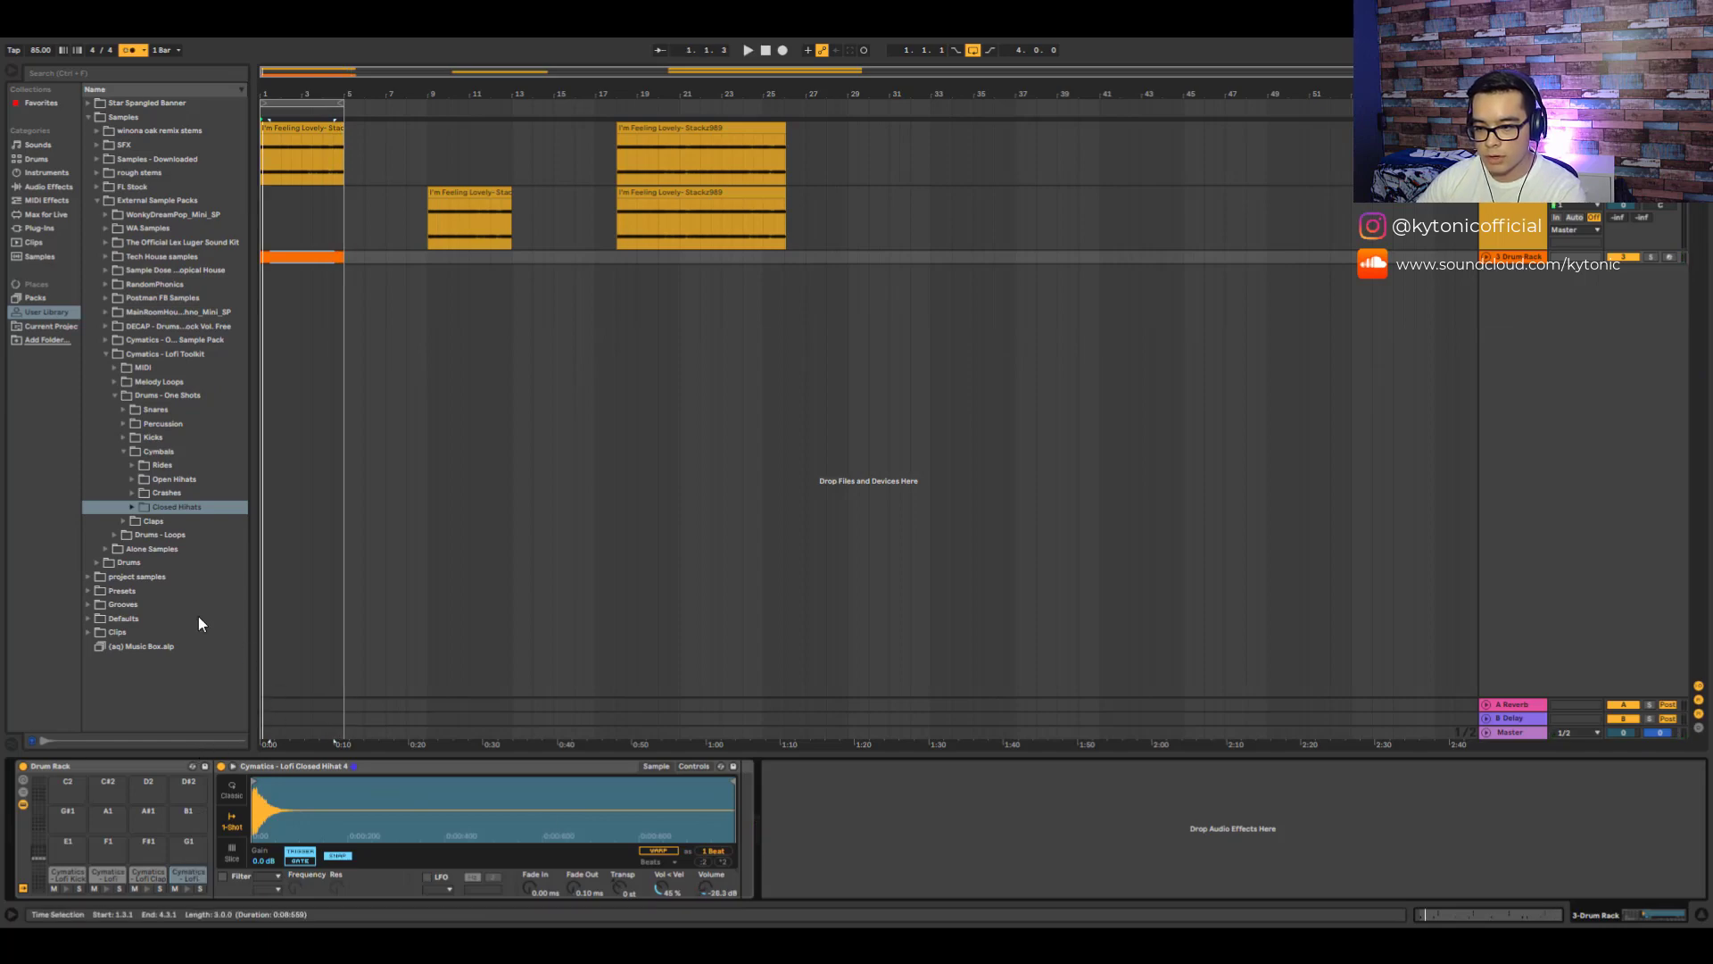
click(27, 159)
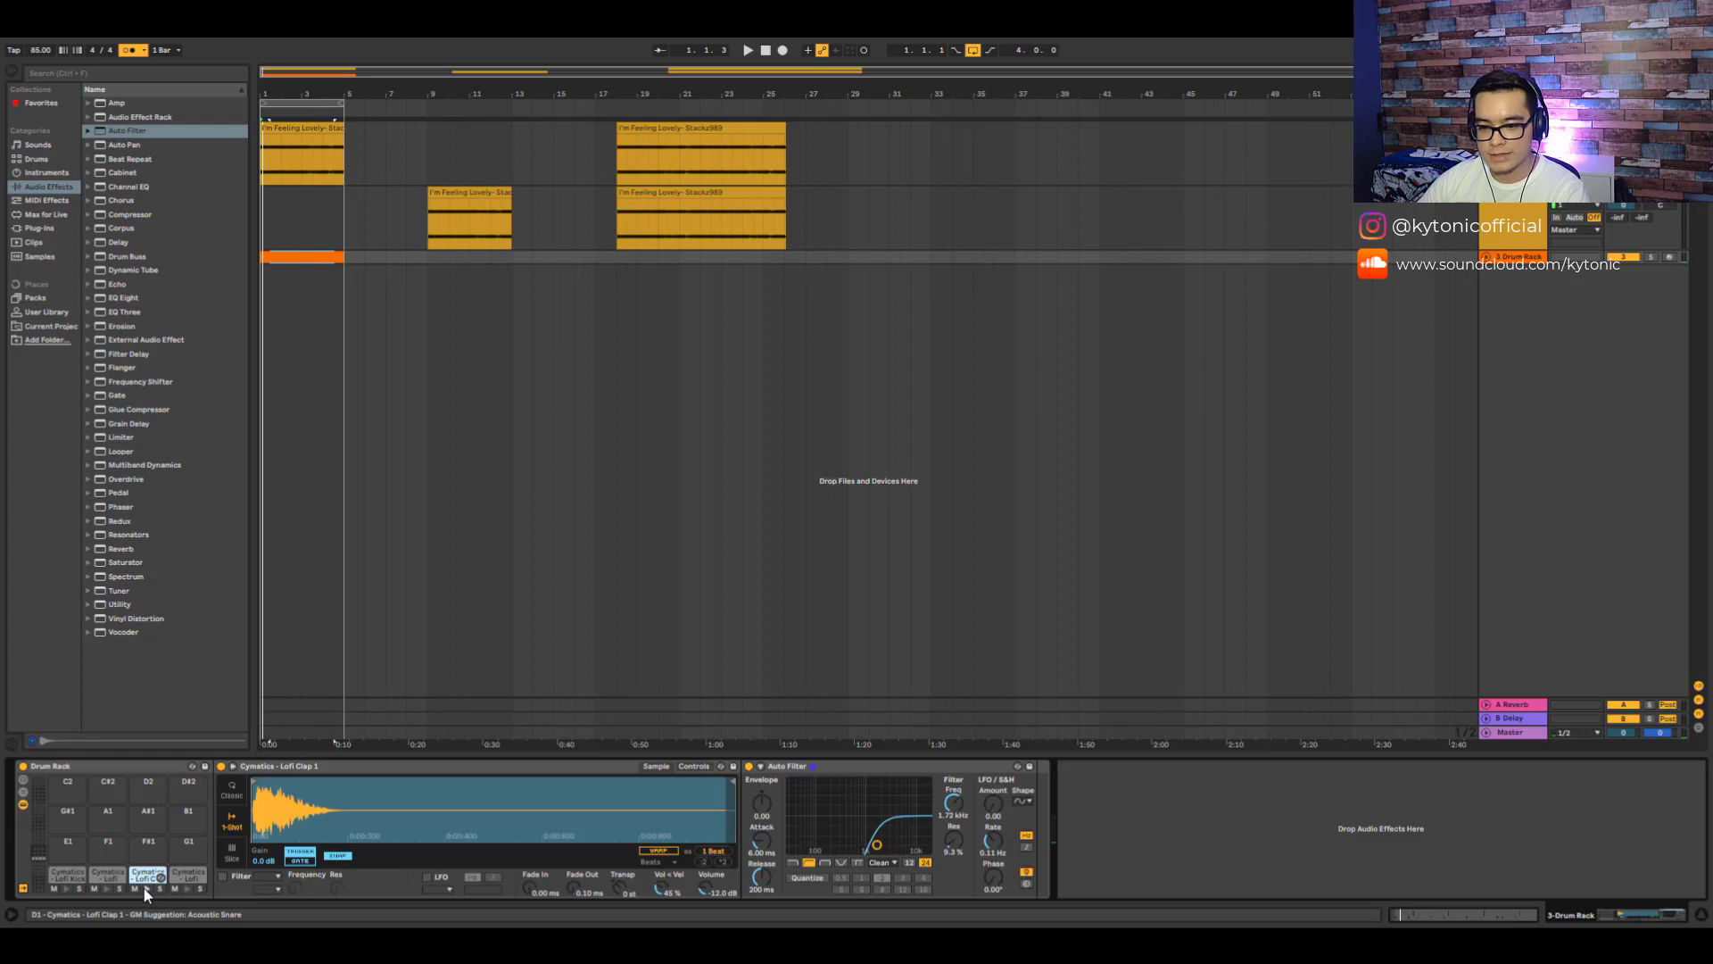
click(143, 890)
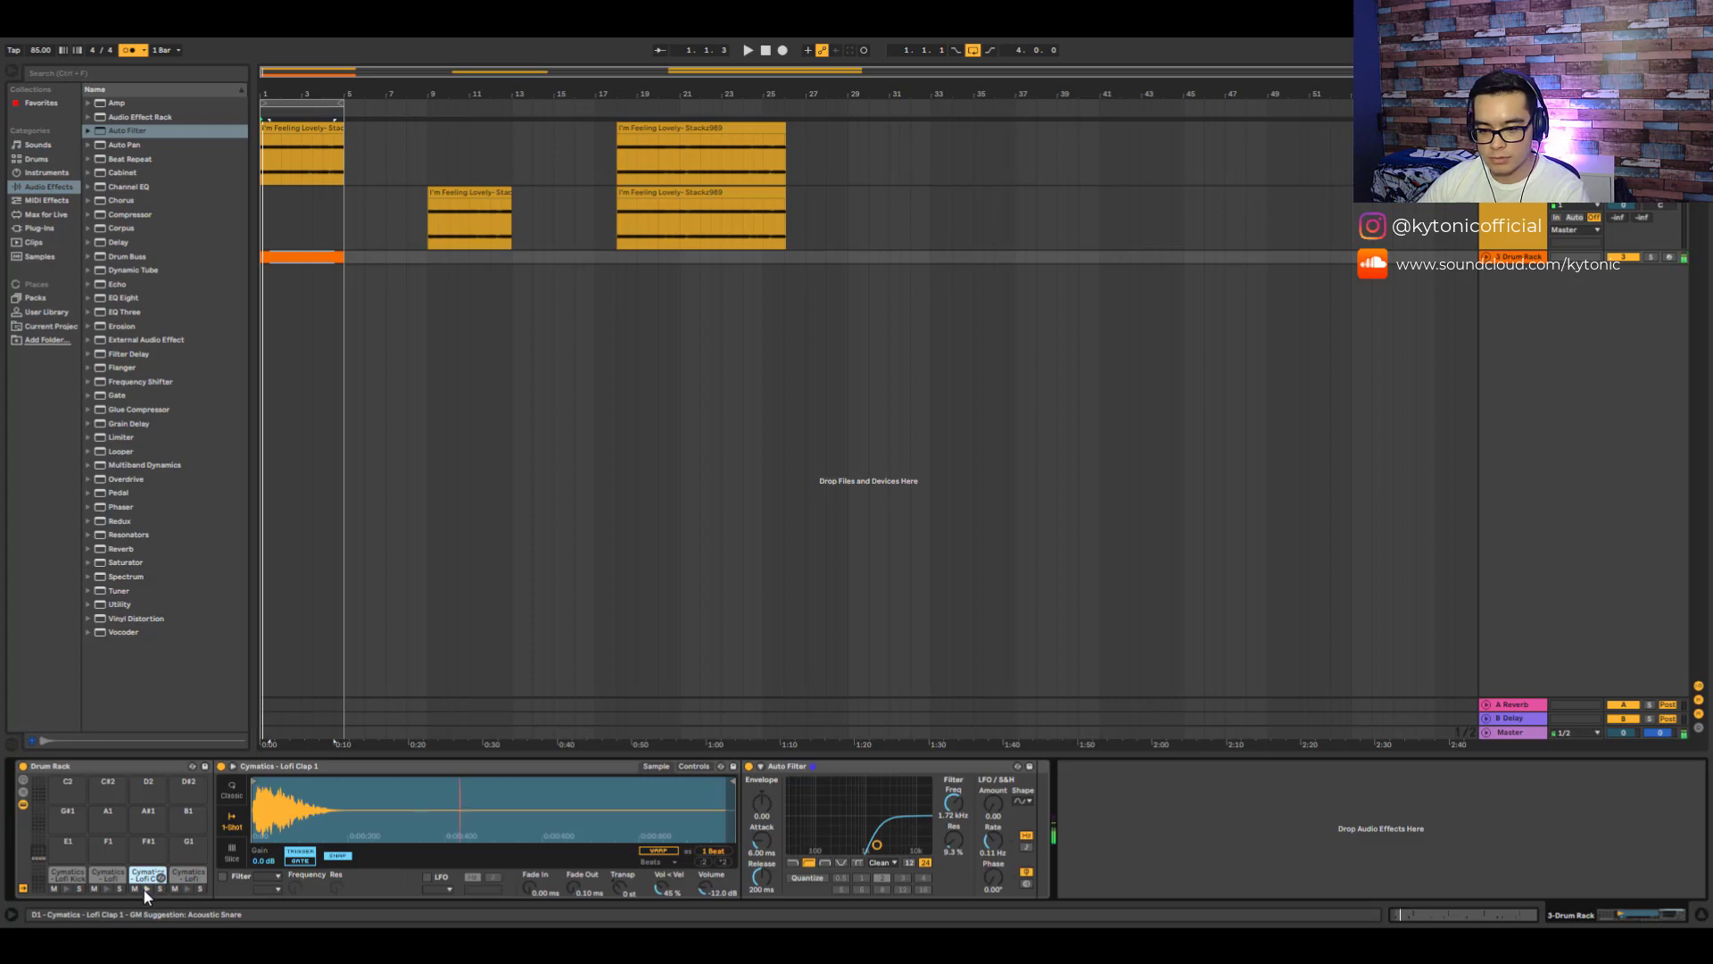
double_click(332, 259)
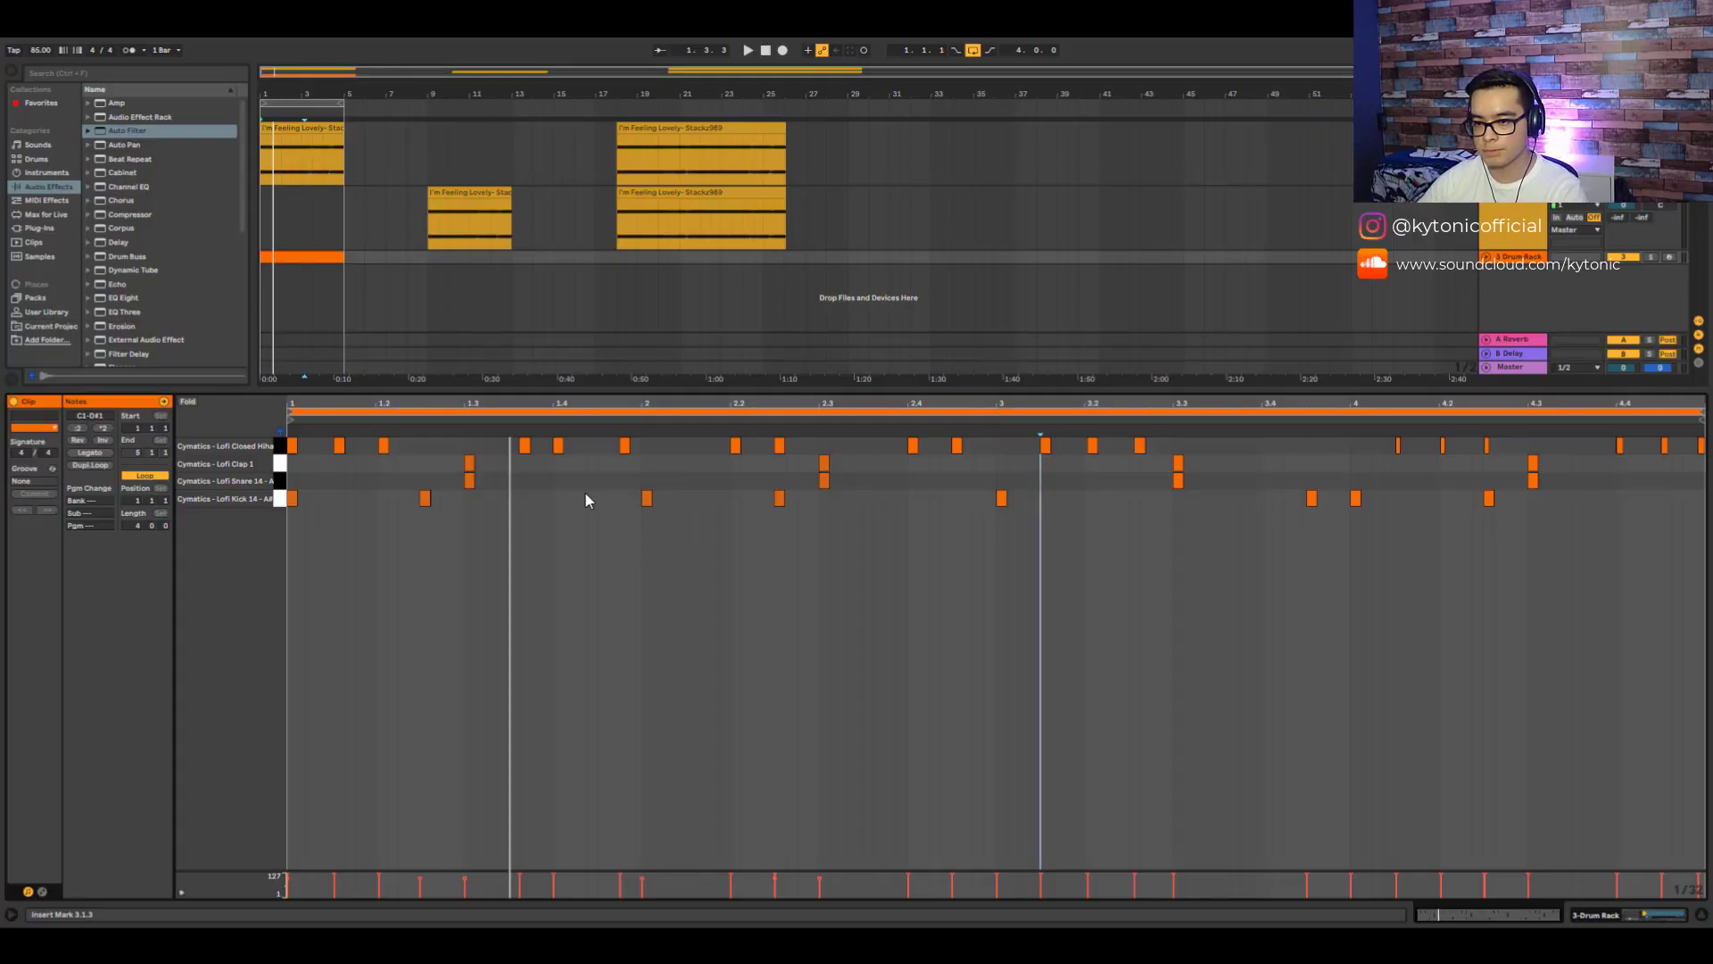
key(space)
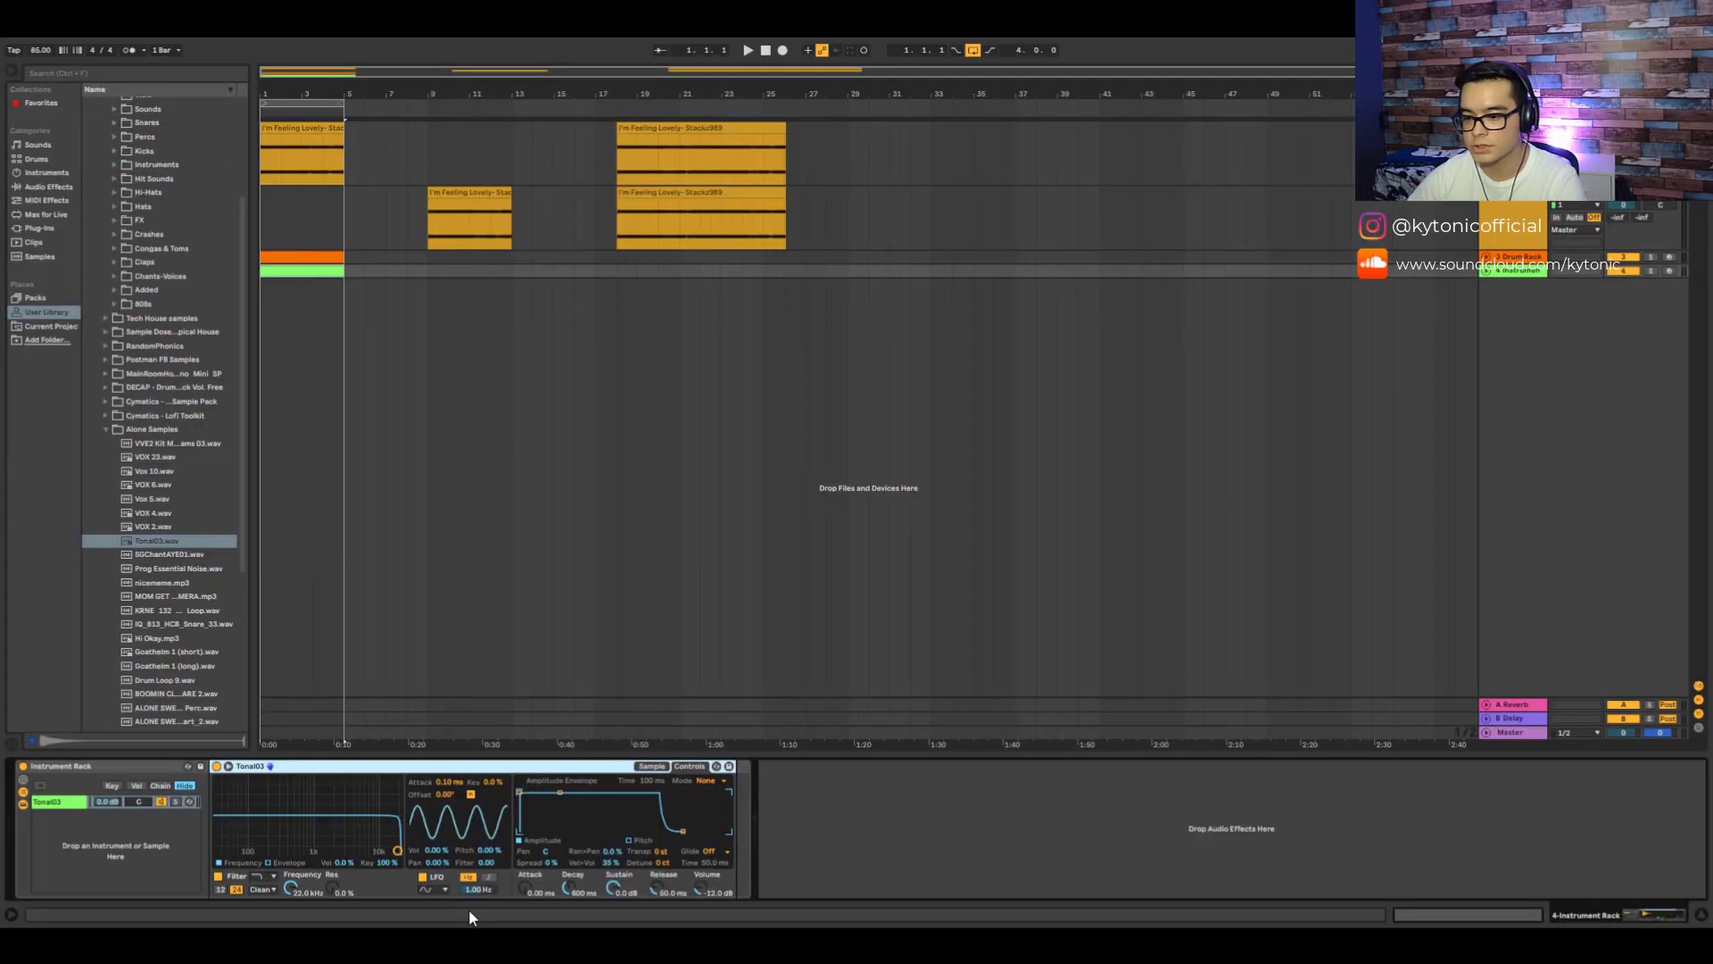
- Delete the Instrument Rack track and drop the Tone03.wav sample into the arrangement as a new audio track
click(1514, 271)
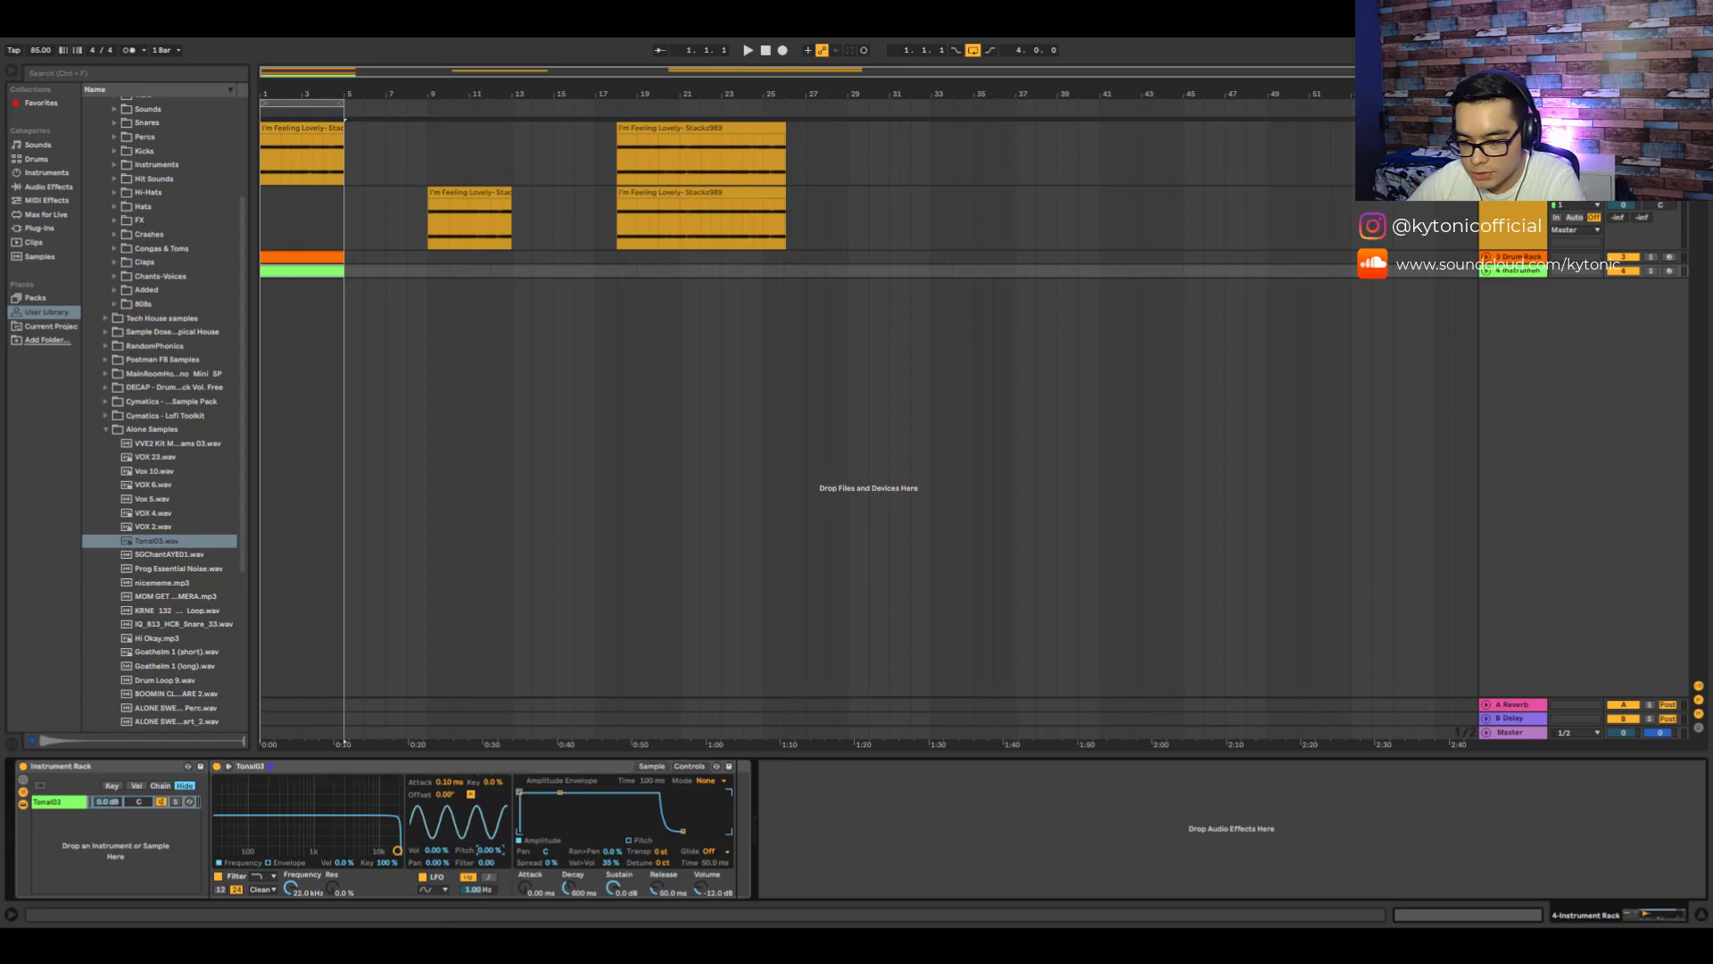
key(Delete)
drag(157, 541, 272, 295)
click(1651, 270)
key(space)
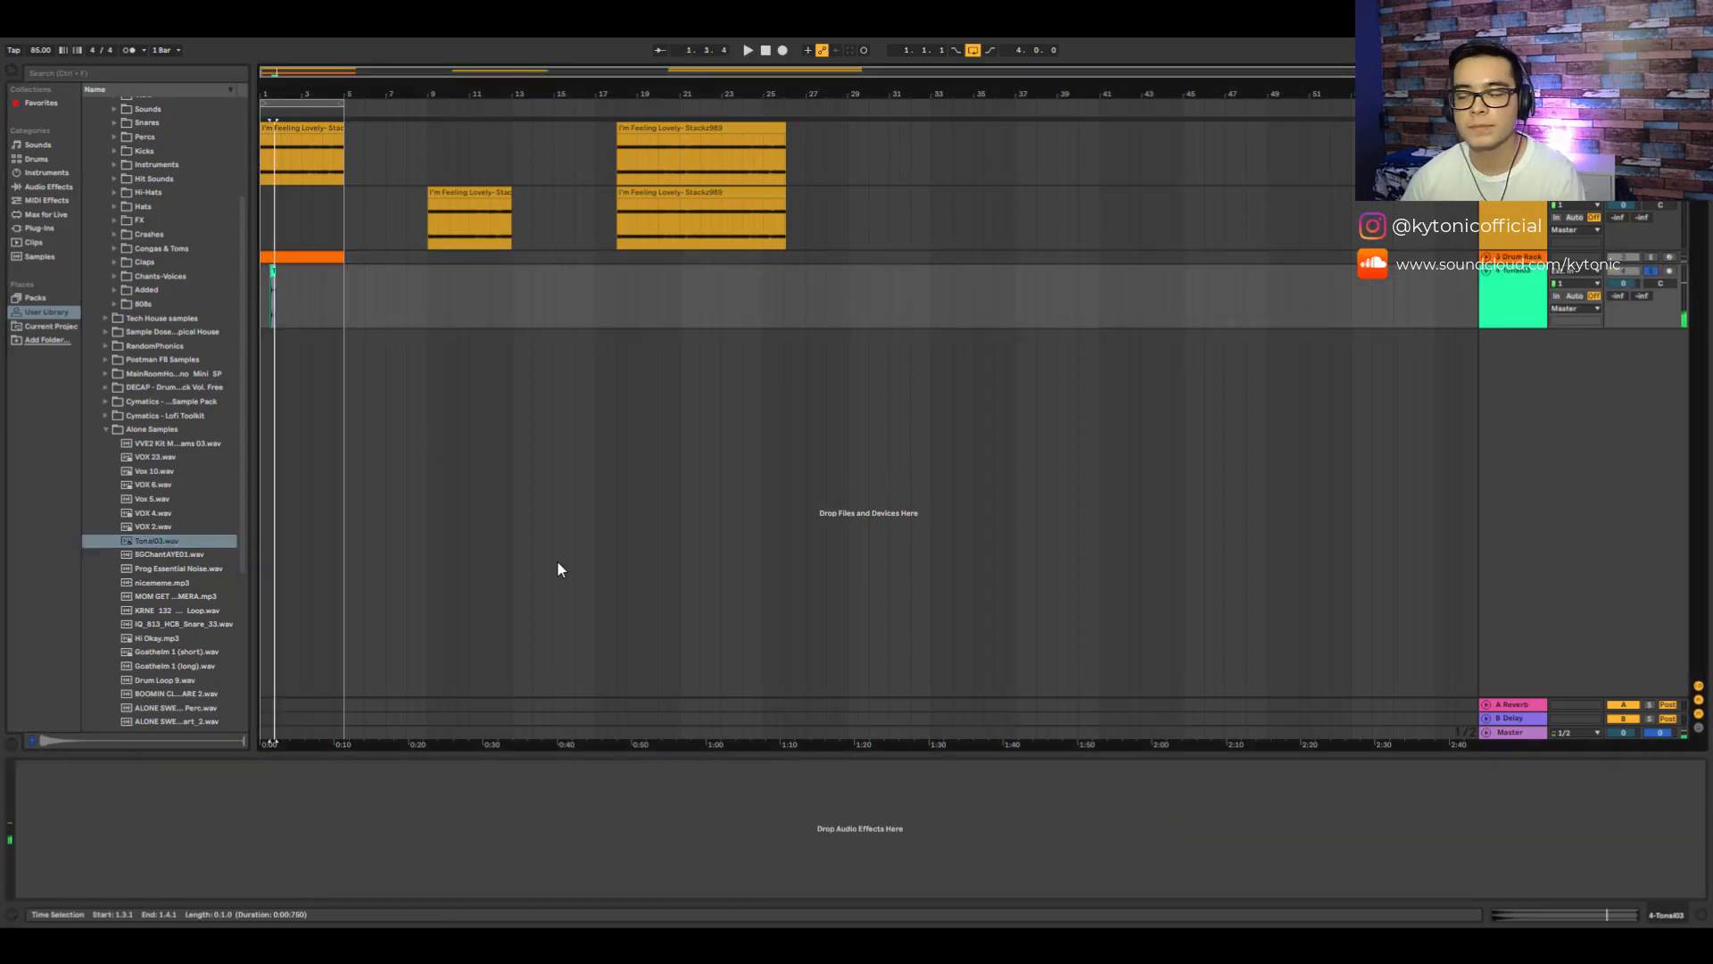
- Open the Tone03 clip and load it into a Simpler on a new instrument track
double_click(278, 285)
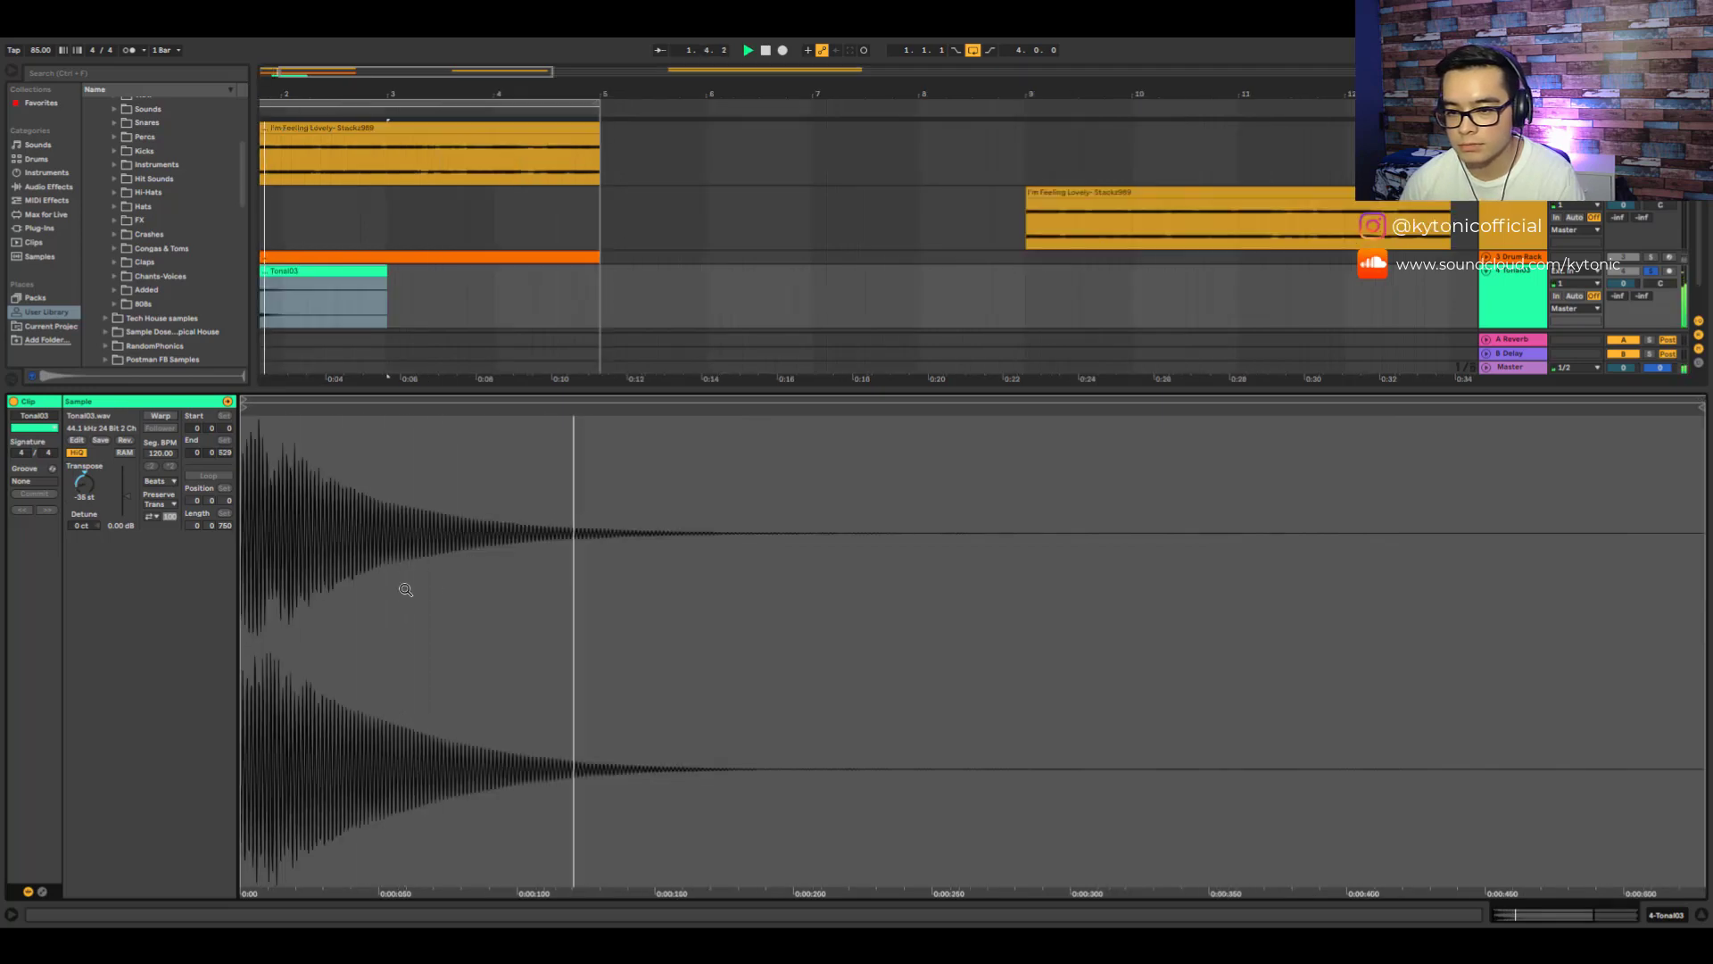
click(1665, 915)
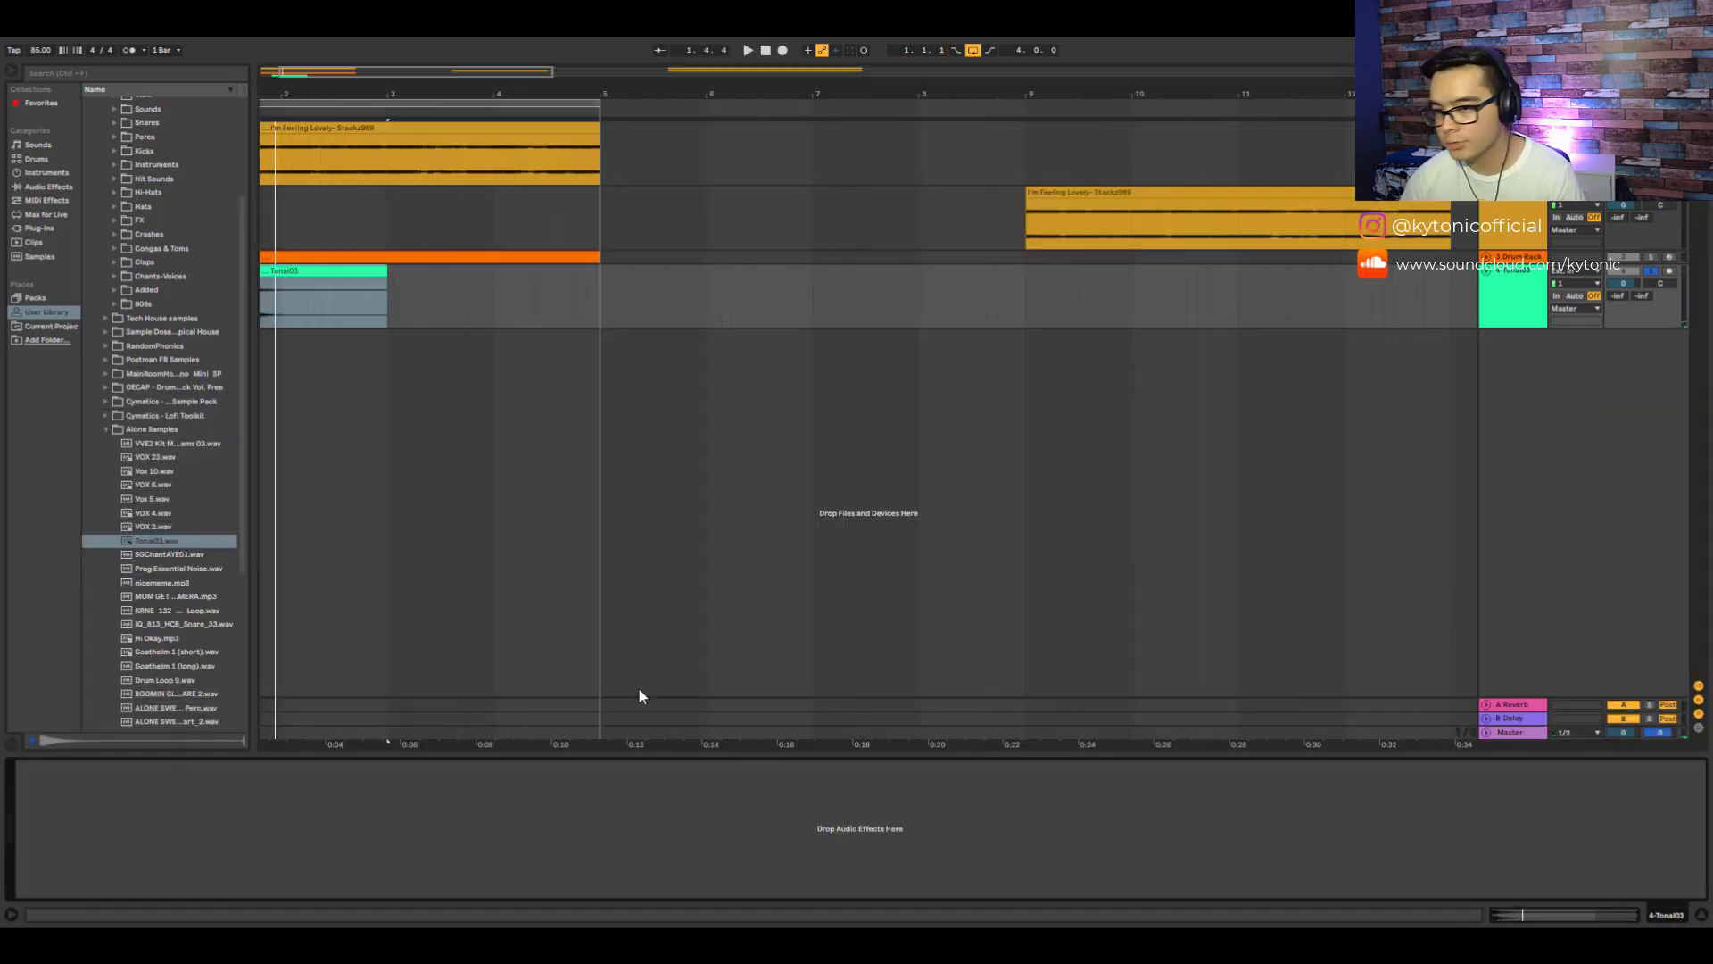
click(42, 173)
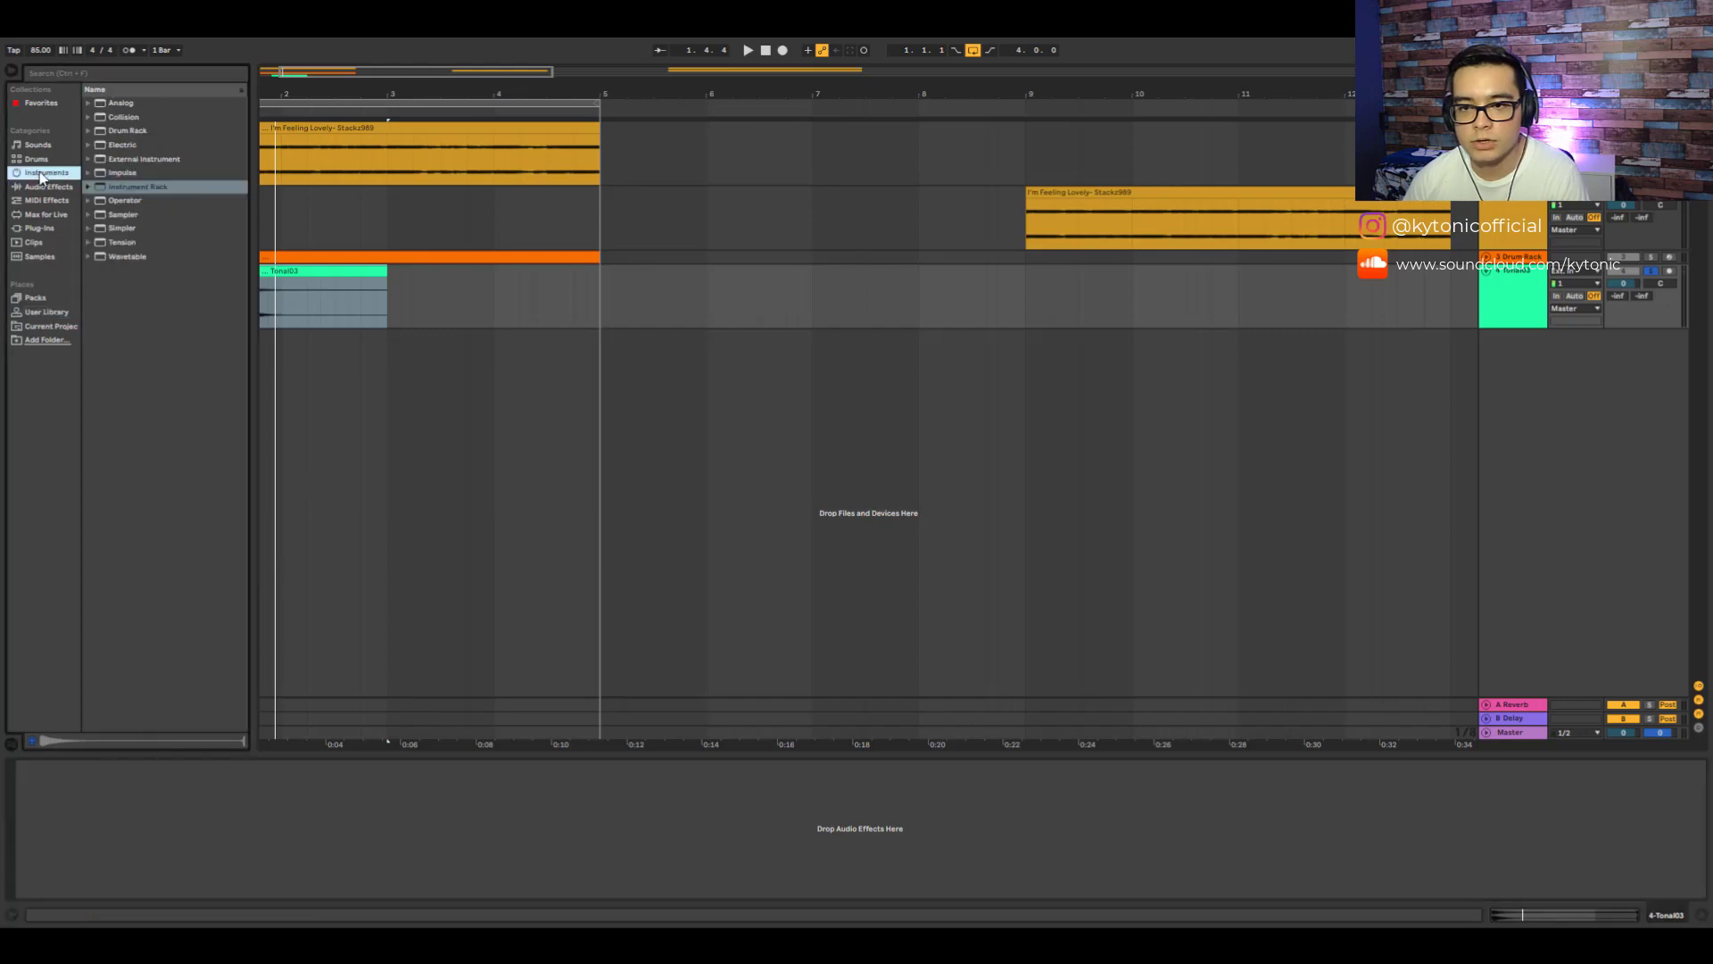
click(48, 188)
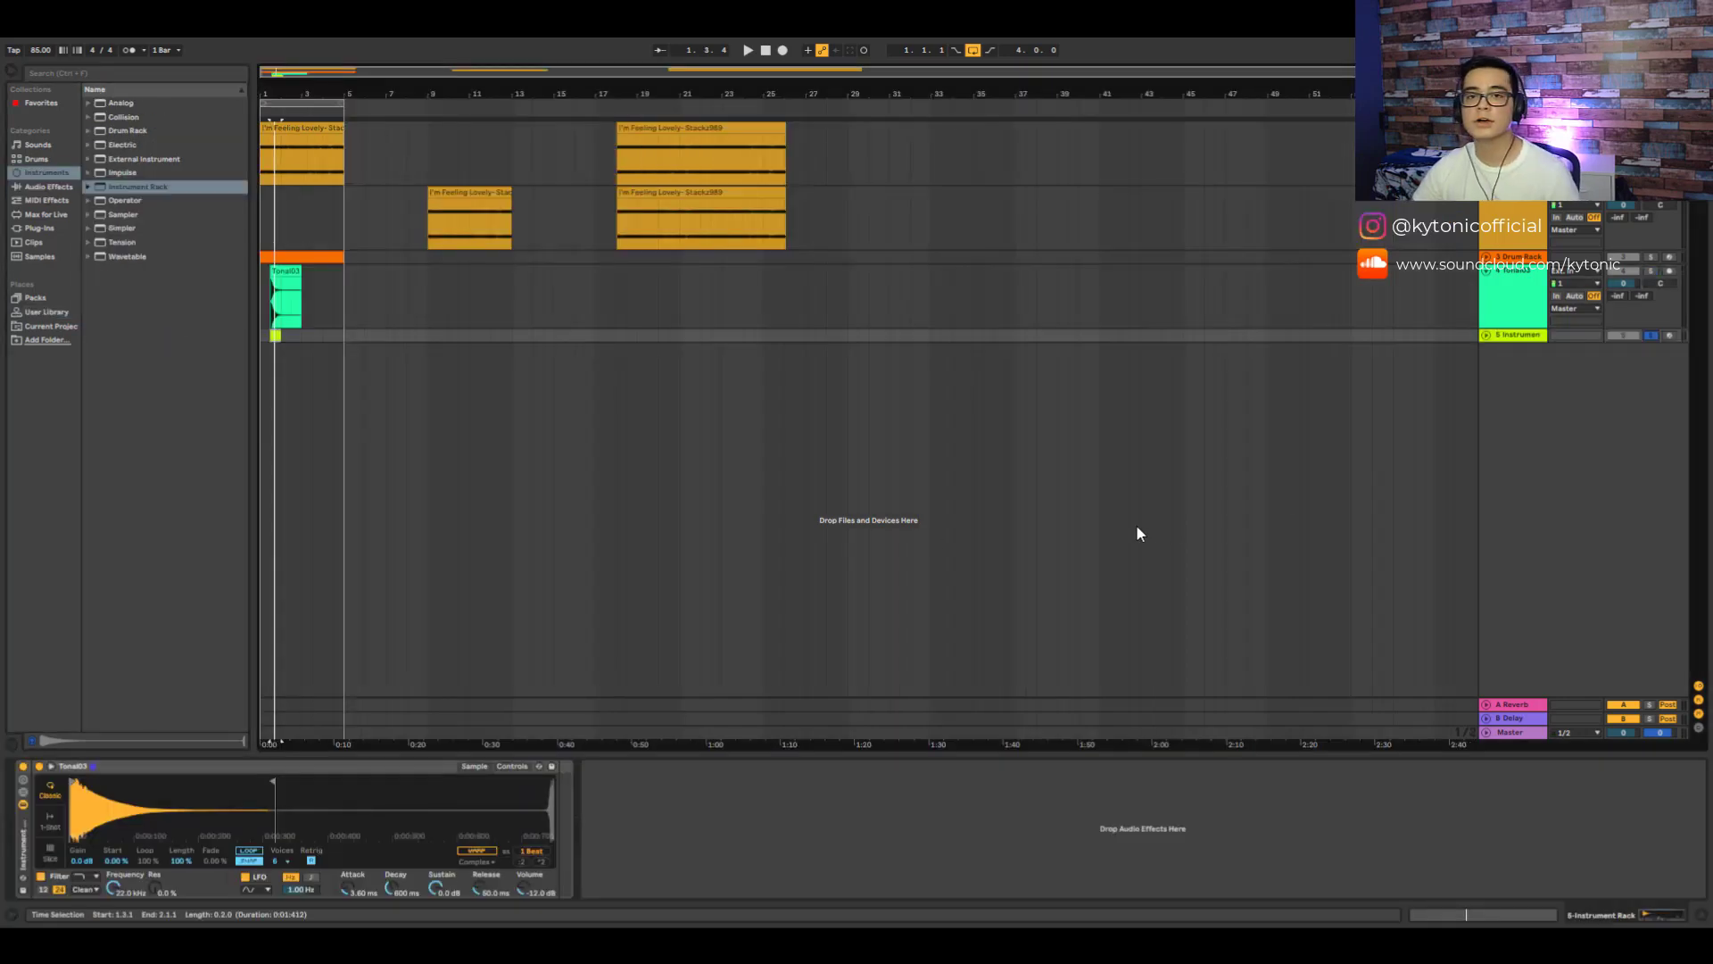
- Open the new instrument track's MIDI clip and inspect its Simpler settings and note
double_click(276, 336)
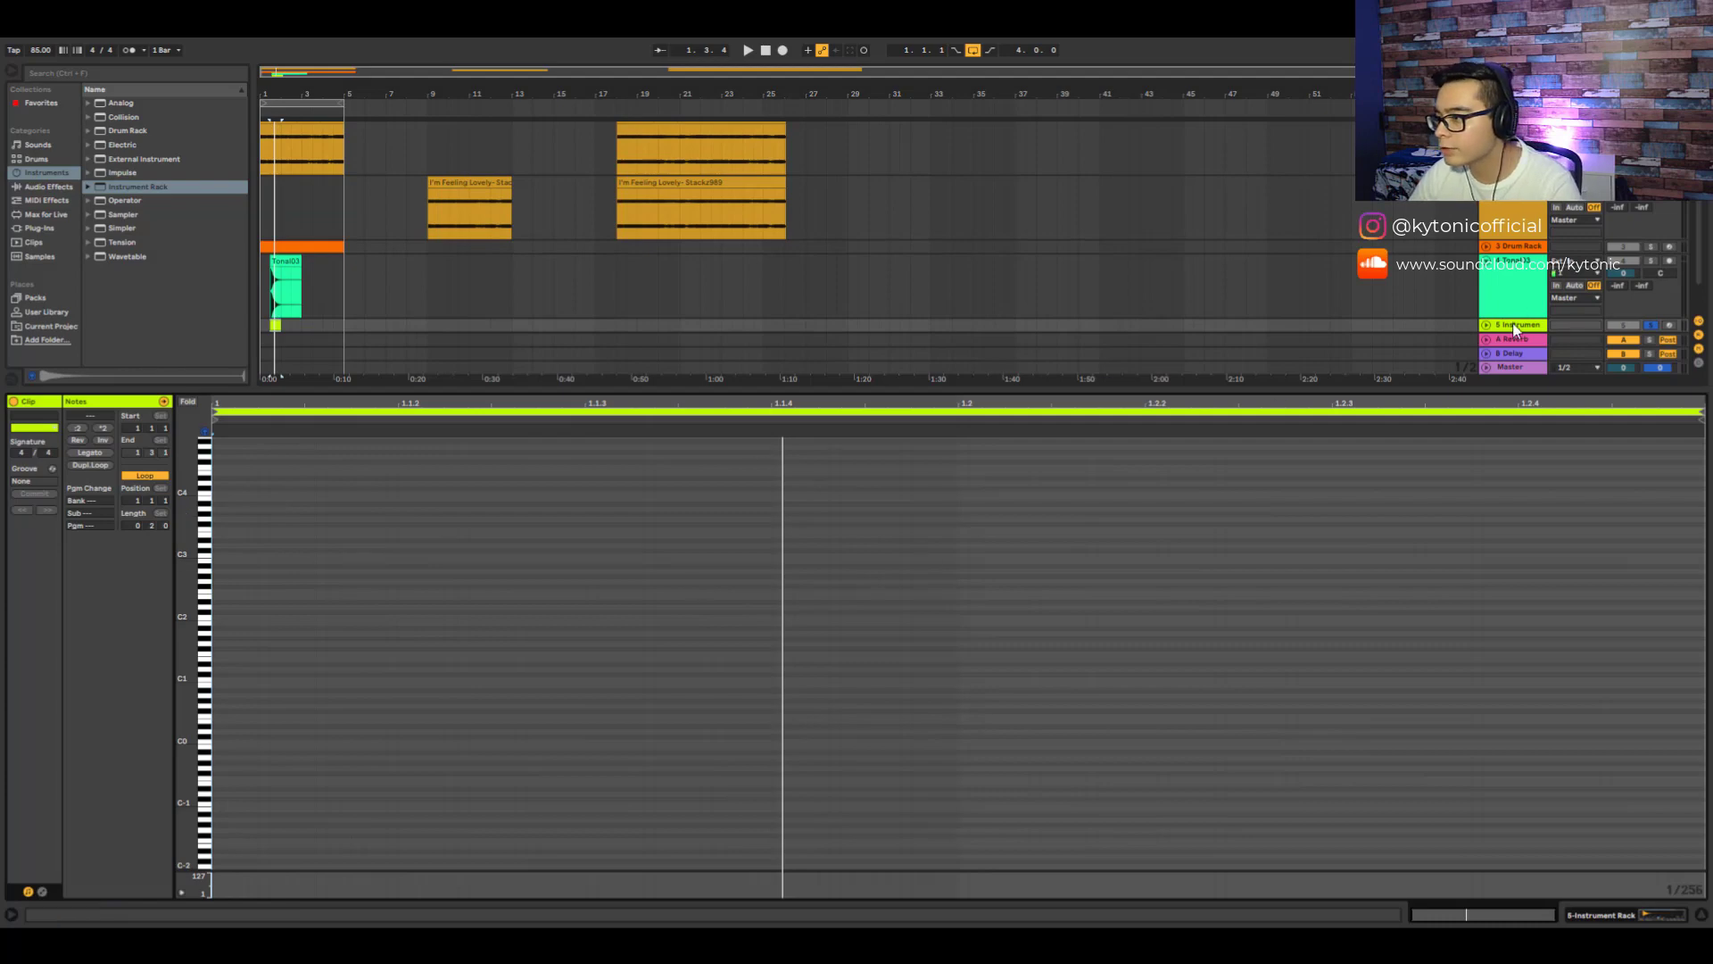
click(1517, 327)
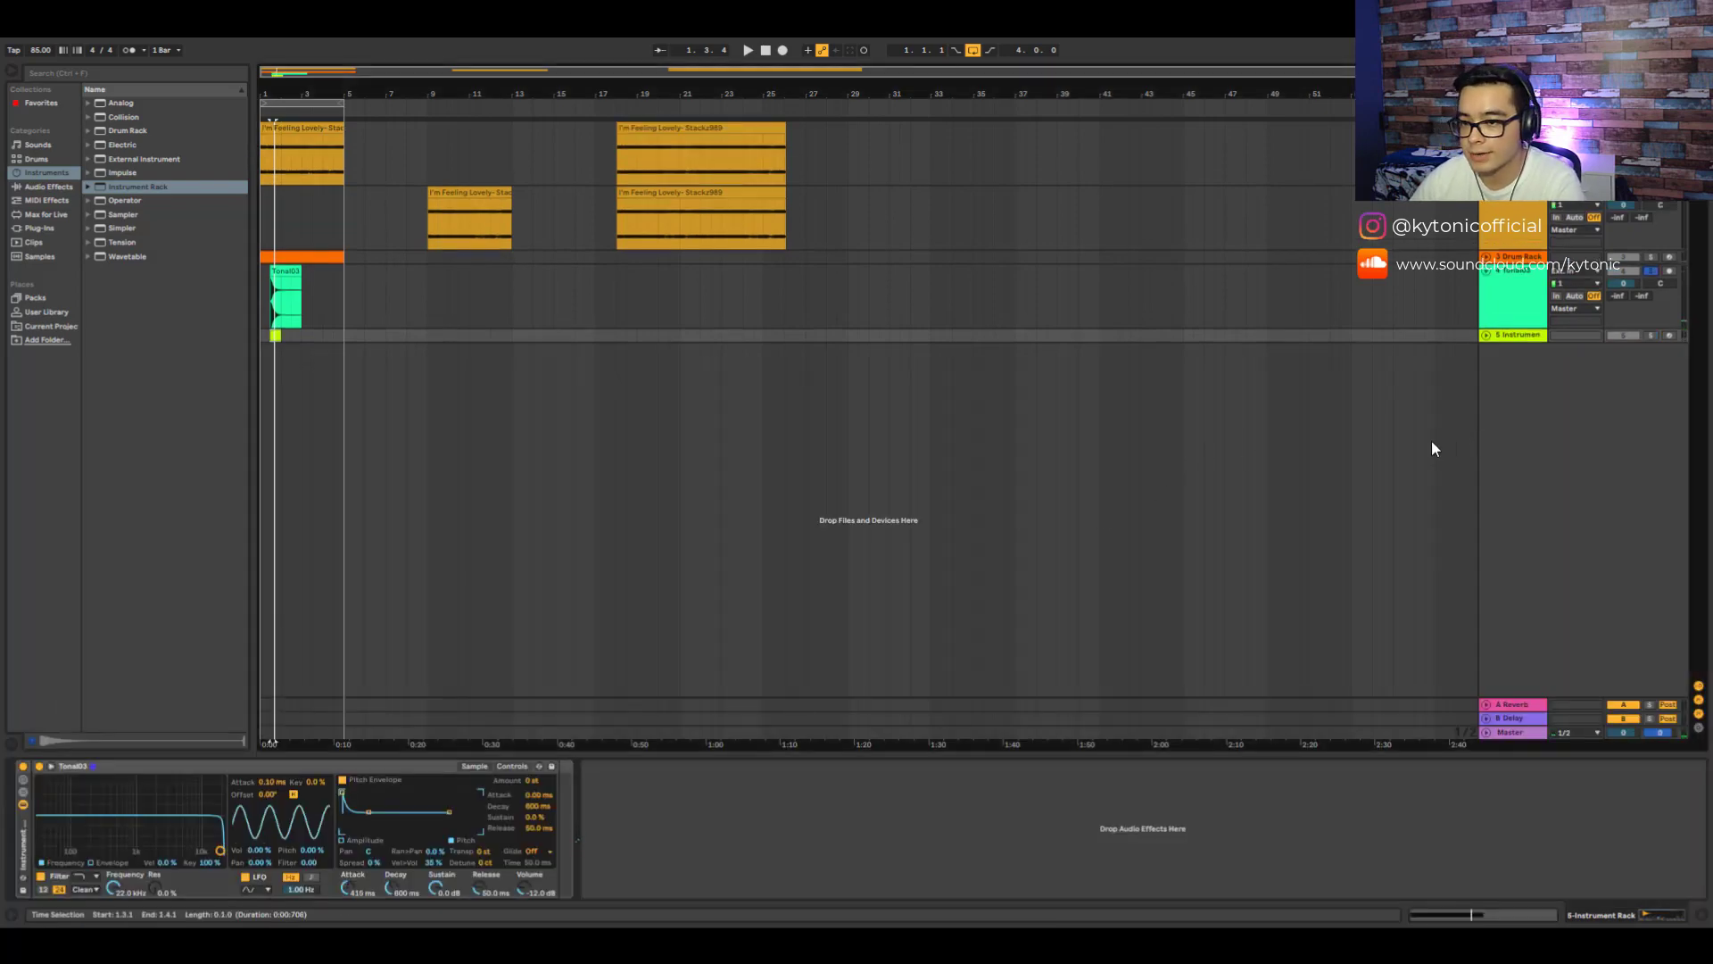
key(space)
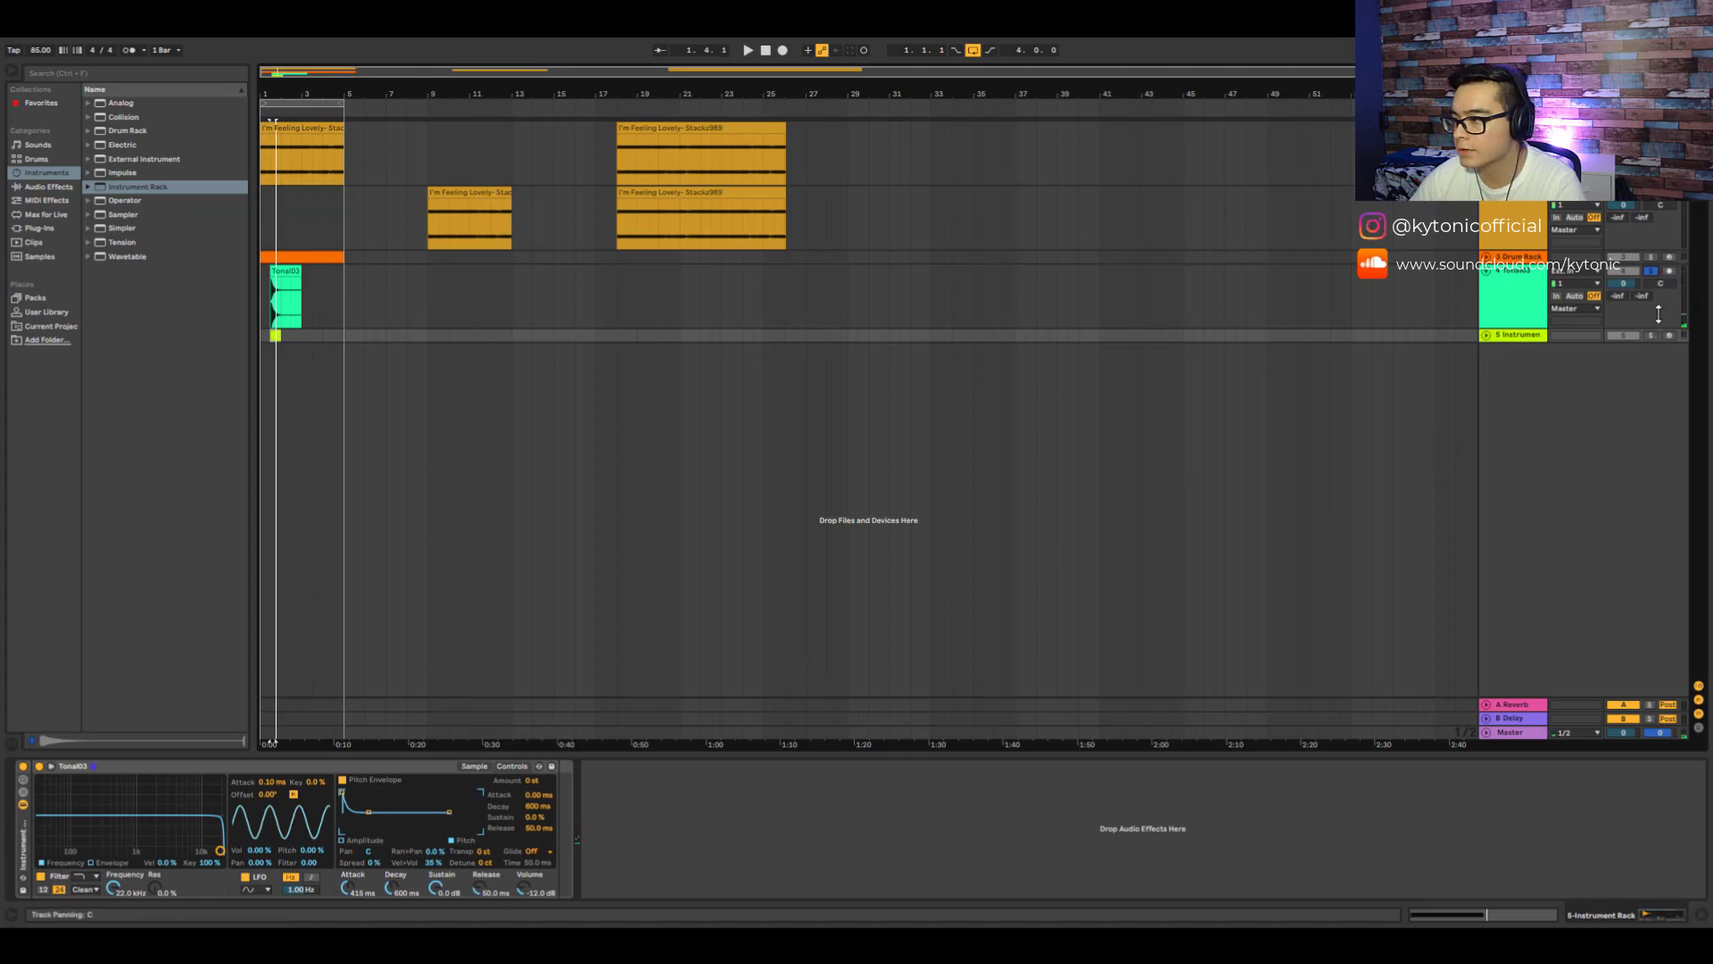
key(shift+Tab)
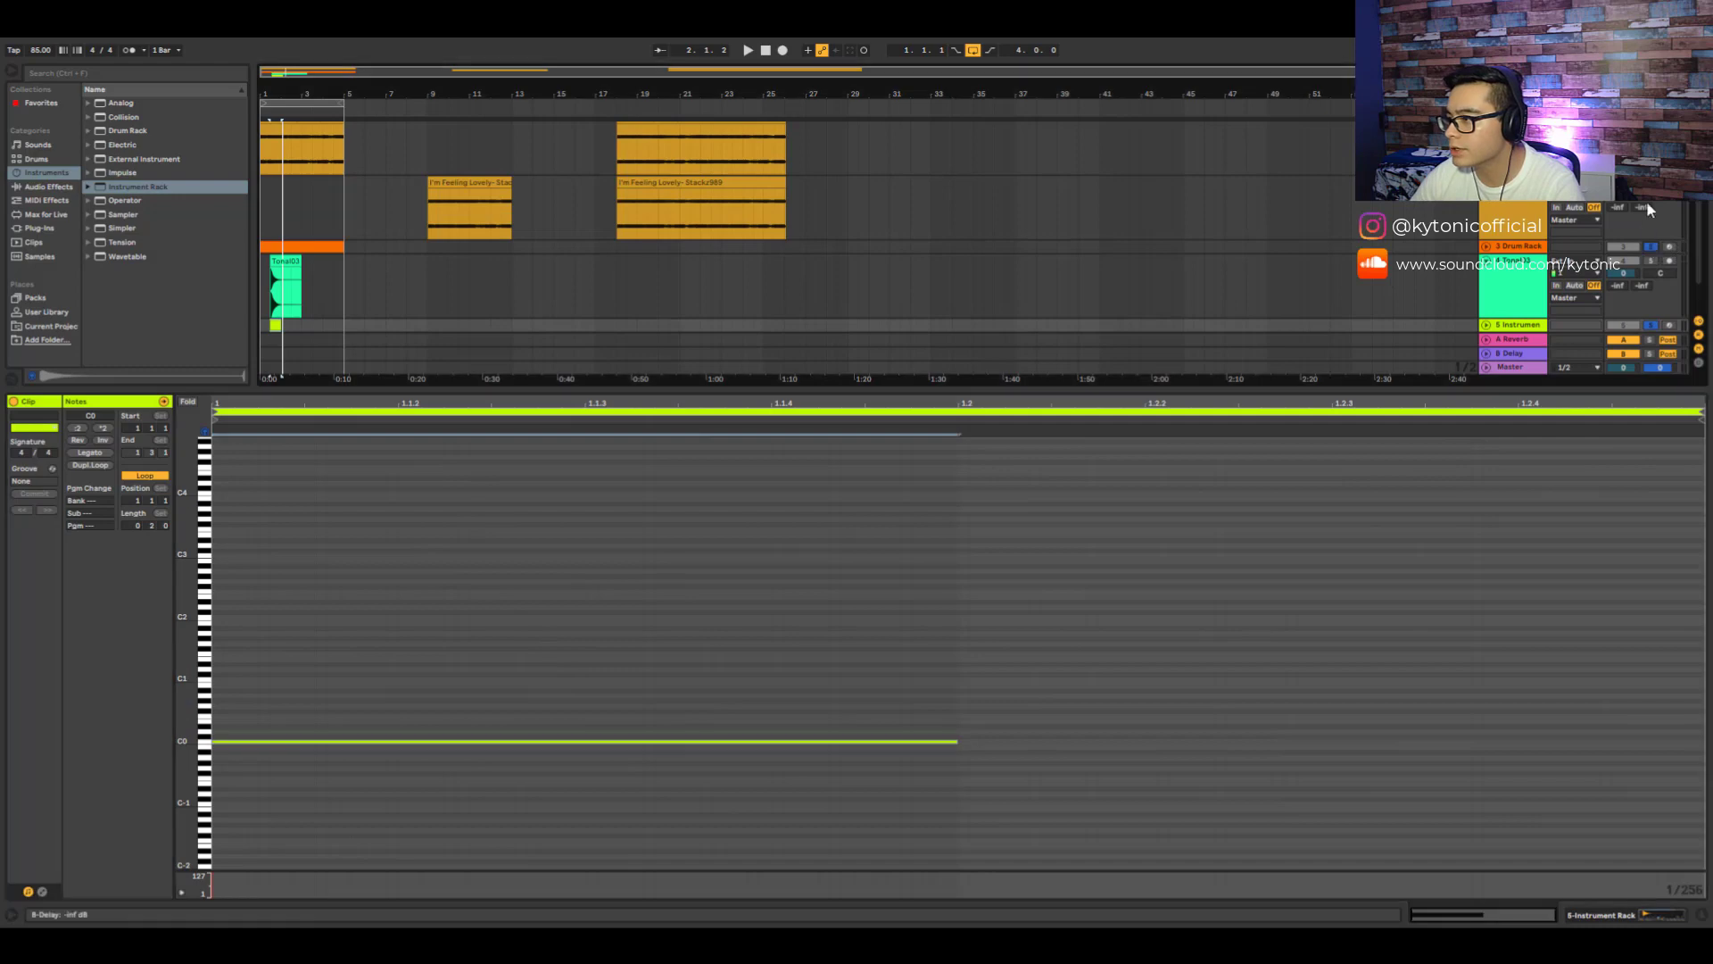
- Delete the original Tone03 audio track
click(1527, 284)
key(Delete)
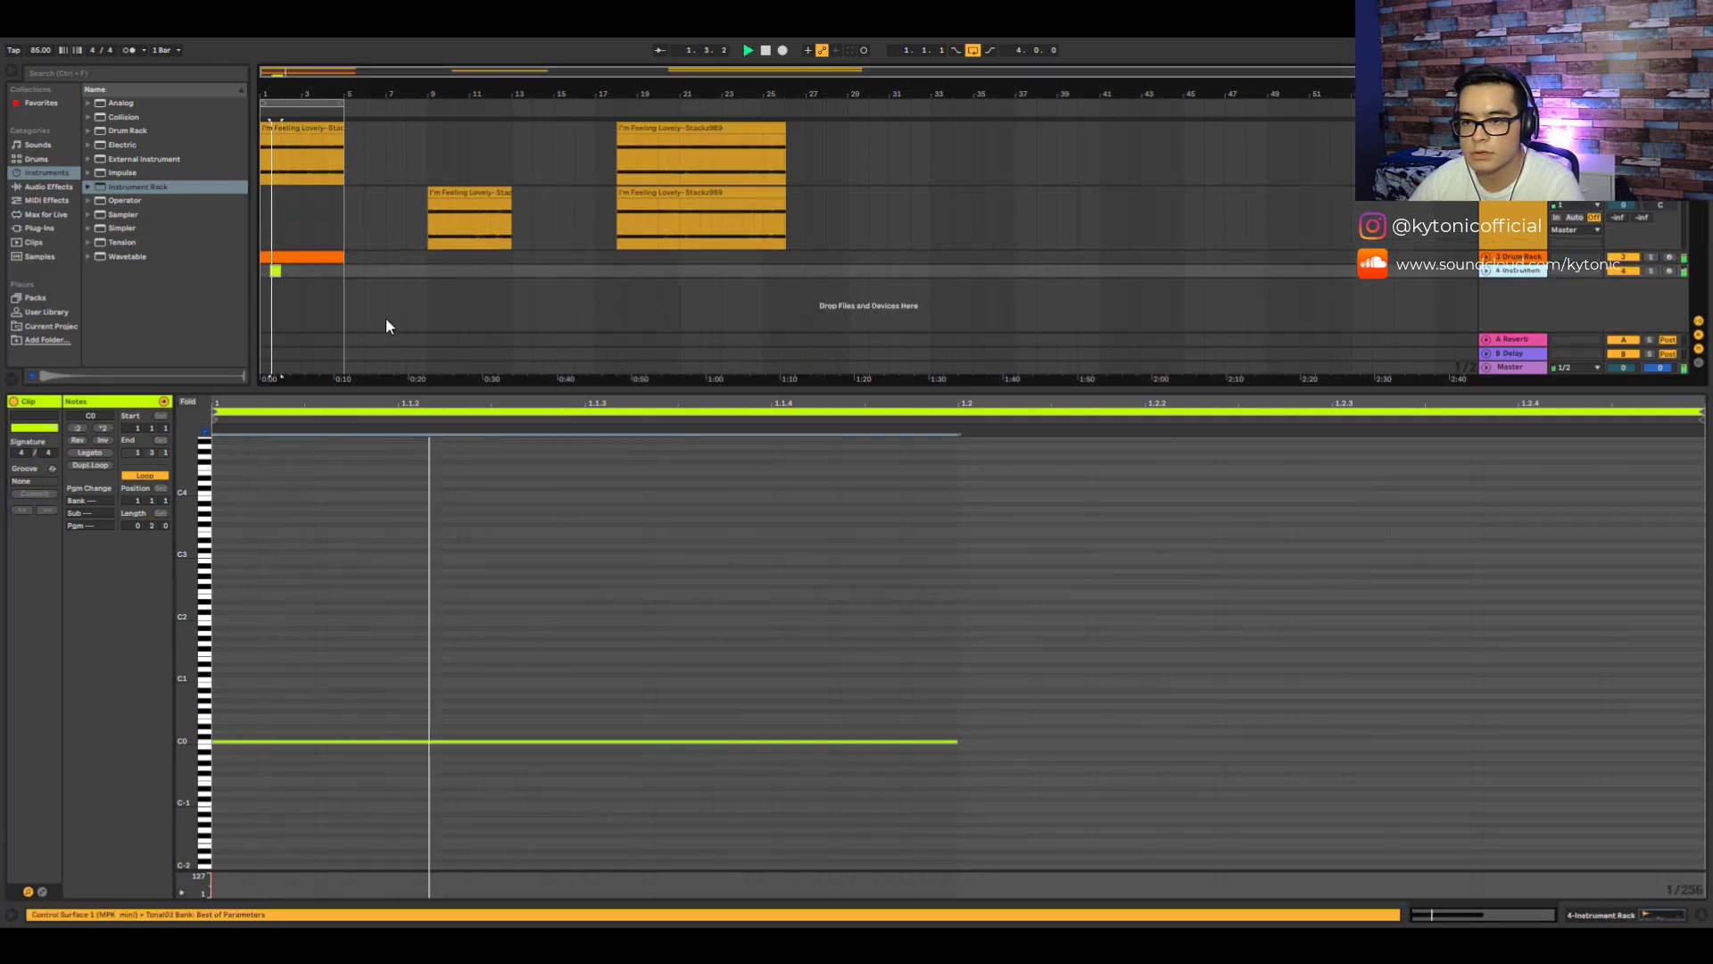
click(1702, 912)
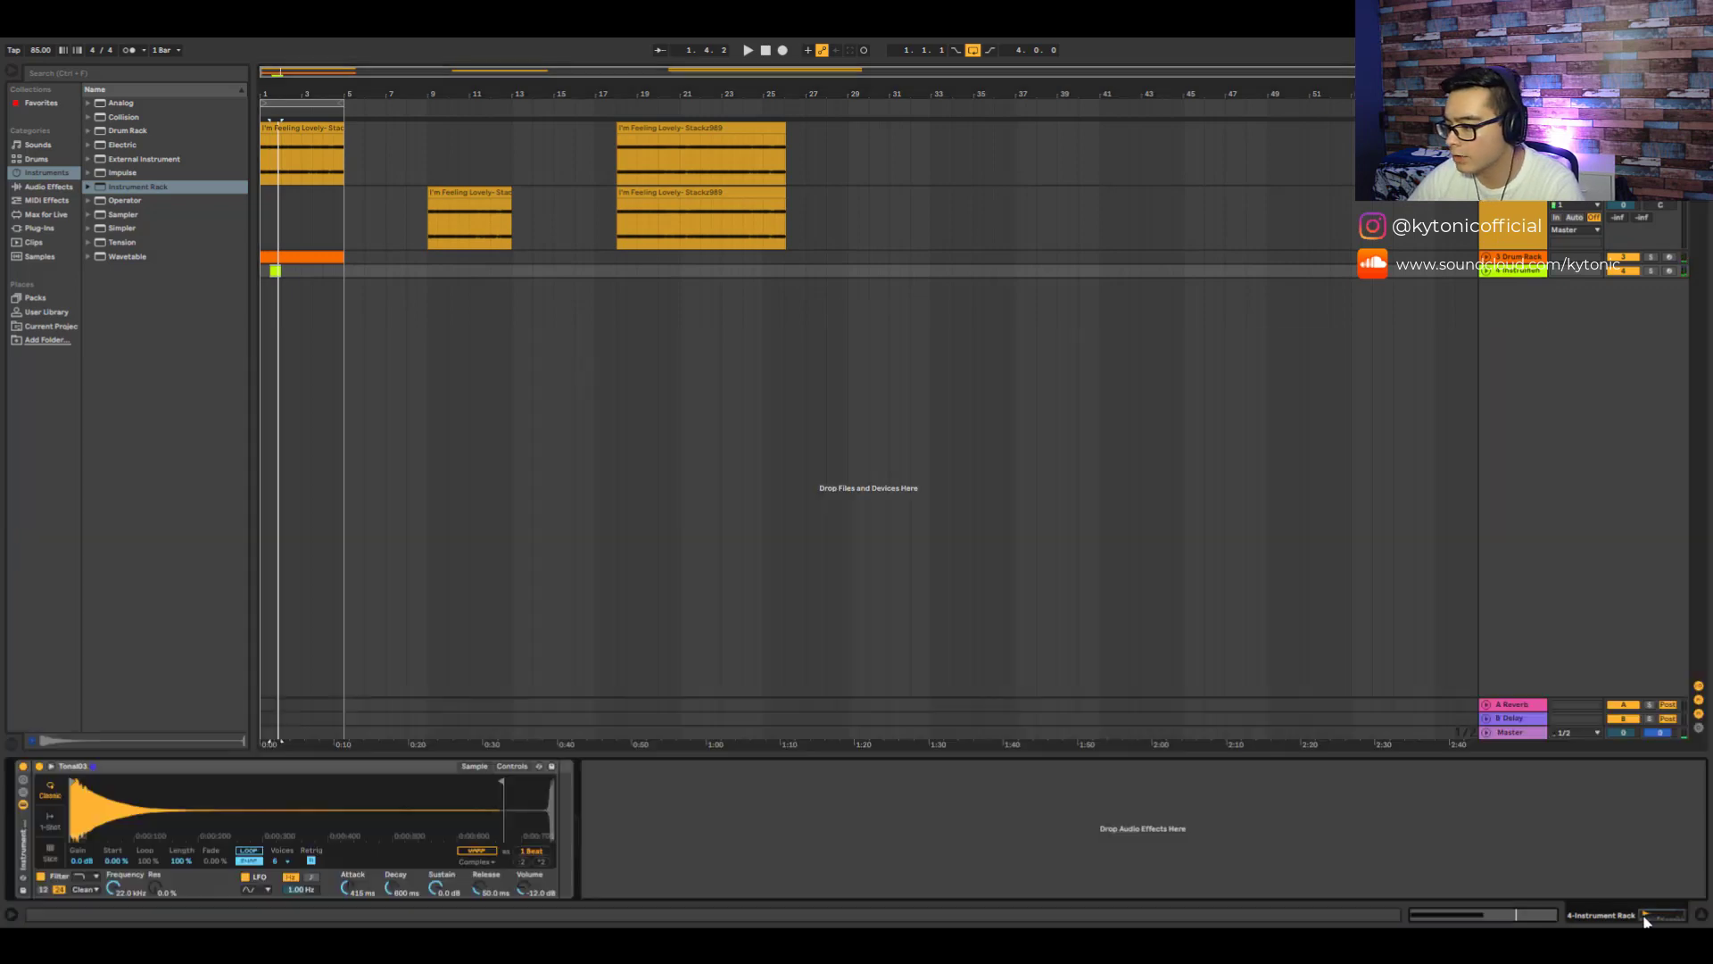
- Add Reverb and Saturator effects after the Tone03 Simpler
click(37, 159)
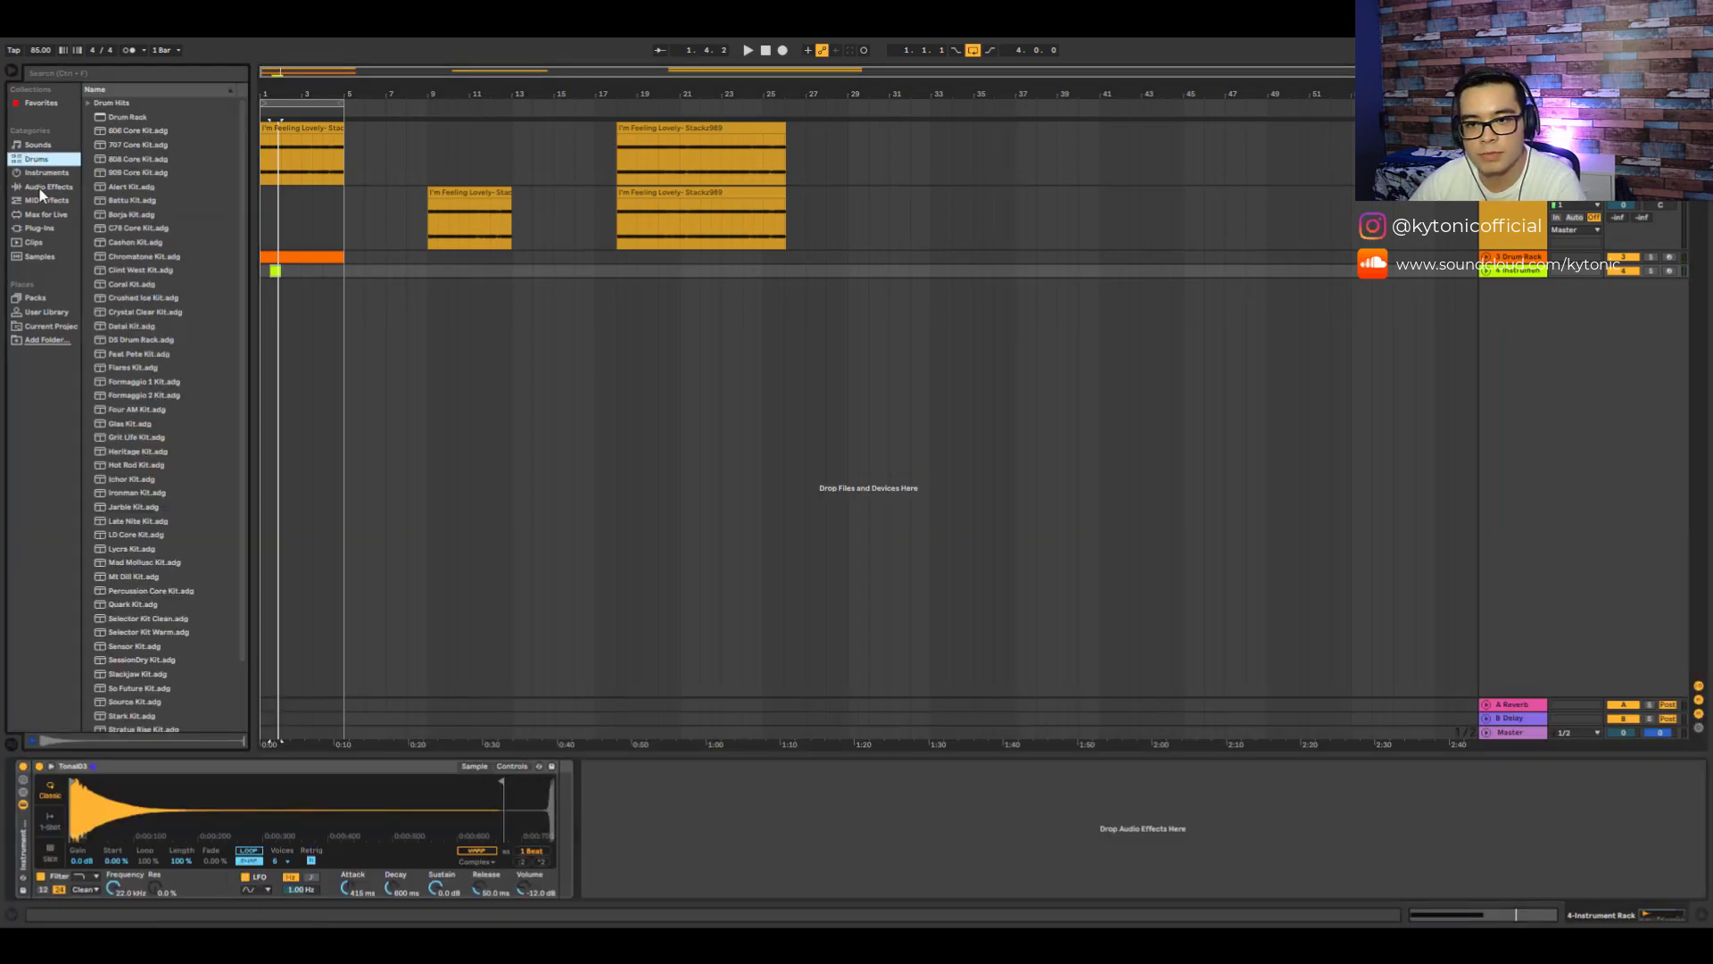
click(40, 188)
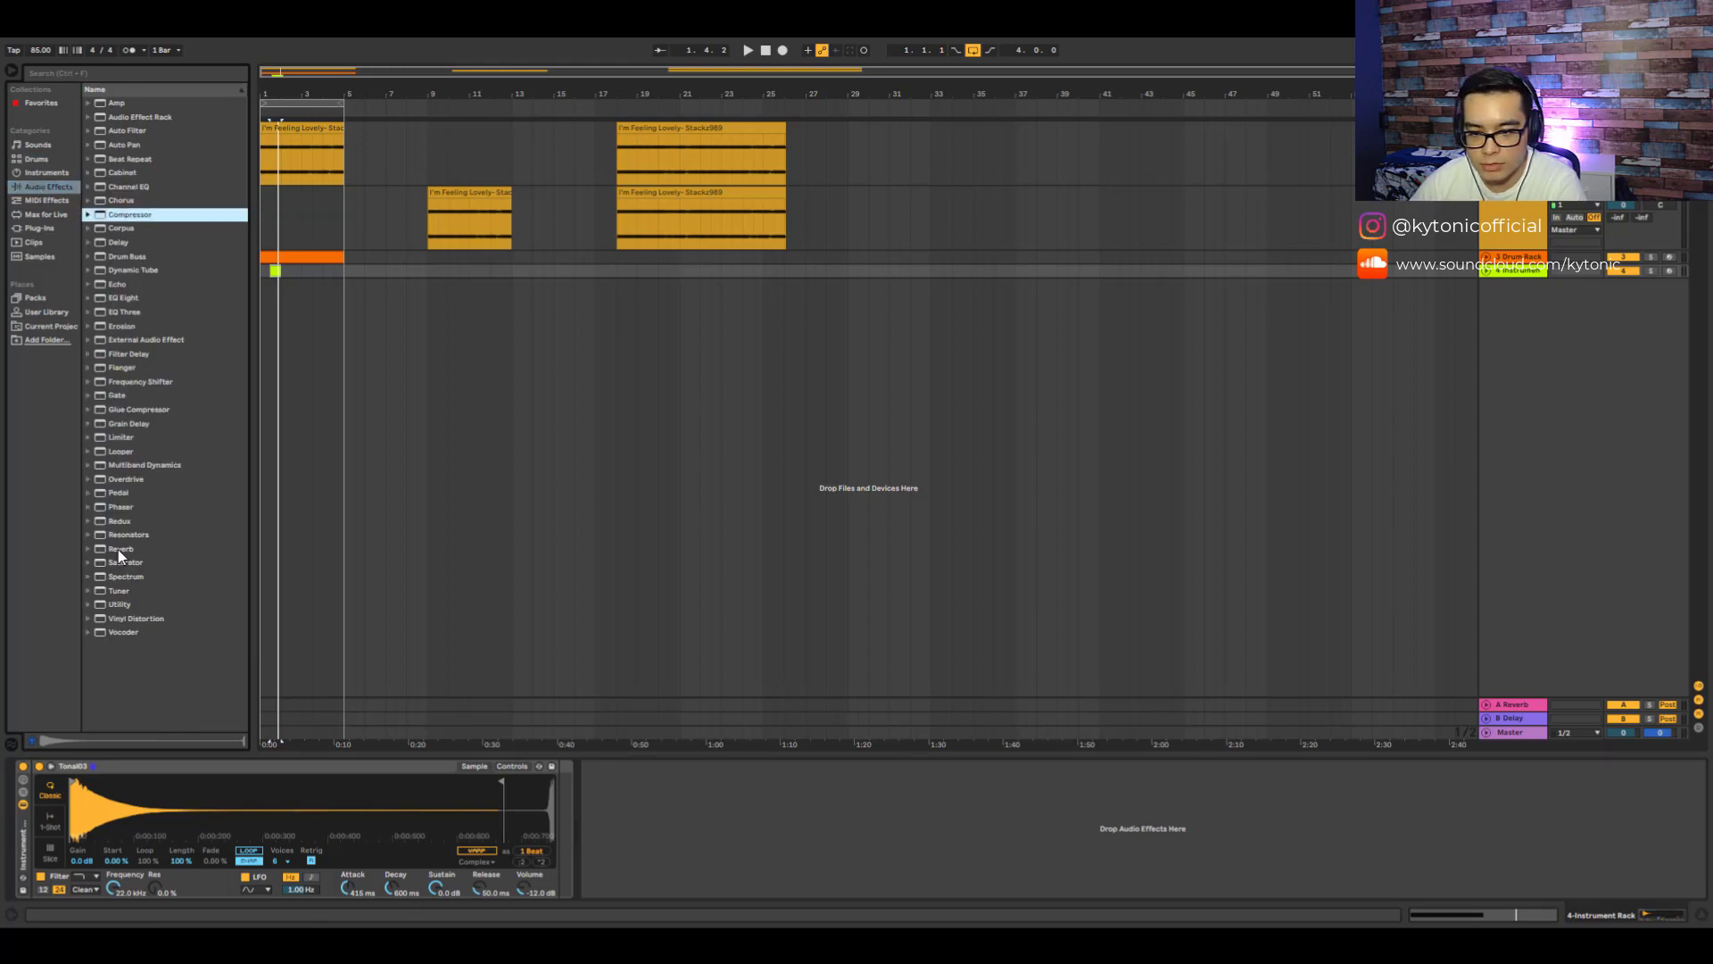
drag(117, 548, 683, 845)
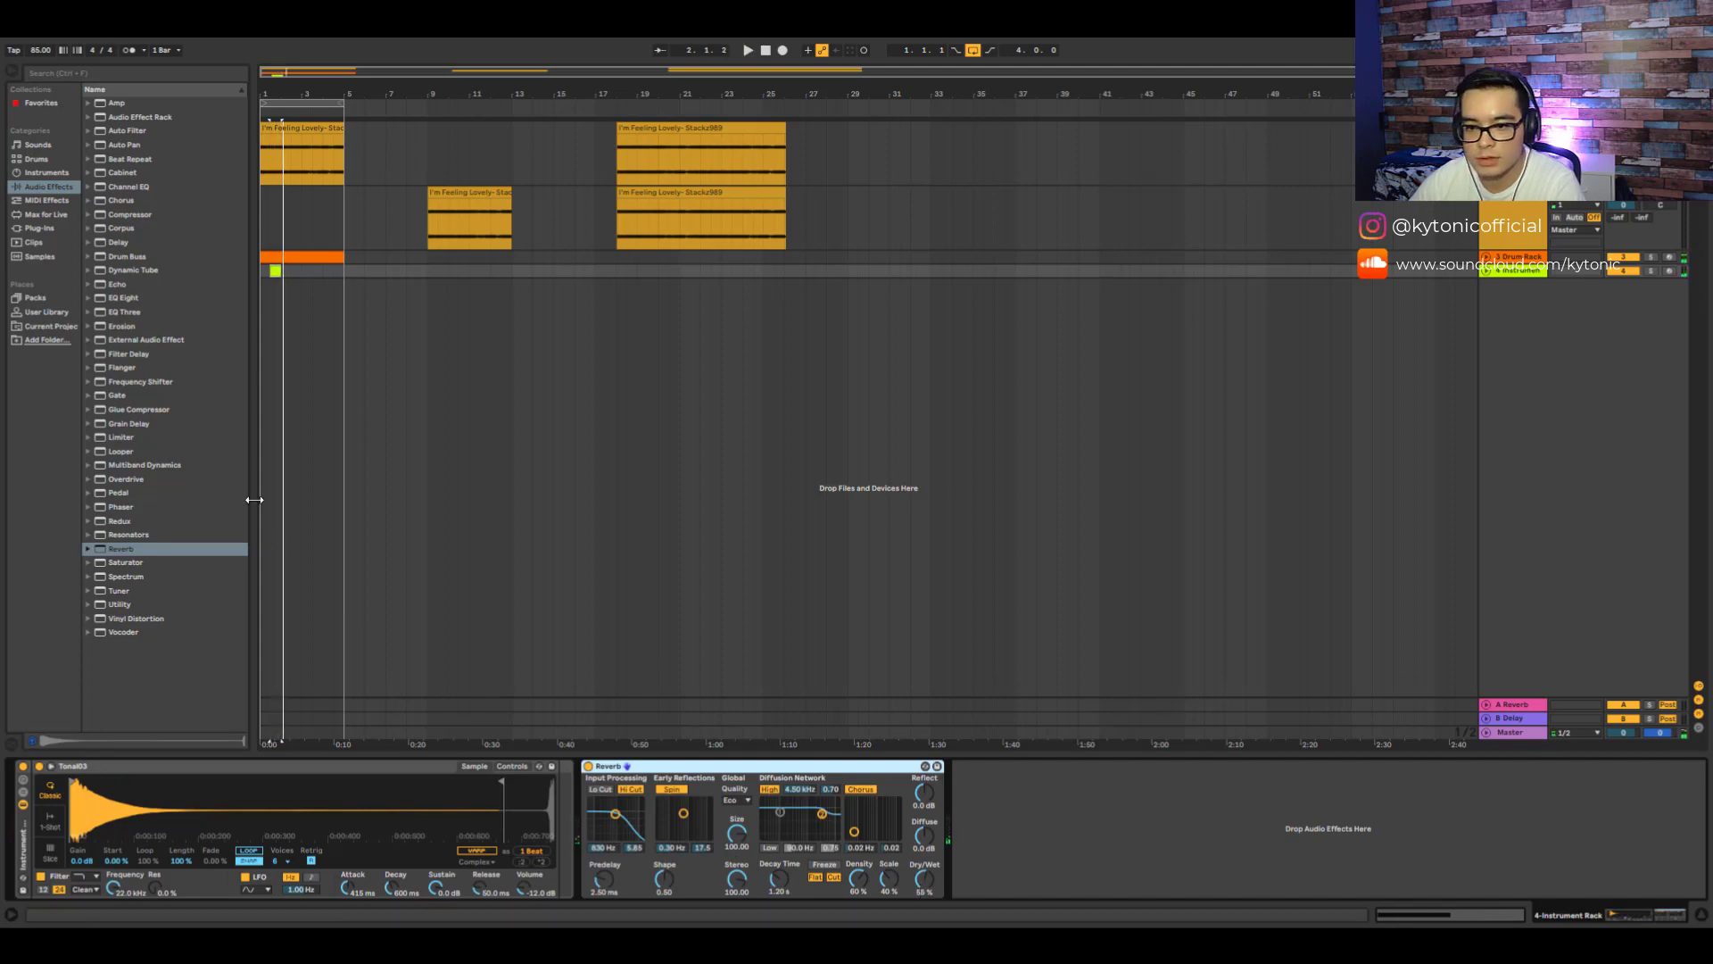
drag(122, 565, 965, 903)
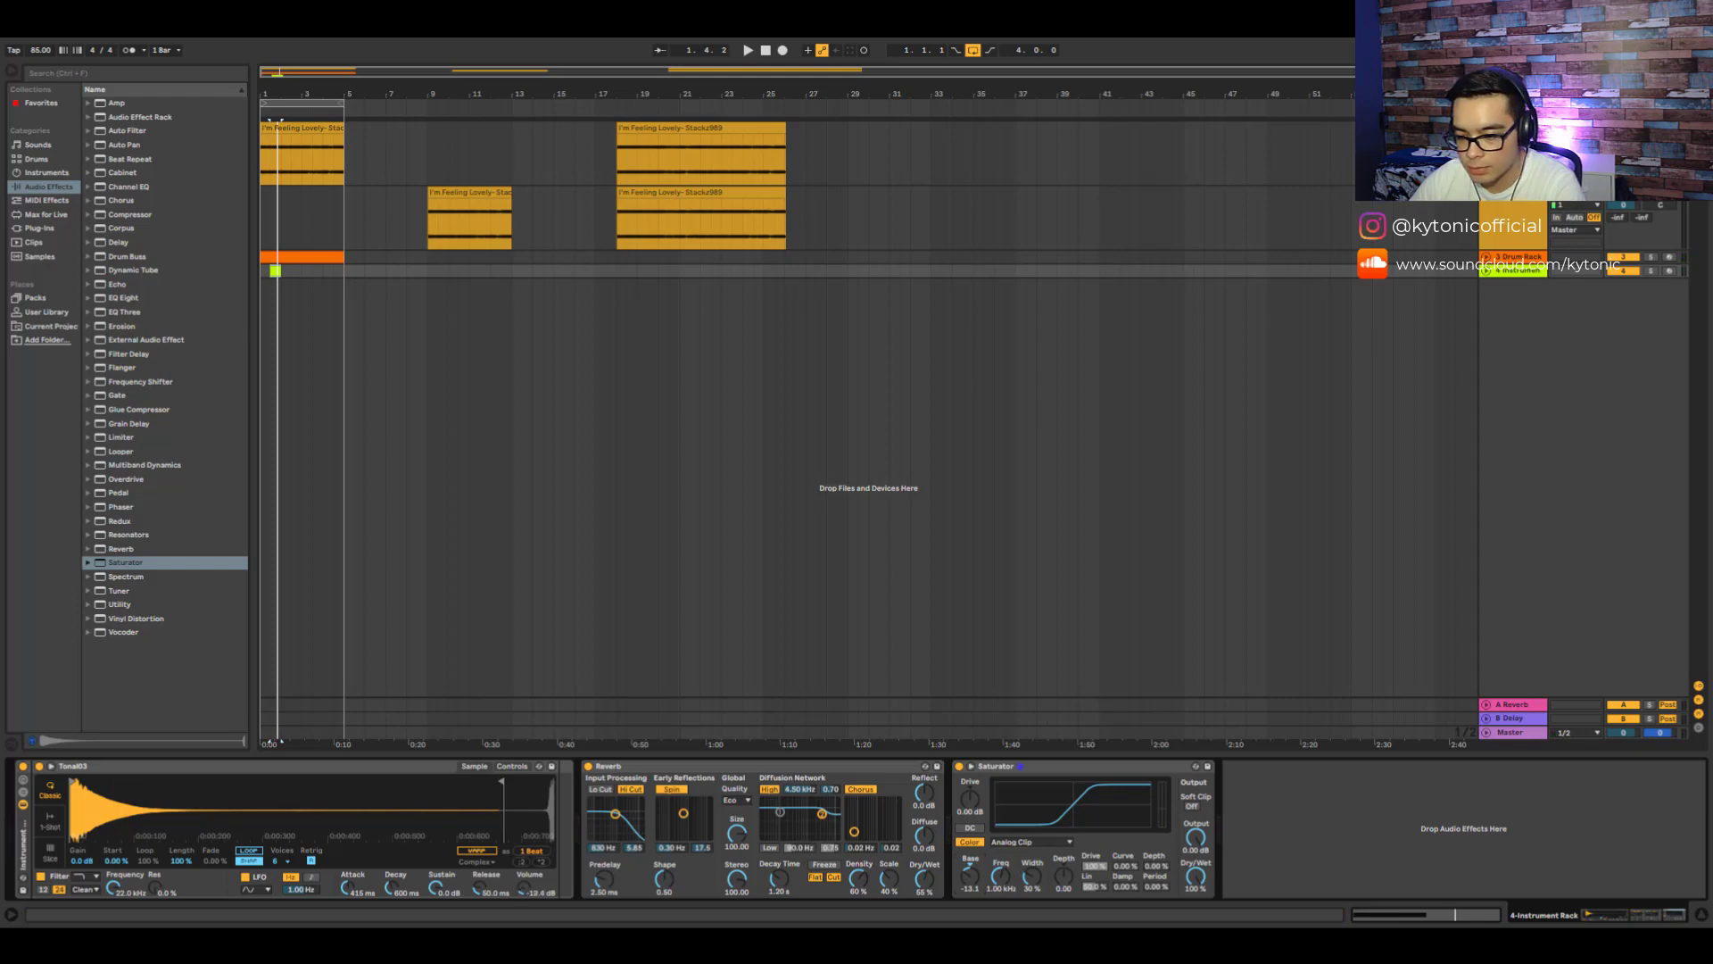
- Play the arrangement and slightly adjust the Simpler's volume
key(space)
key(space)
drag(519, 885, 520, 894)
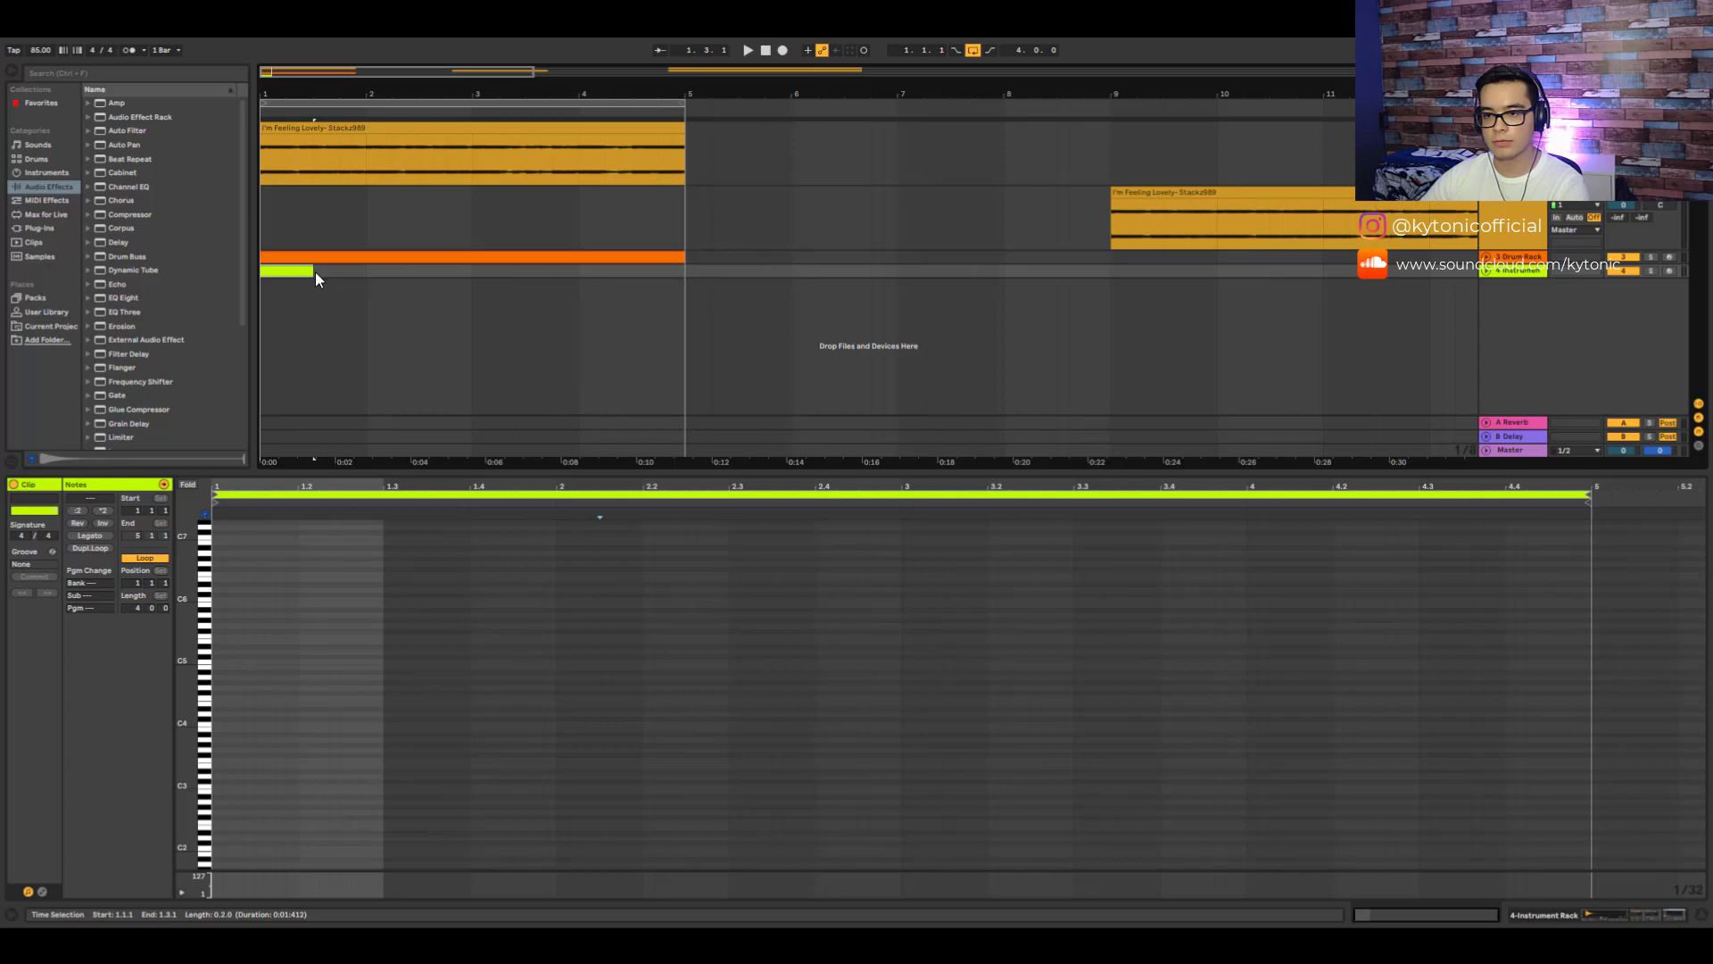
- Lengthen the Tone03 MIDI clip to four bars and play it
drag(314, 272, 681, 271)
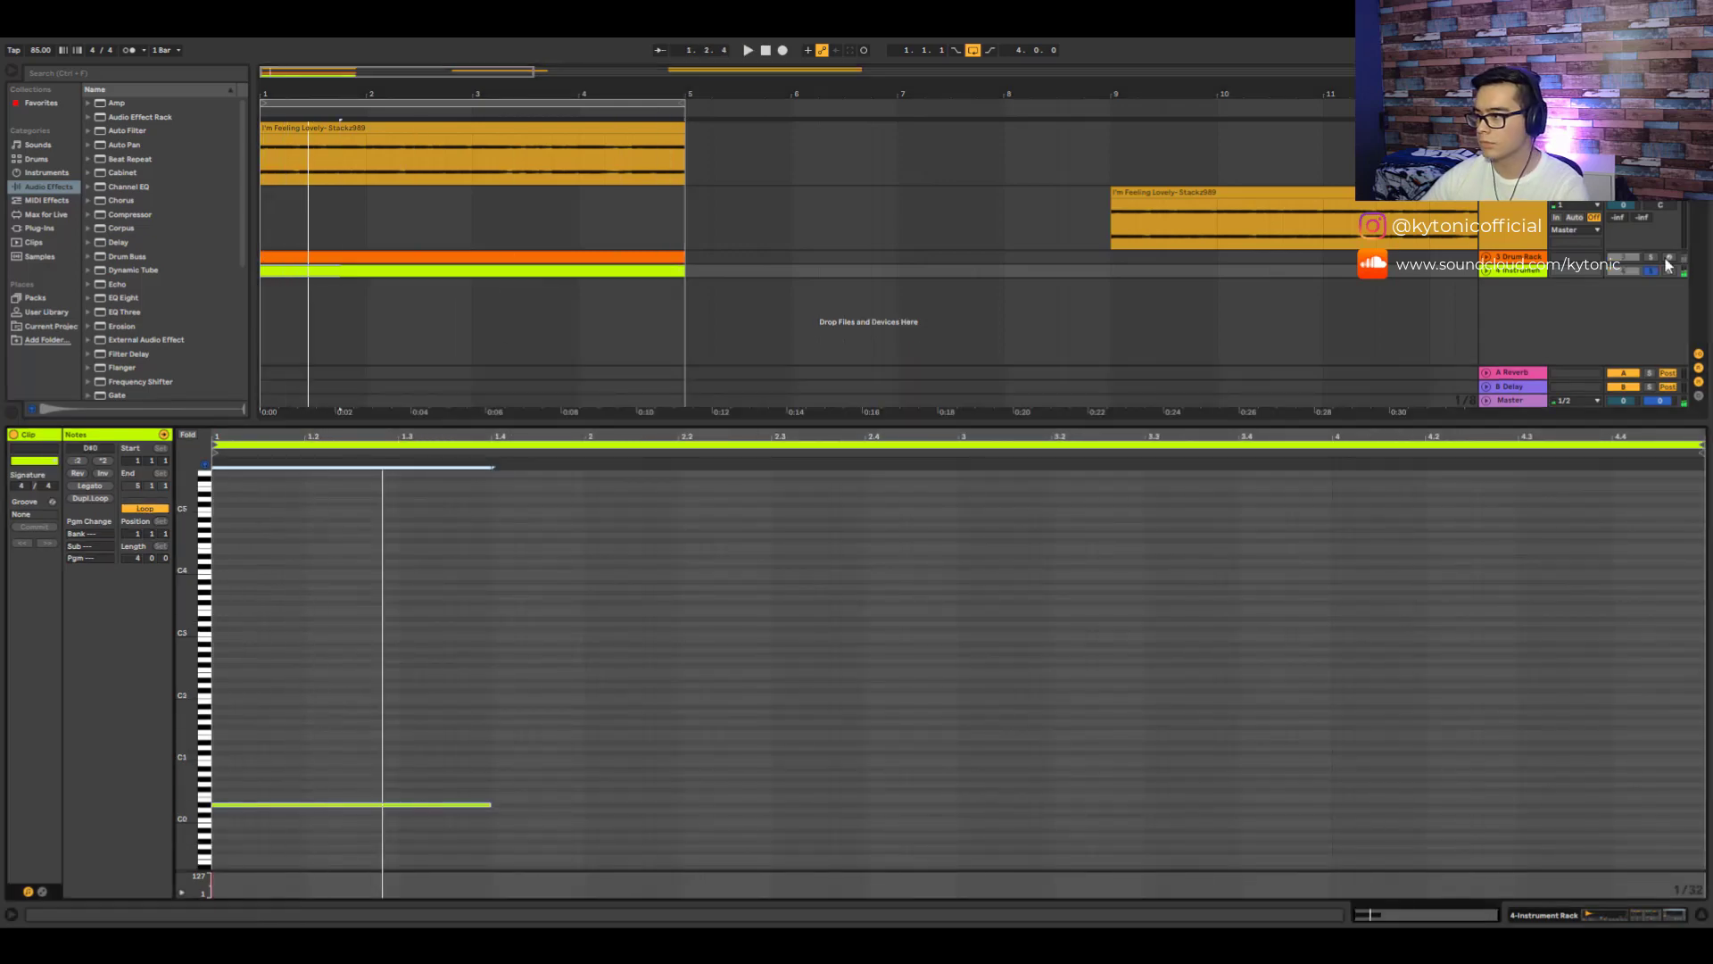
click(1651, 270)
key(space)
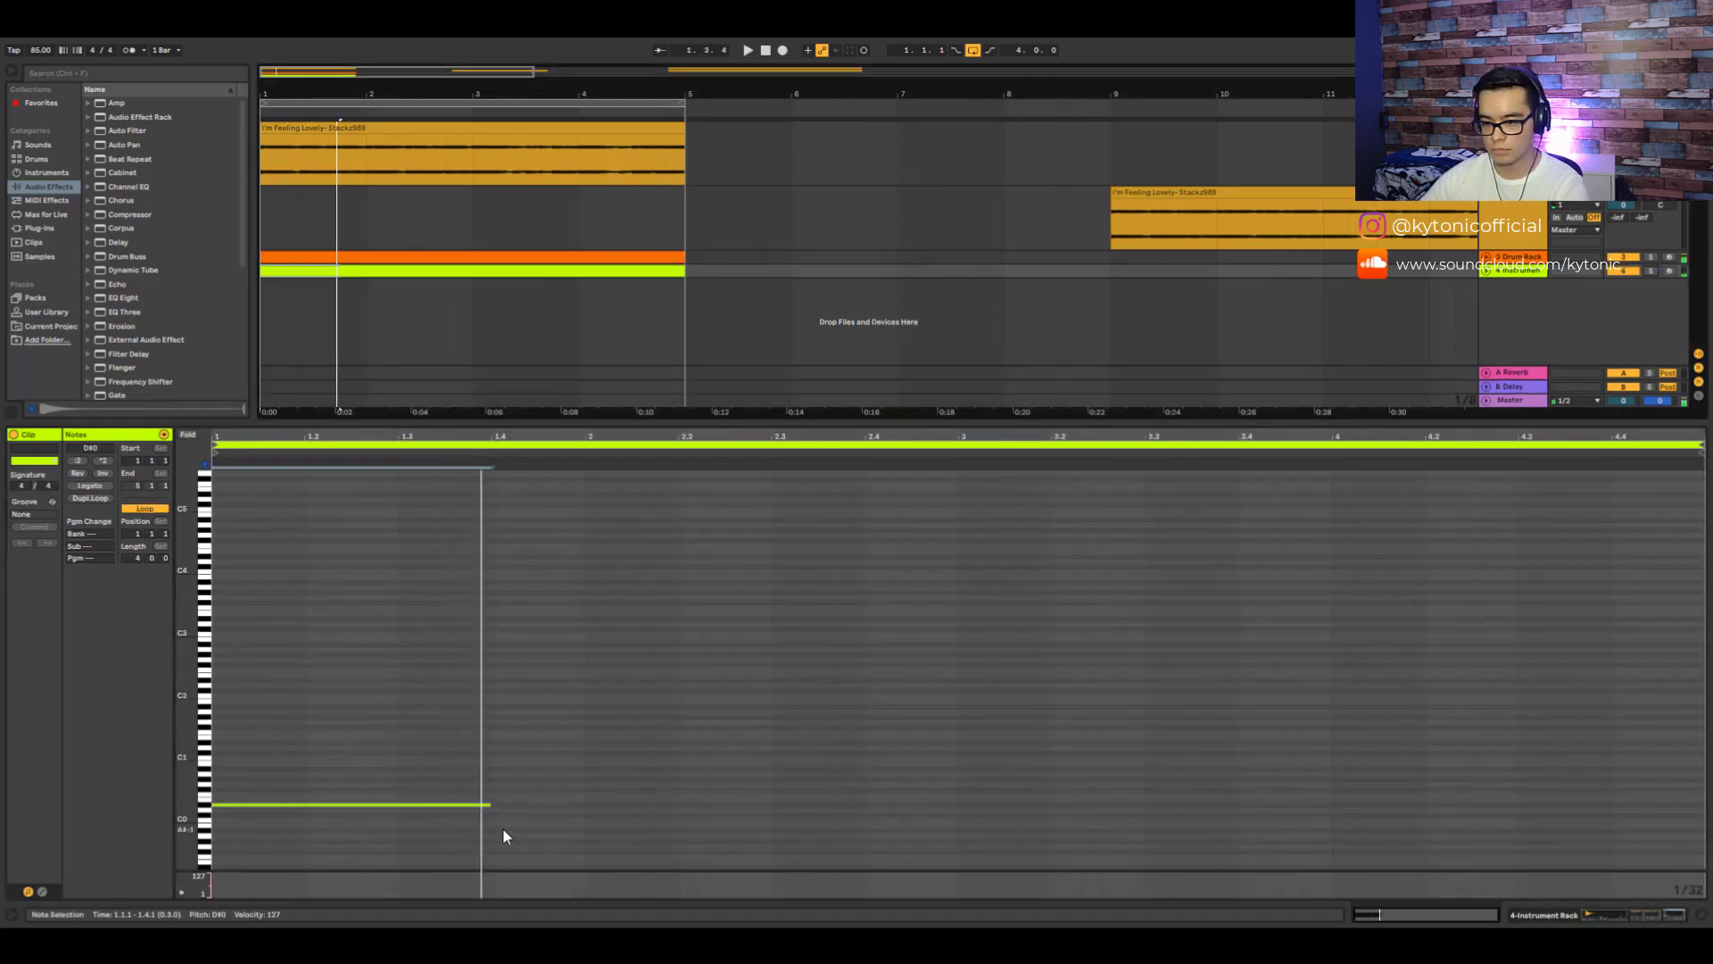
- Draw a second bass note in the Tone03 clip, lengthen it, and play the loop
scroll(501, 825, down, 1)
double_click(497, 776)
drag(501, 776, 585, 778)
key(space)
key(space)
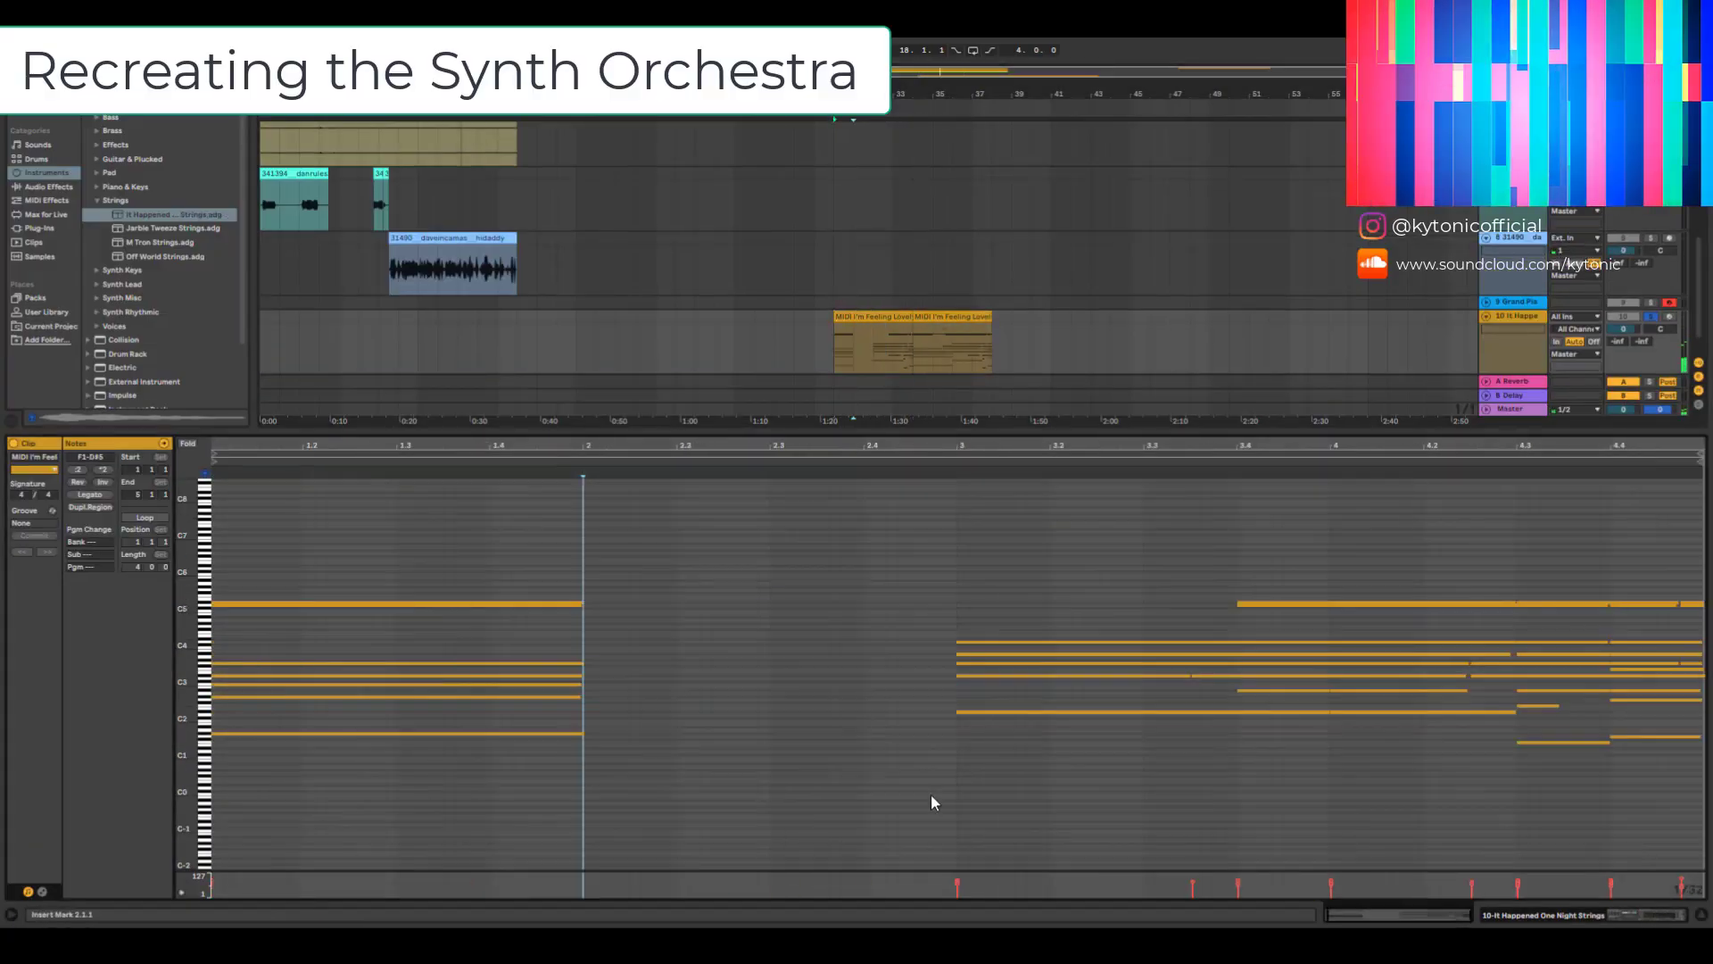
- Adjust the M Tron Strings macros: lower Overtone, set Release to 0 ms, and reduce Volume and Reverb
drag(1335, 474, 419, 464)
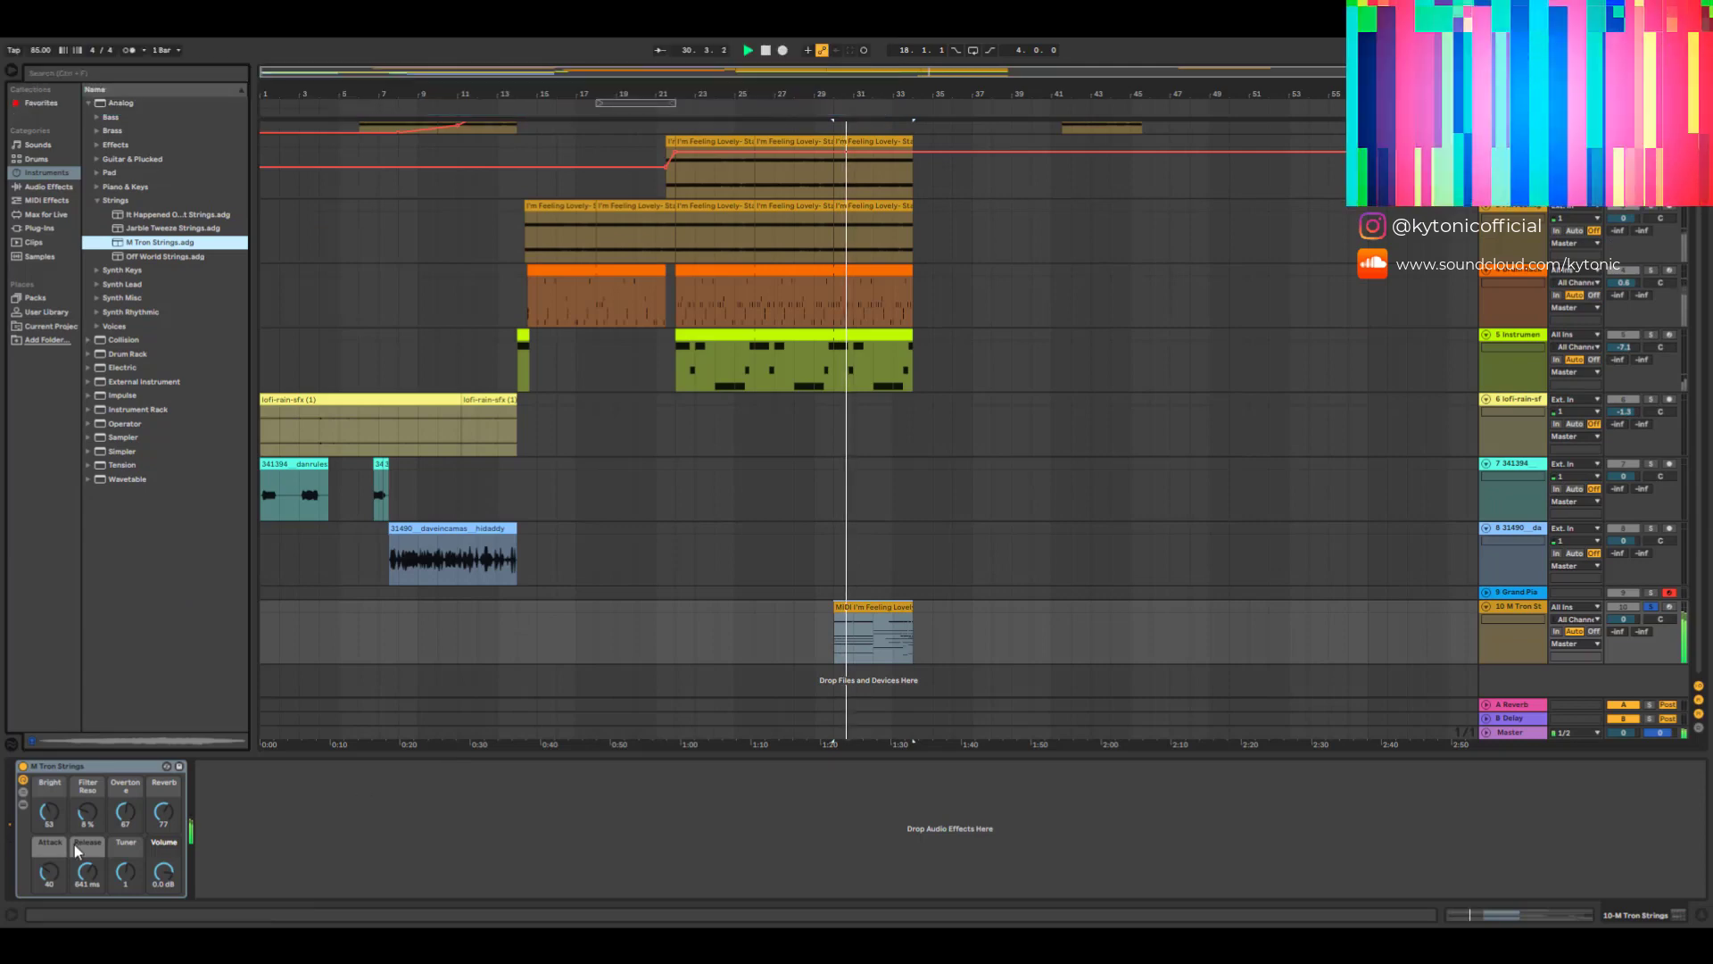
drag(127, 815, 88, 805)
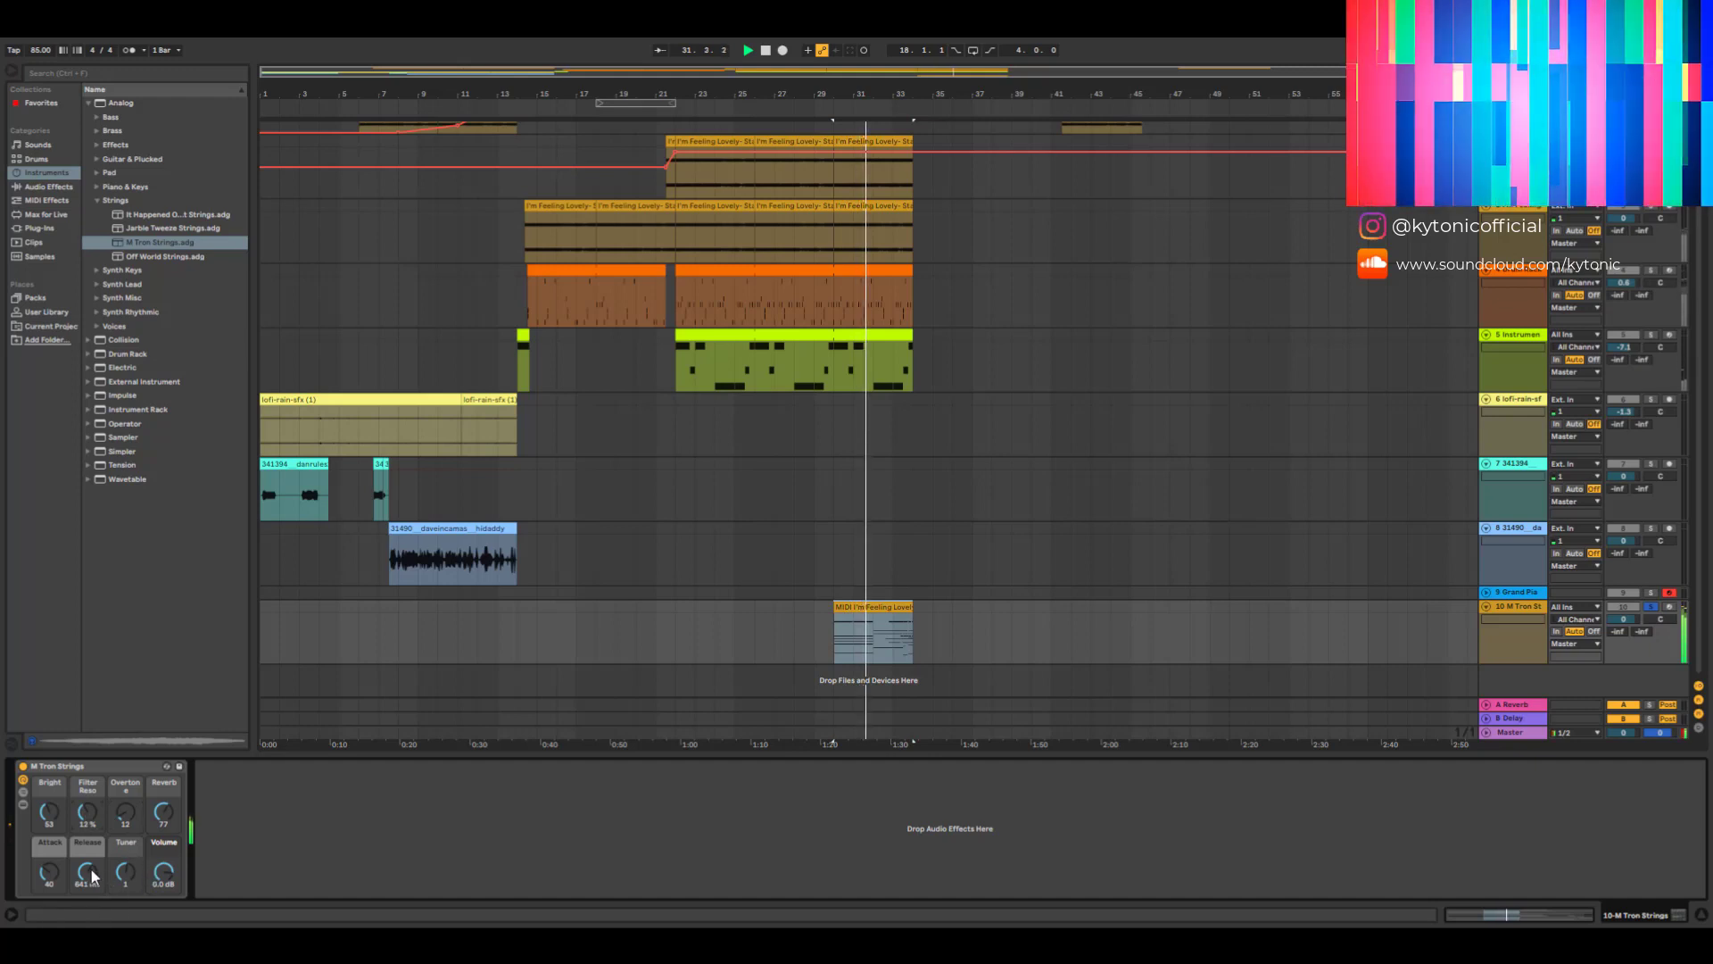
drag(88, 872, 87, 933)
drag(166, 874, 166, 896)
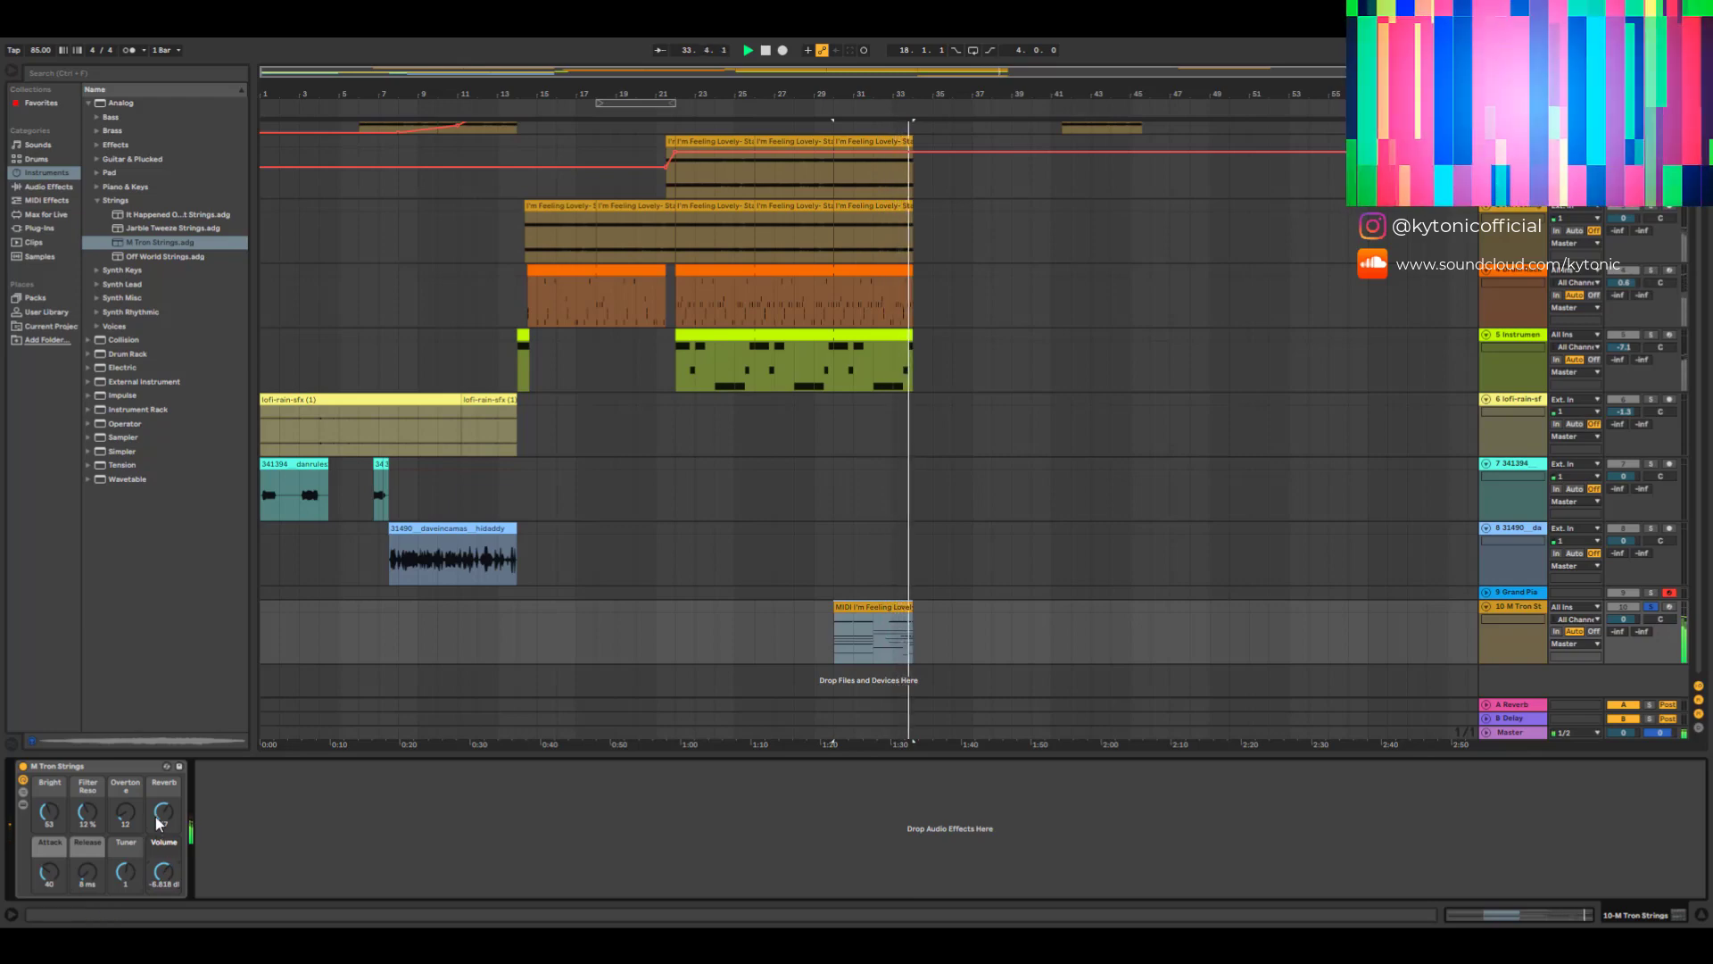
drag(162, 815, 162, 832)
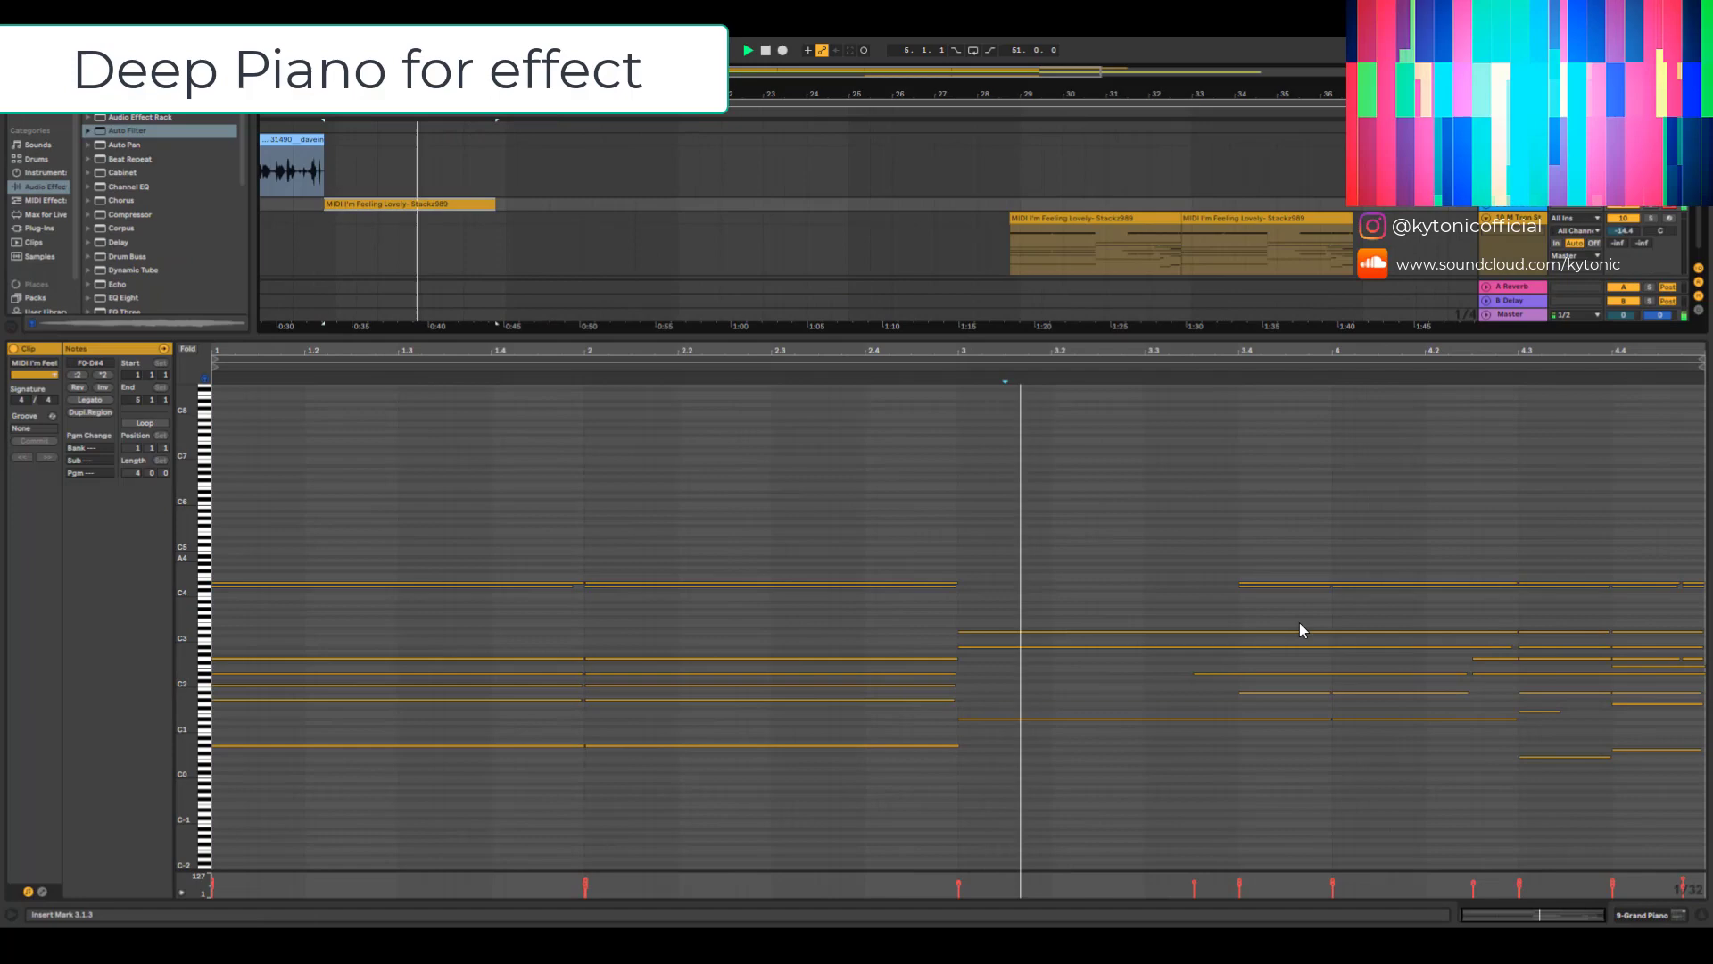
- Open the Grand Piano MIDI clip and trim the clip's start in the arrangement
click(1302, 586)
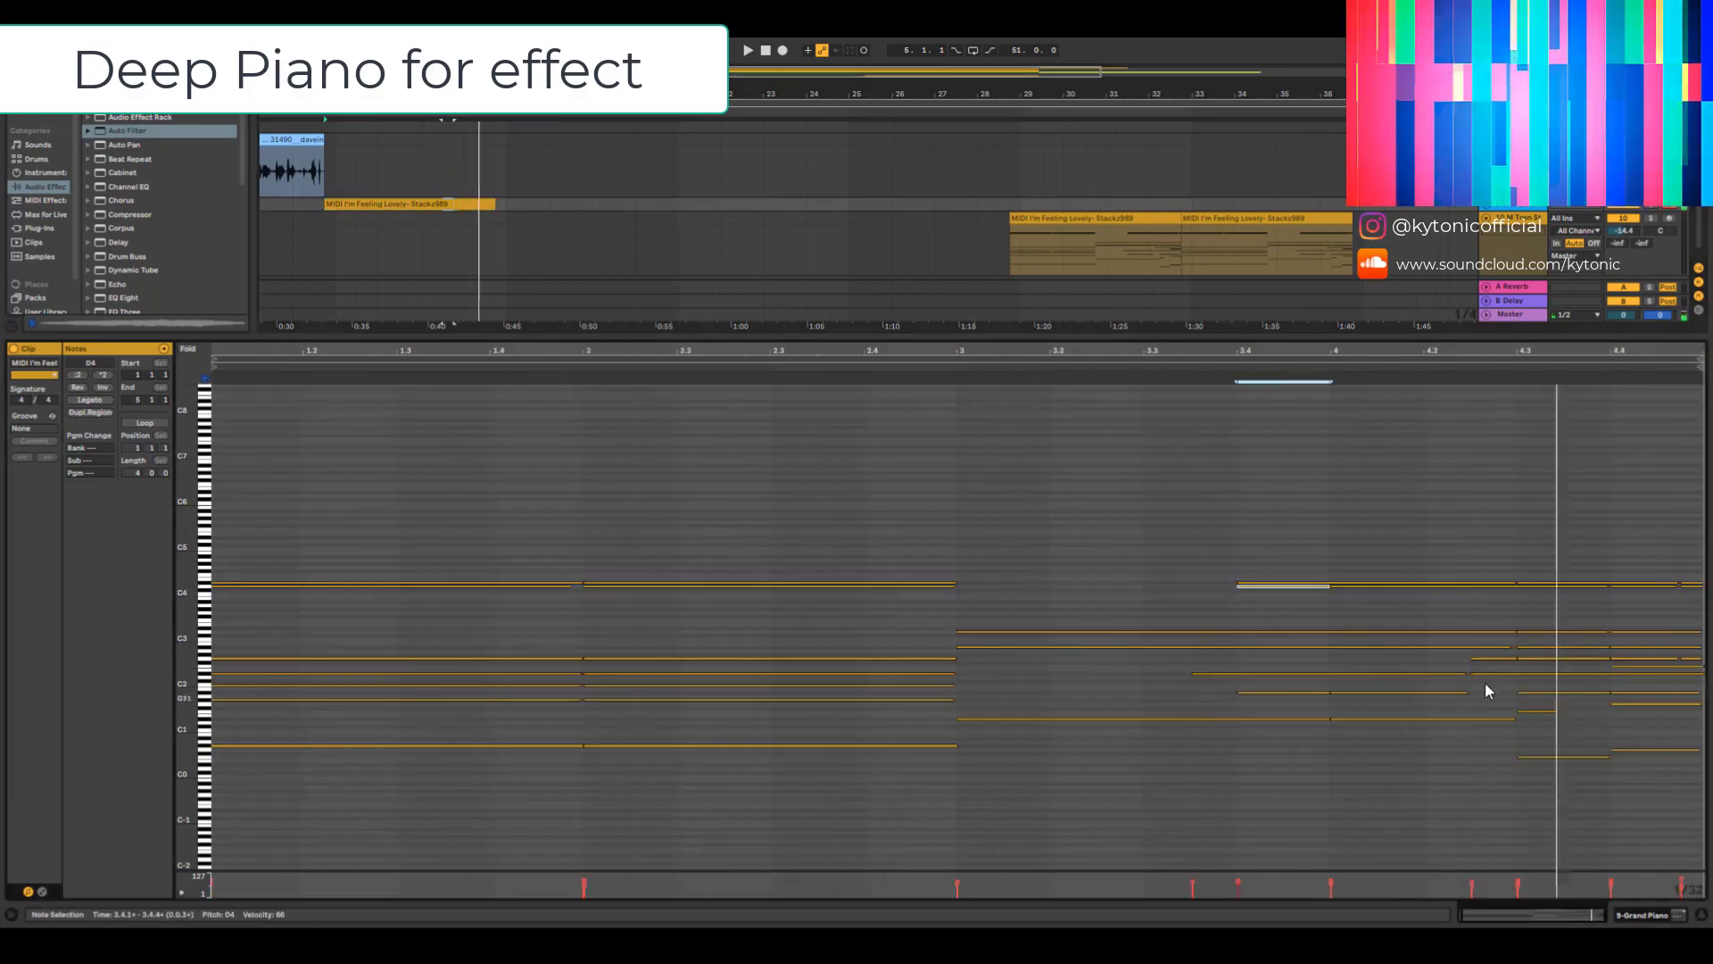
click(1521, 674)
drag(1557, 711, 1609, 712)
click(282, 120)
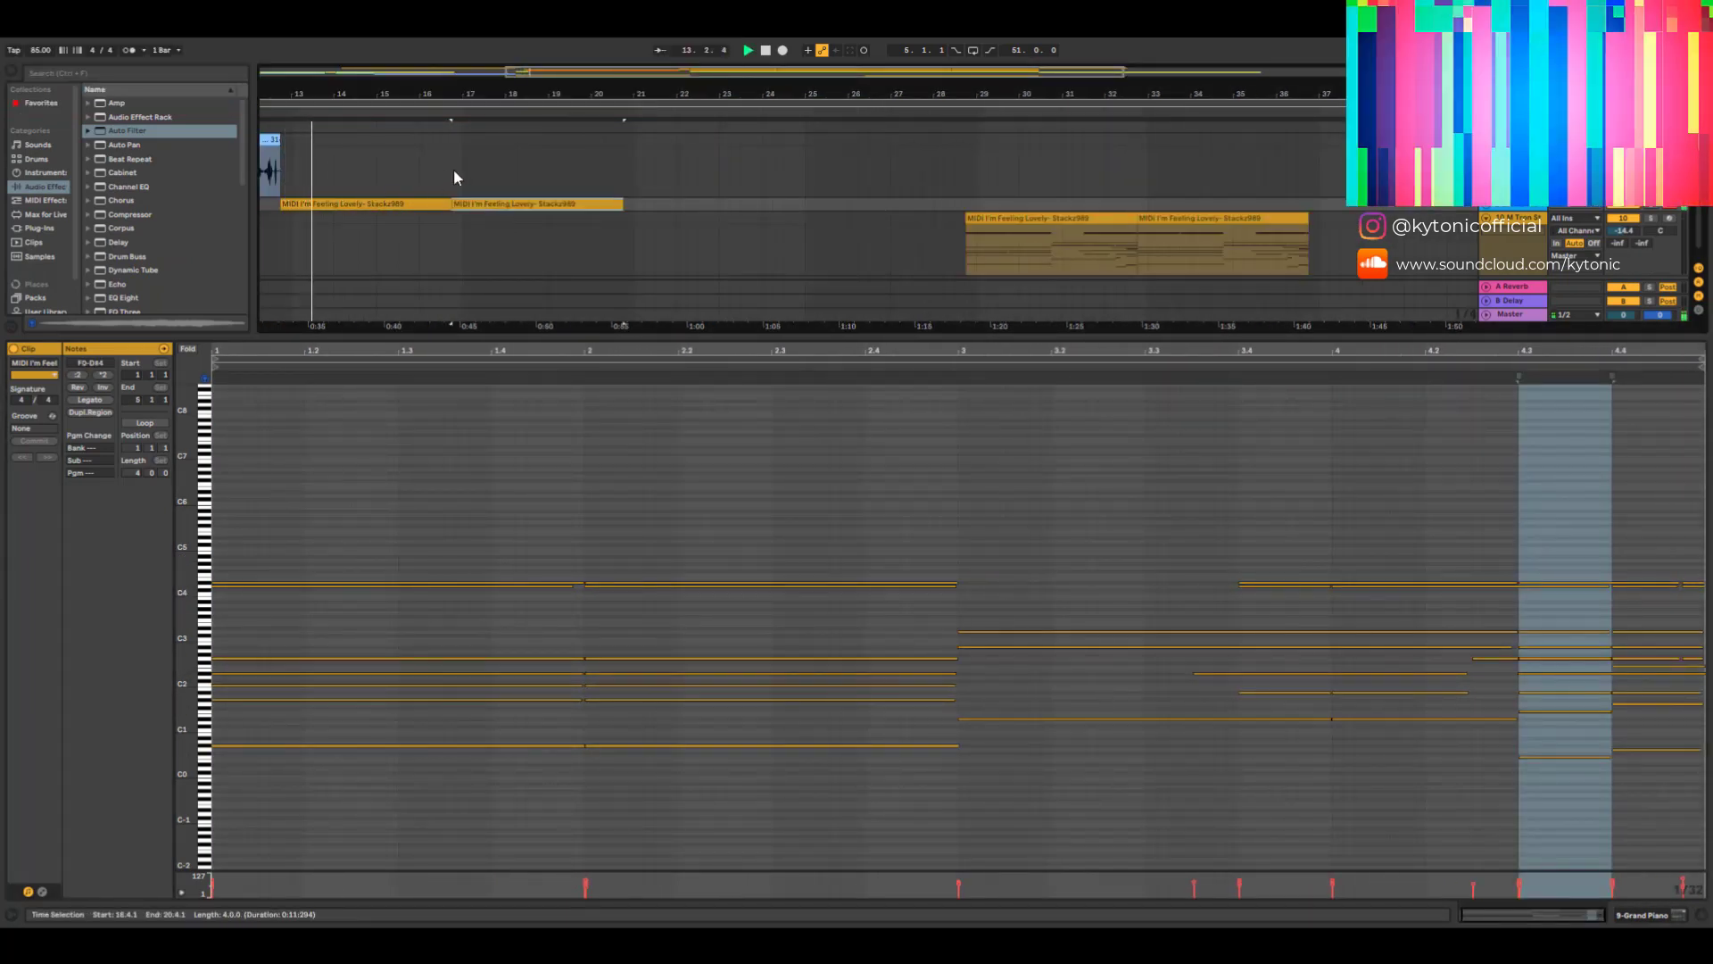
scroll(278, 216, up, 3)
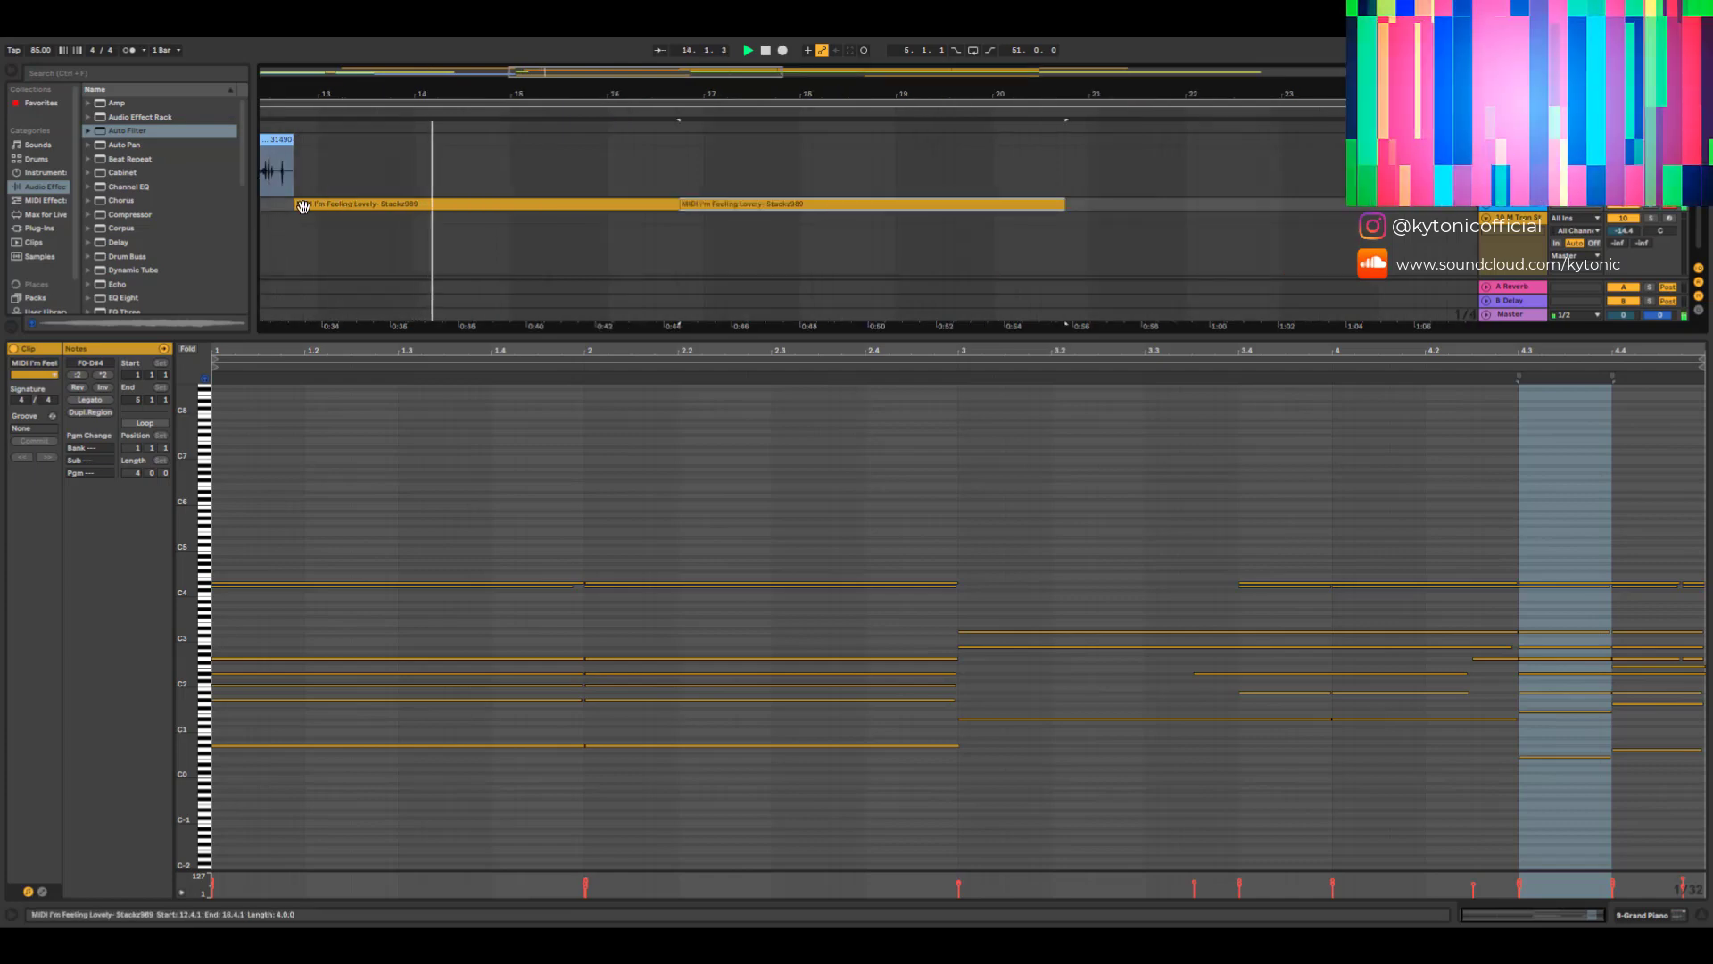
drag(295, 205, 317, 196)
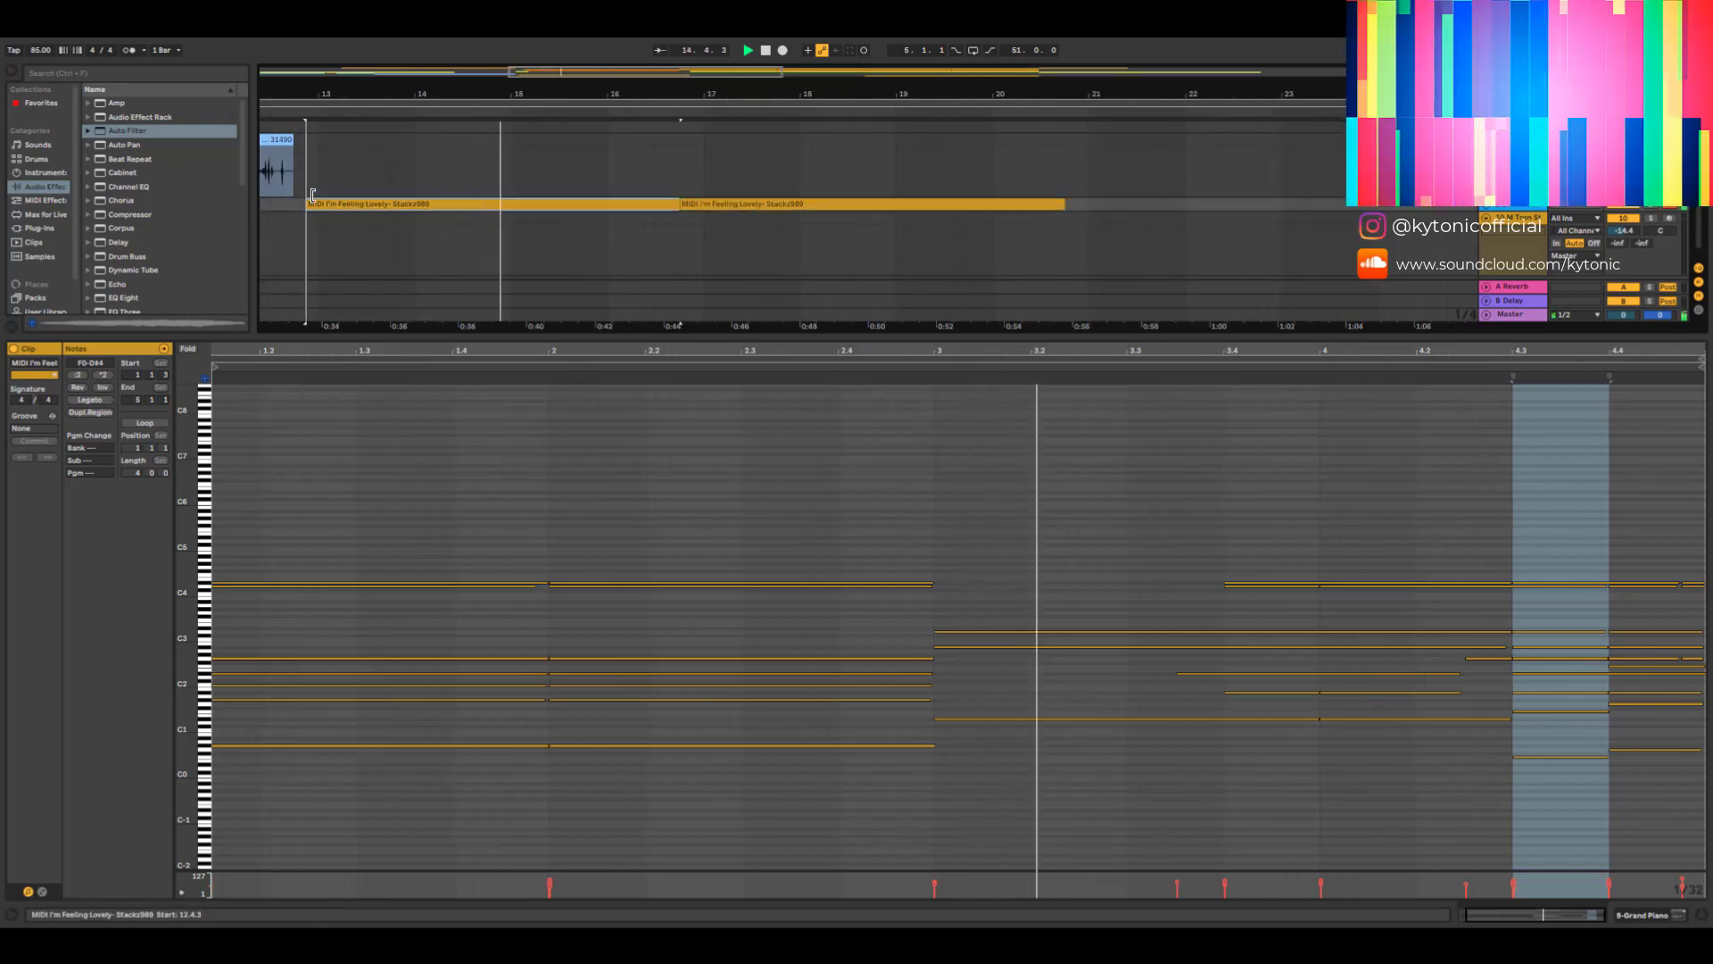
double_click(1514, 206)
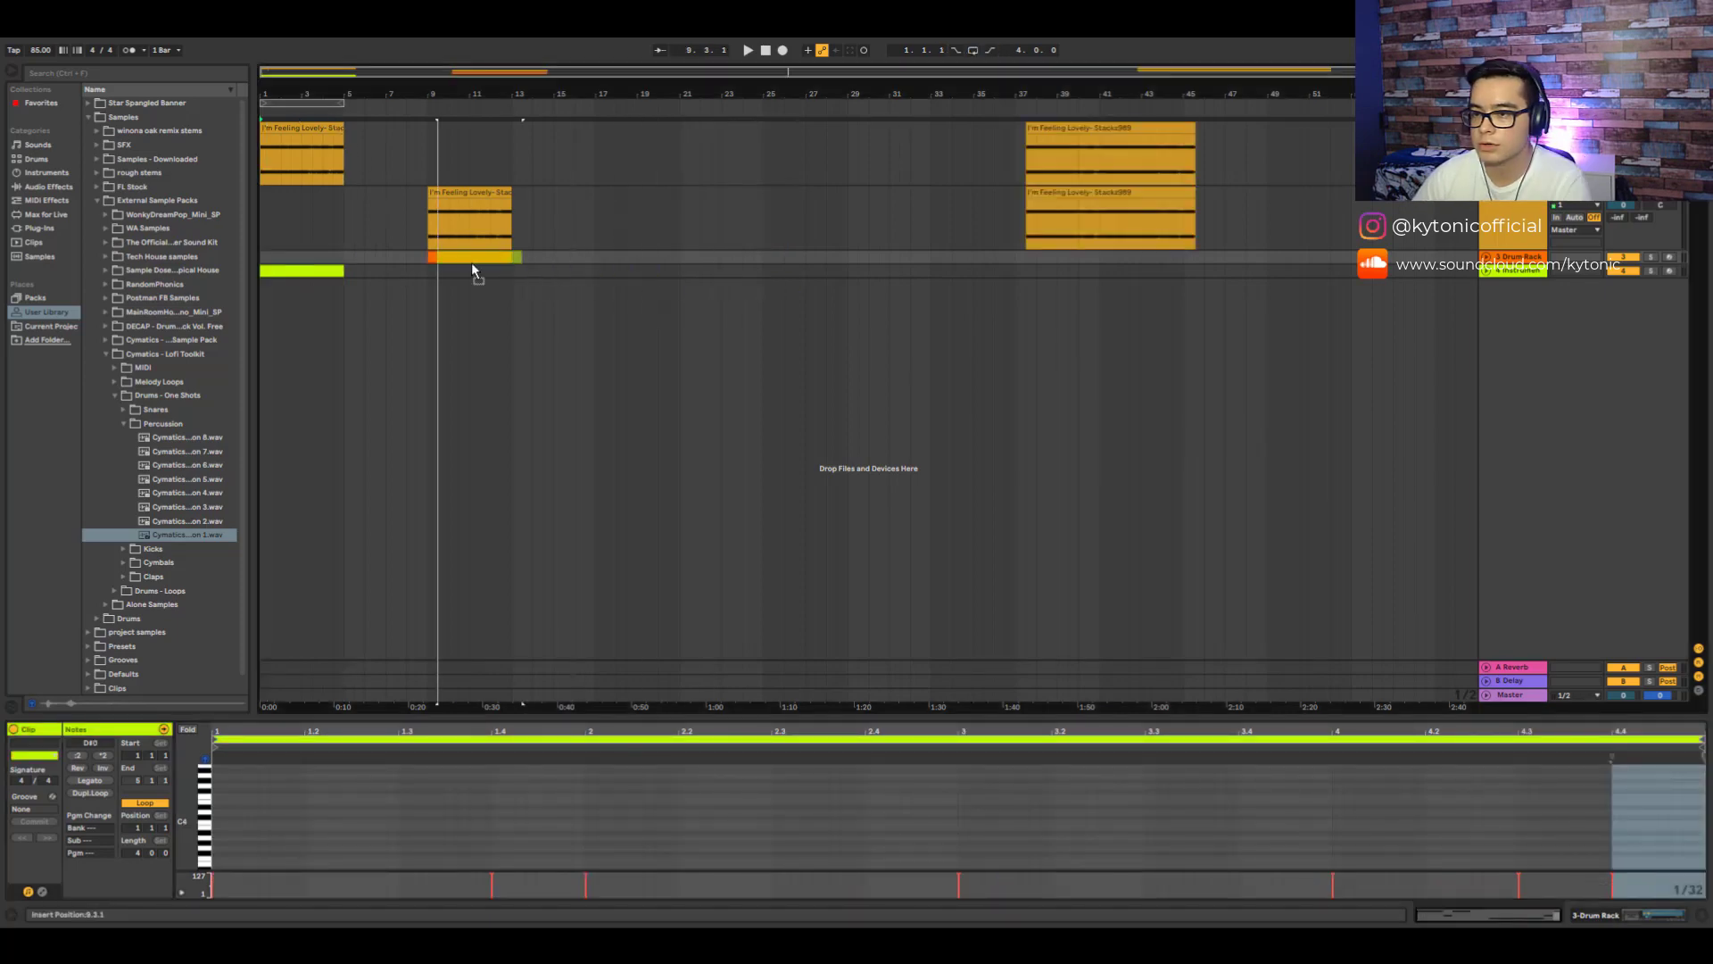
- Move the Tone03 instrument clip to bar 17 and add the lofi-rain-sfx (1) sample as a new audio track
drag(471, 262, 630, 276)
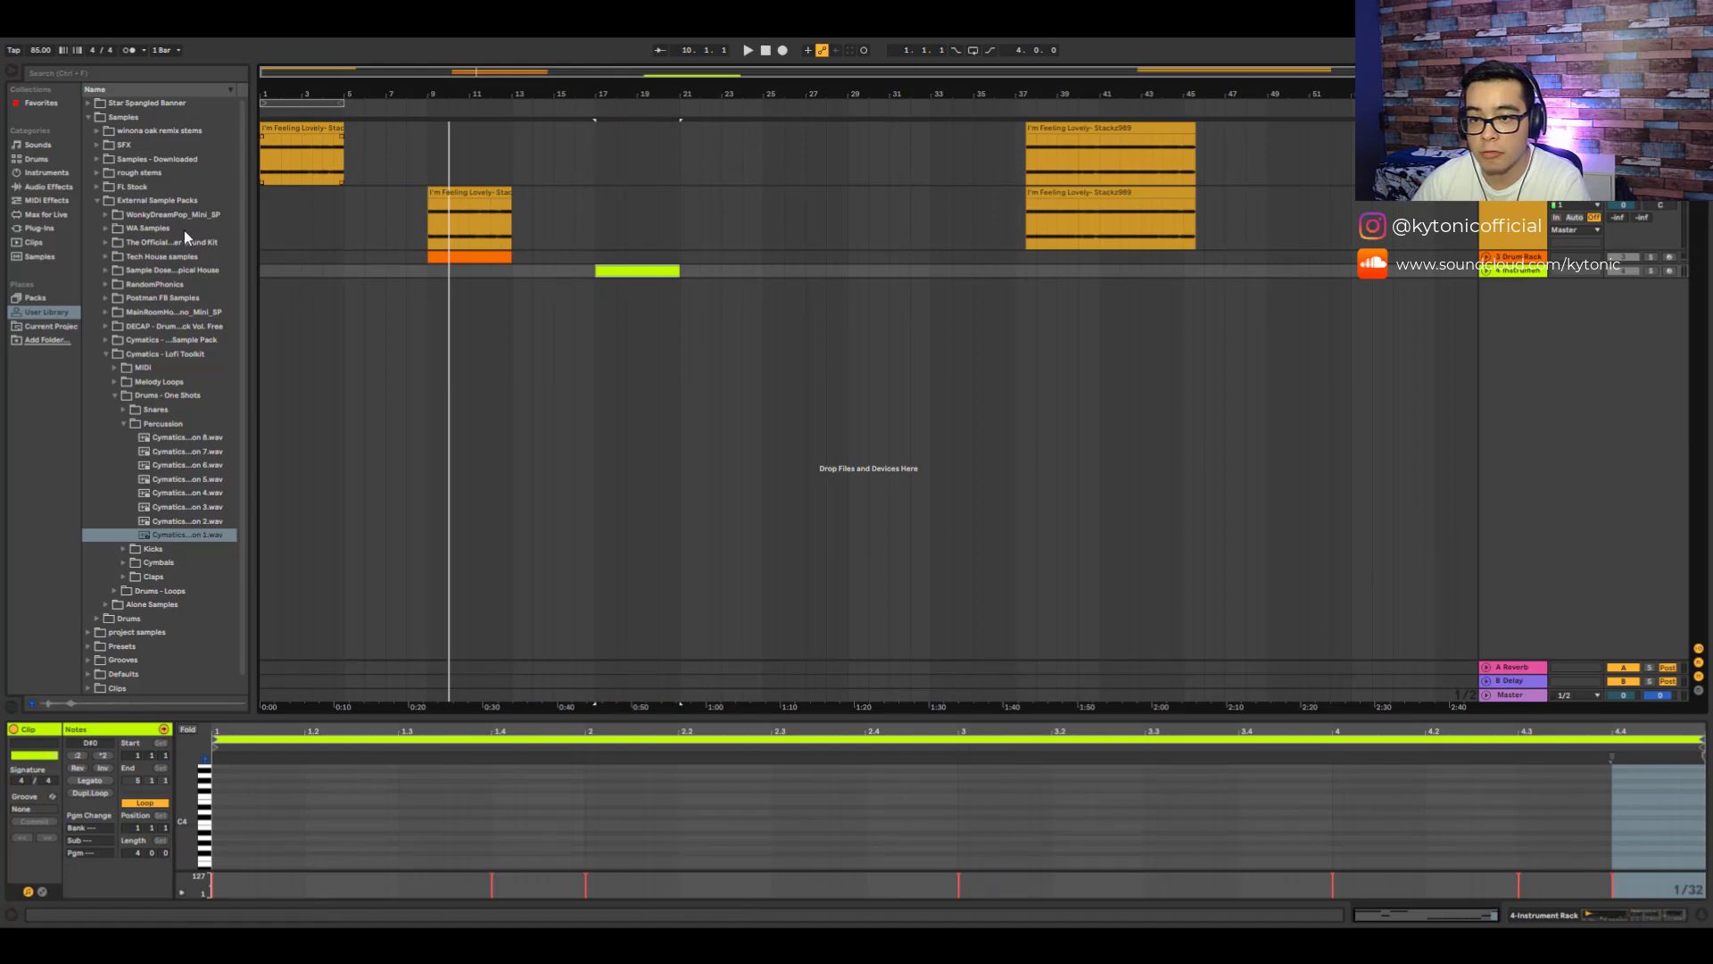
click(105, 354)
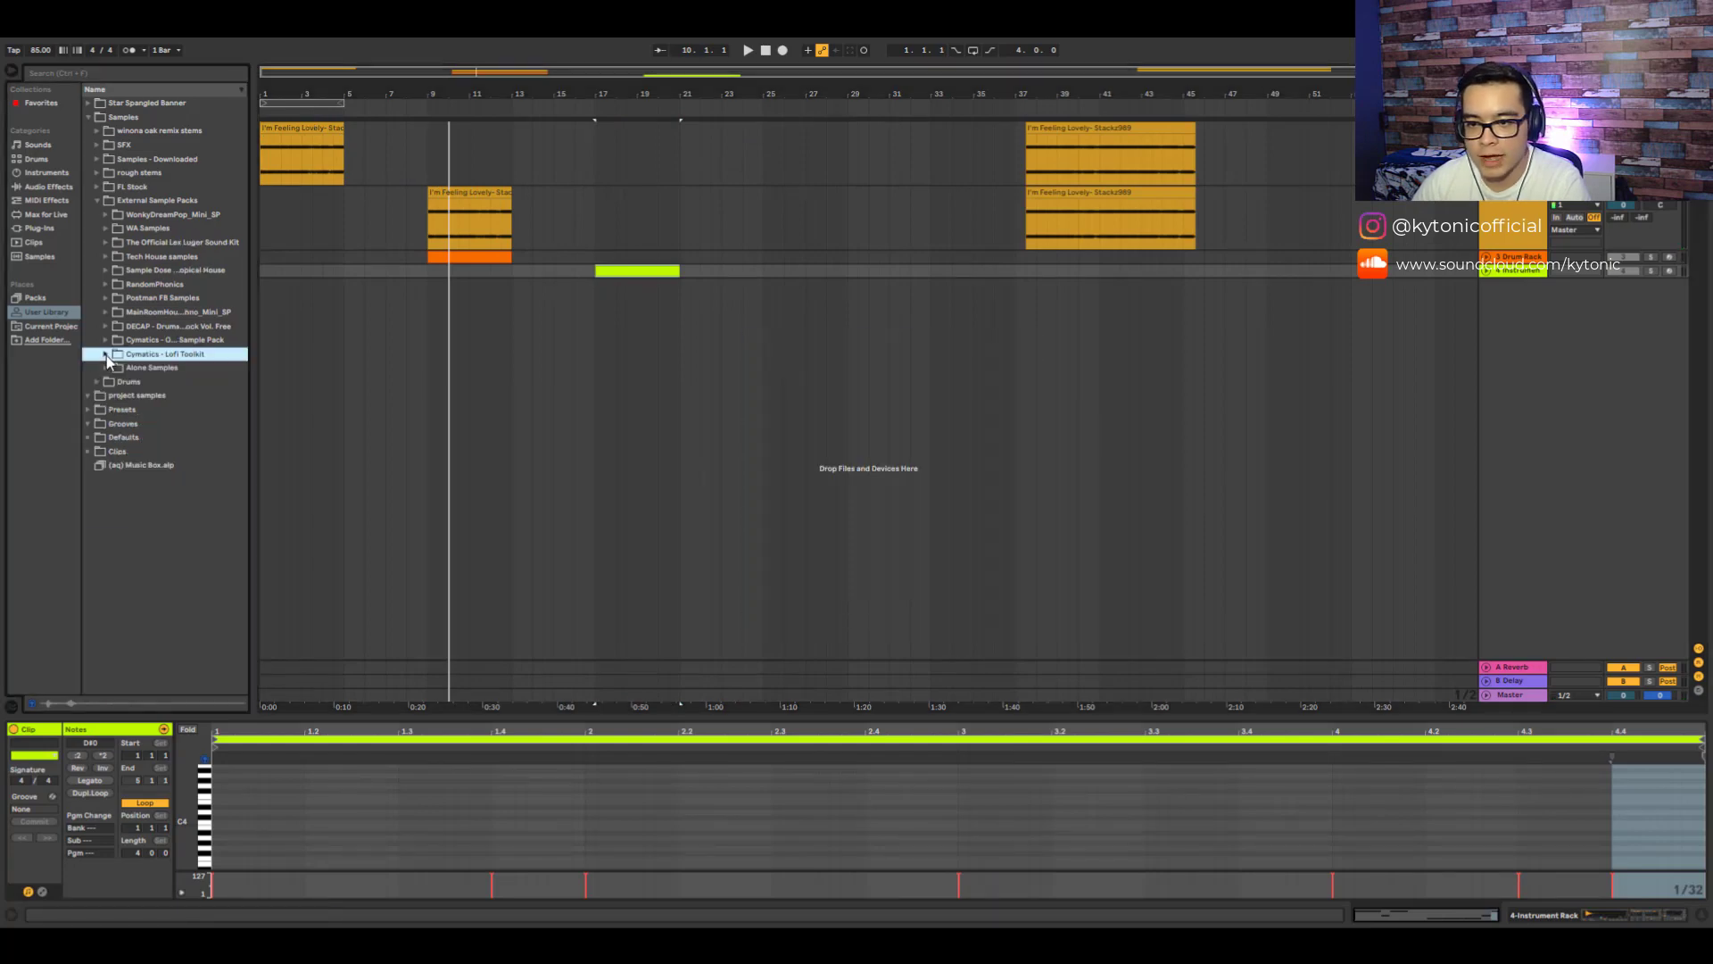
click(97, 201)
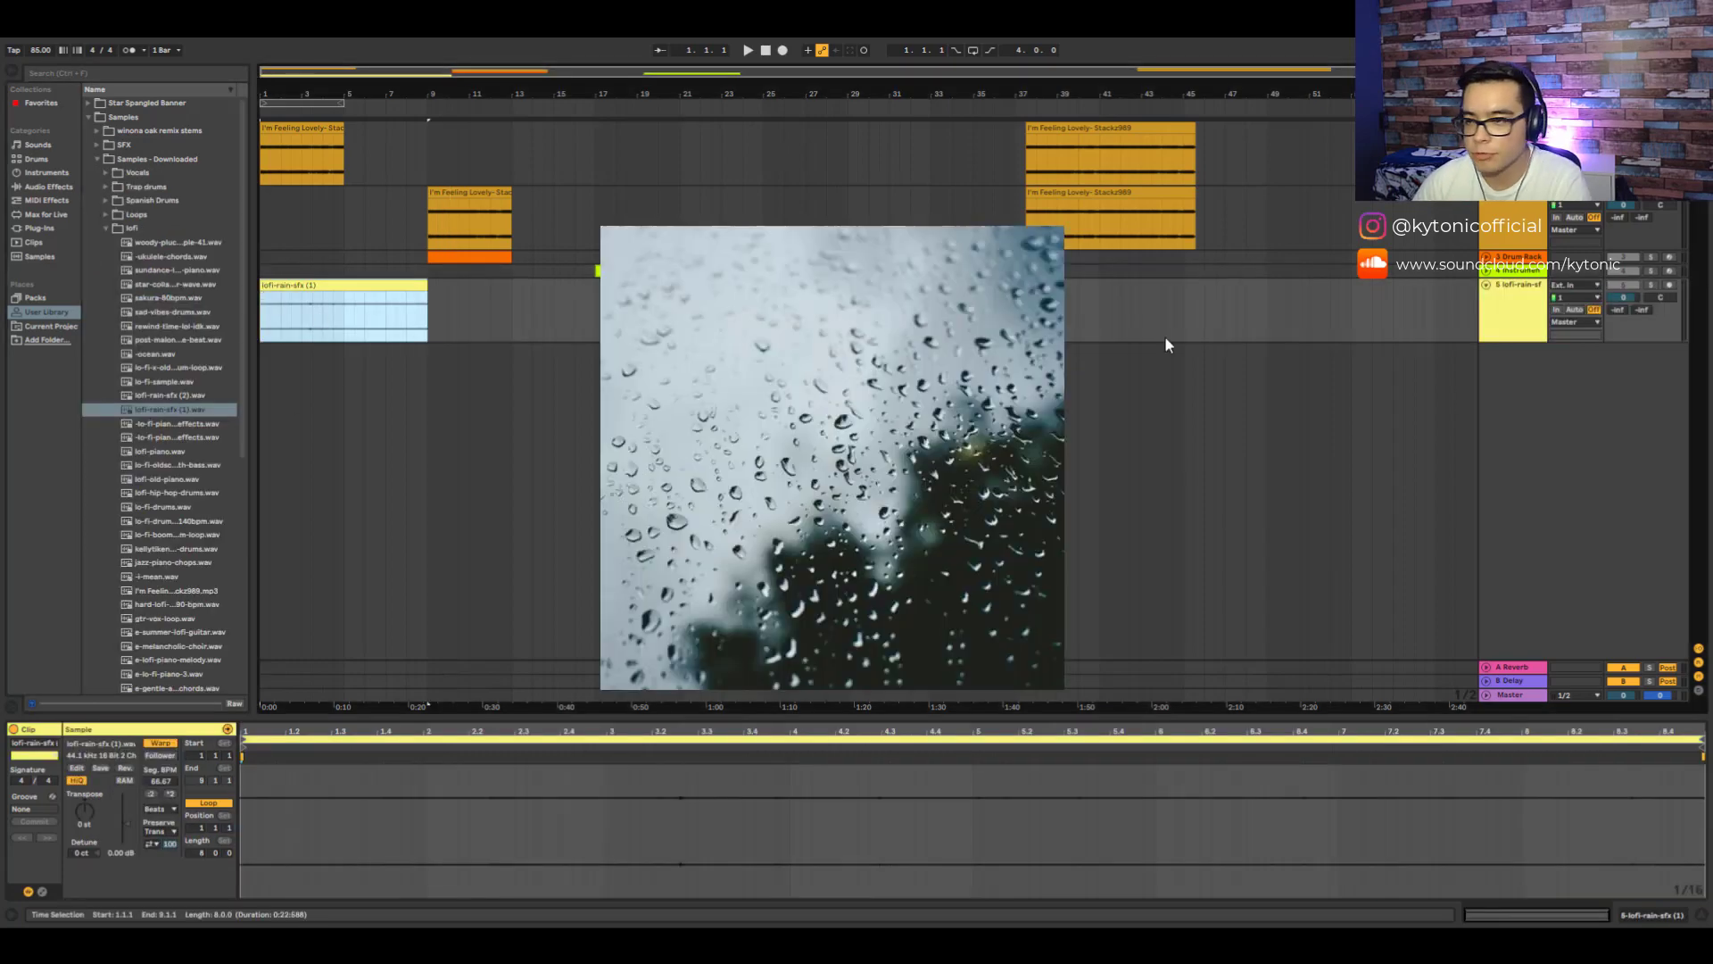
- Apply EQ Eight to the lofi-rain-sfx track with a low-cut band and raise its cutoff frequency
click(1514, 313)
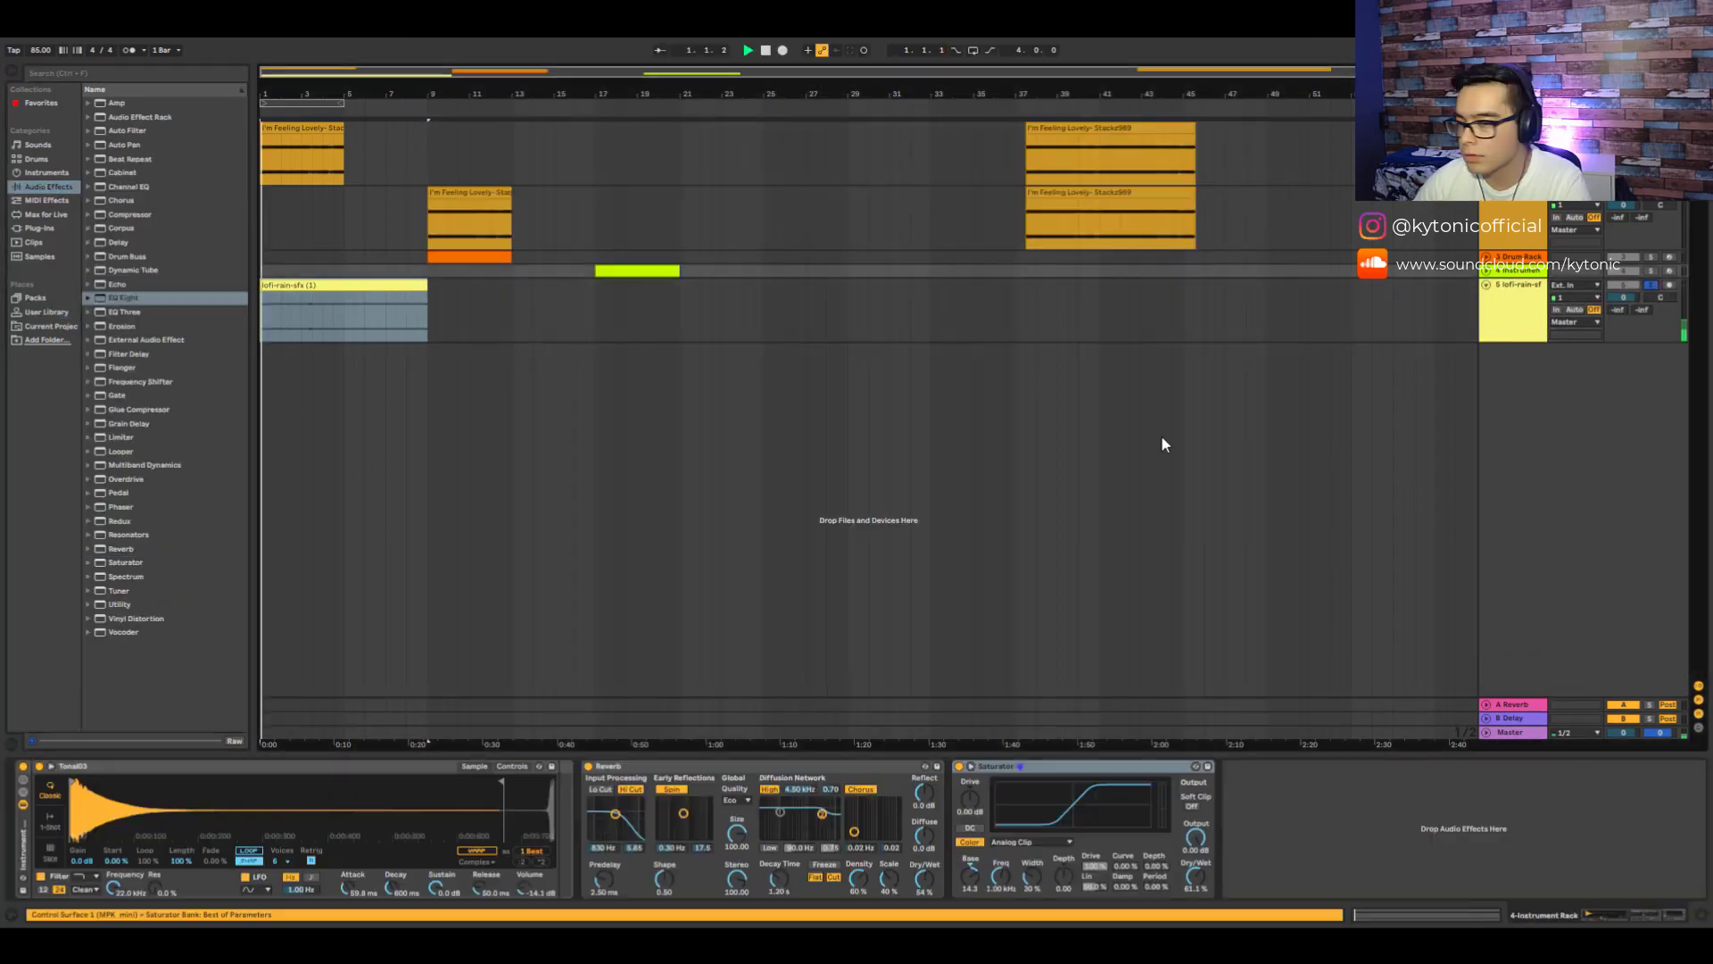
click(1511, 319)
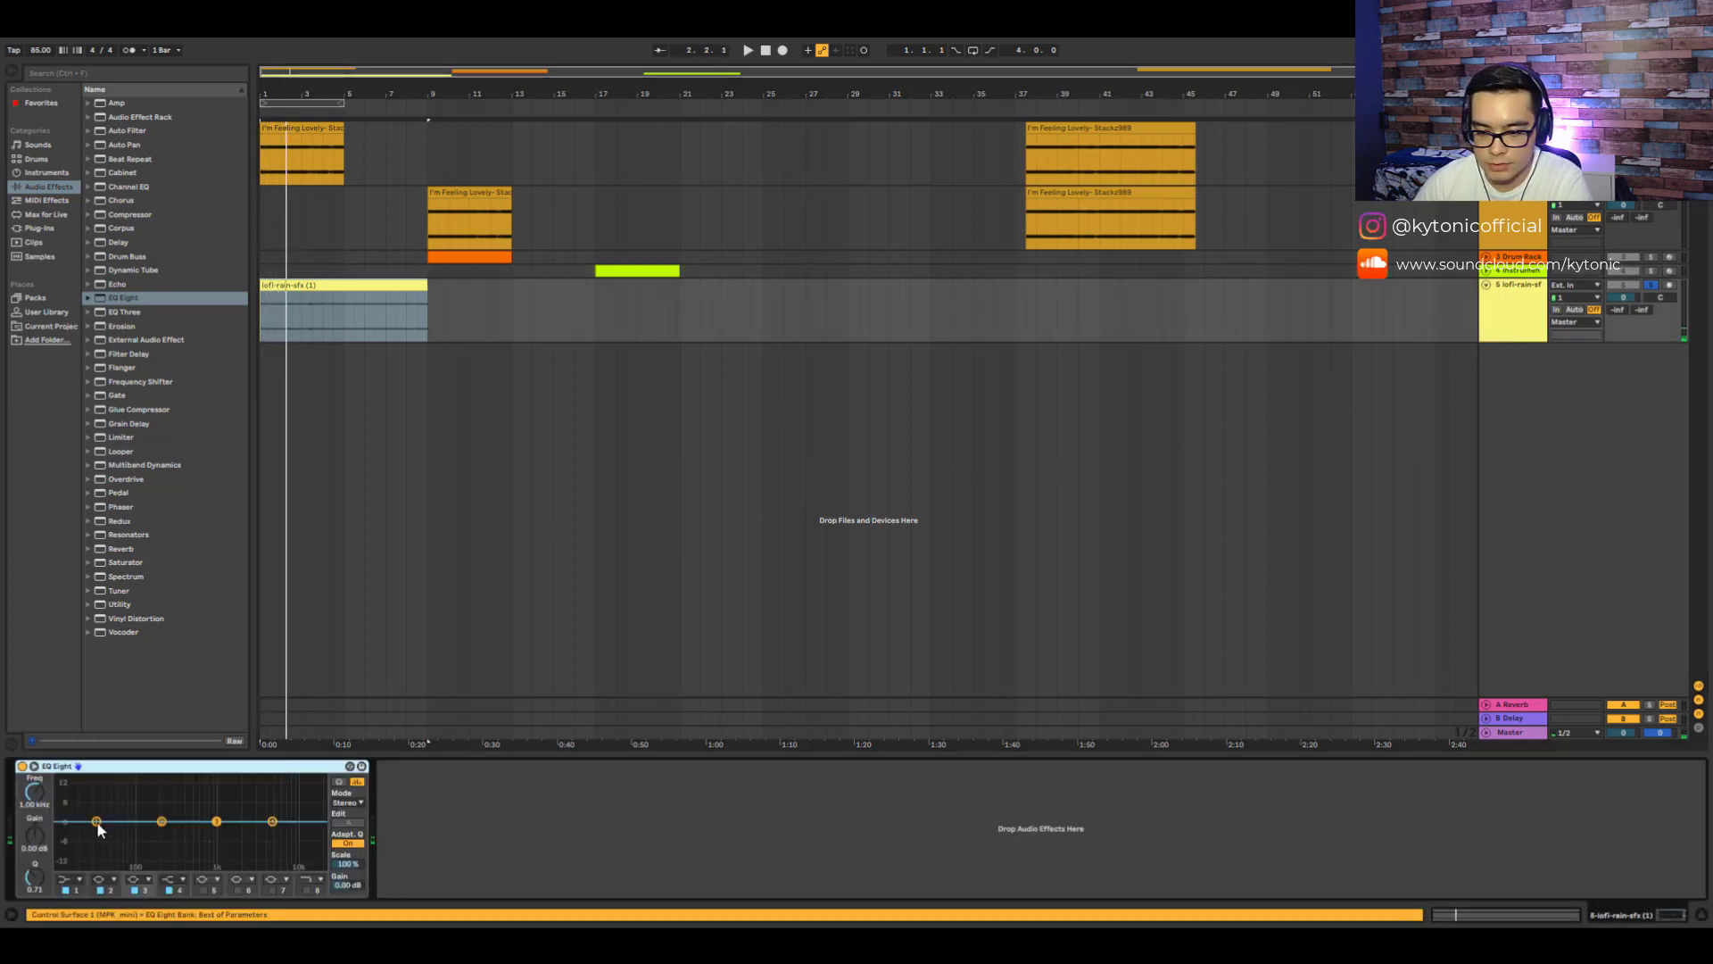
click(76, 879)
click(74, 793)
key(space)
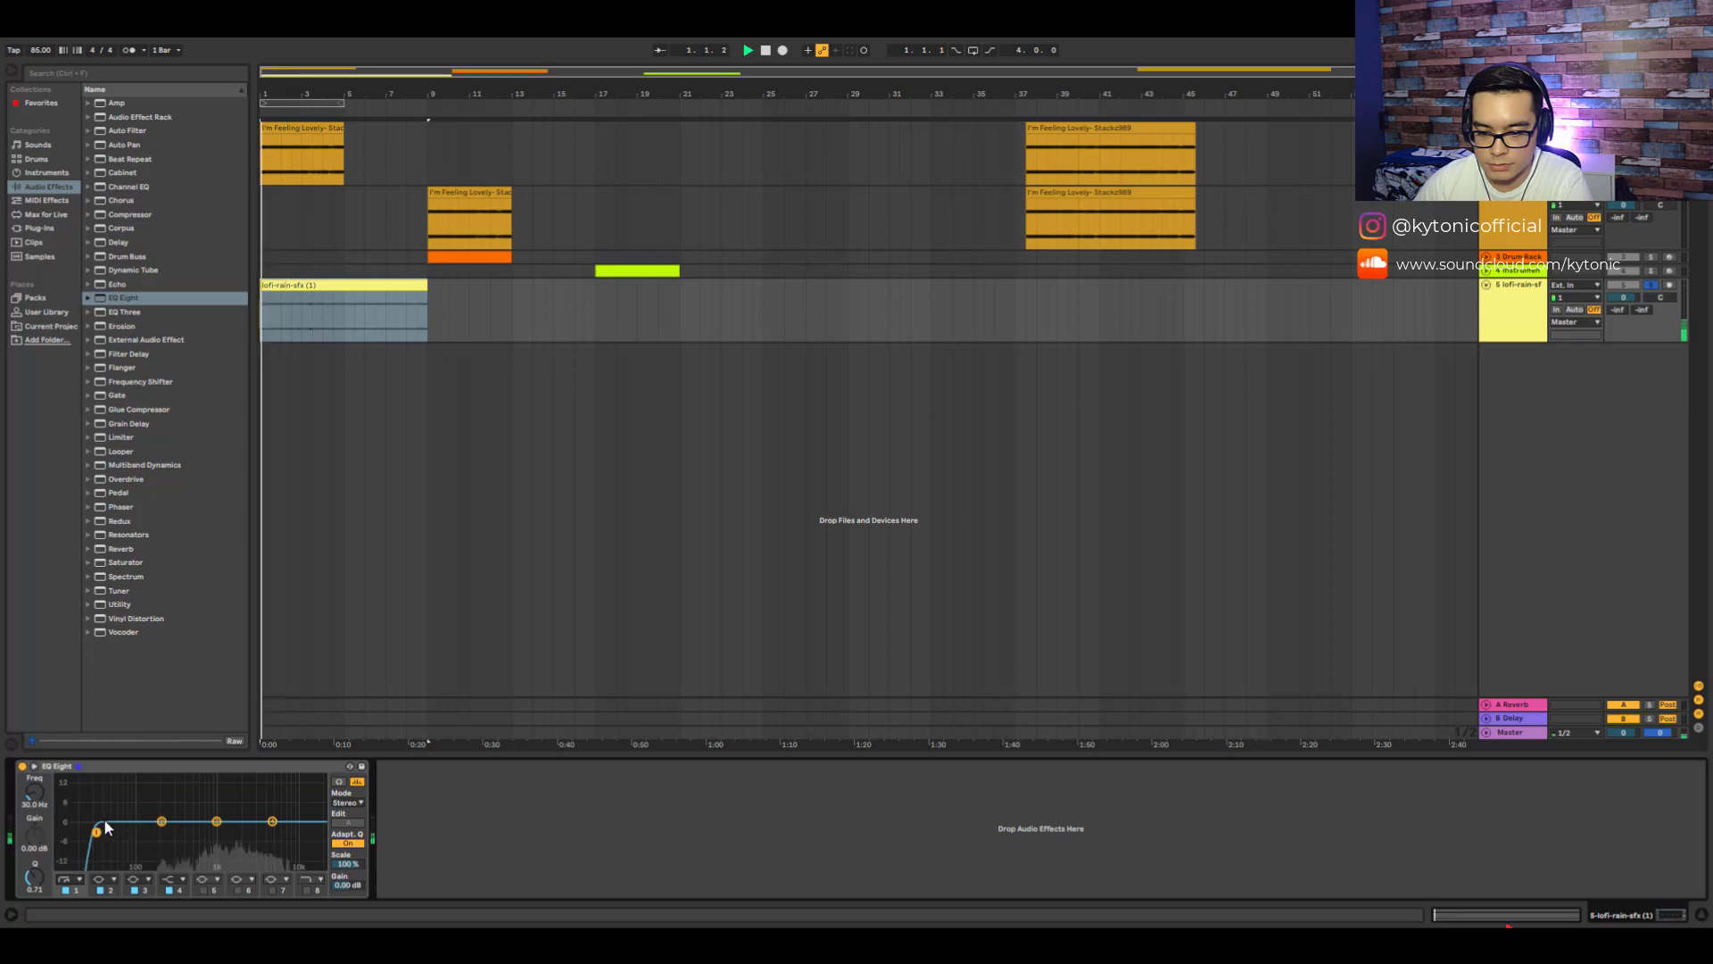
drag(97, 835, 159, 826)
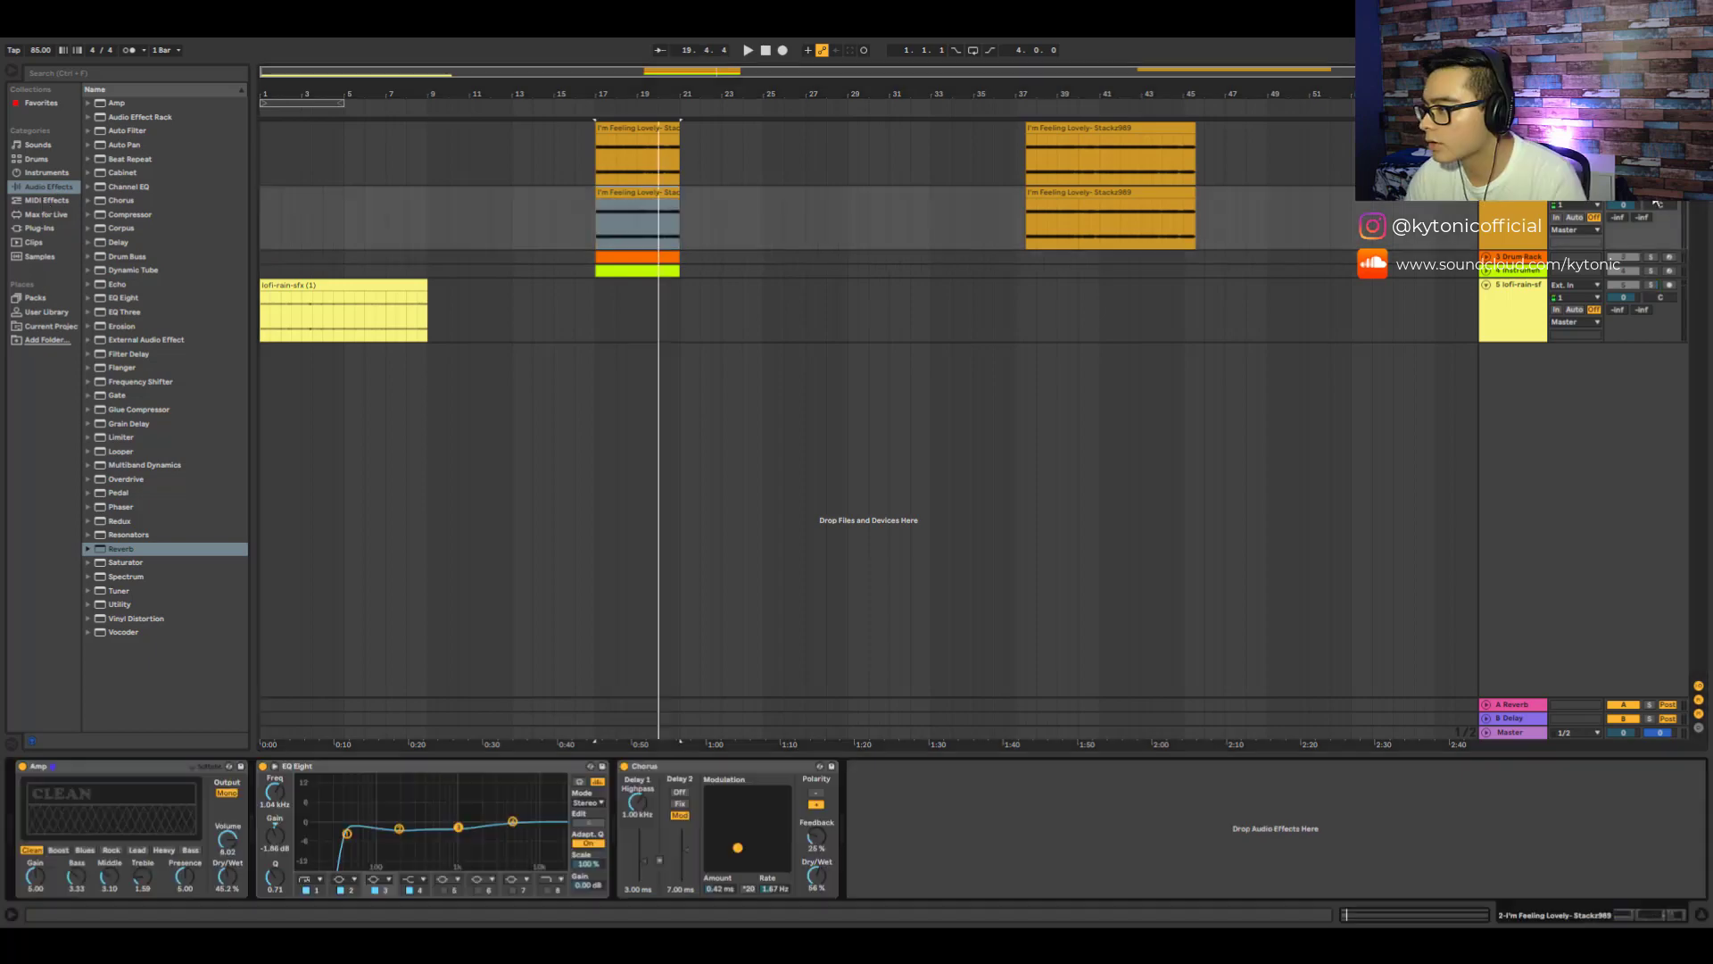
- Select the duplicate sample track to view its effect chain
click(1651, 193)
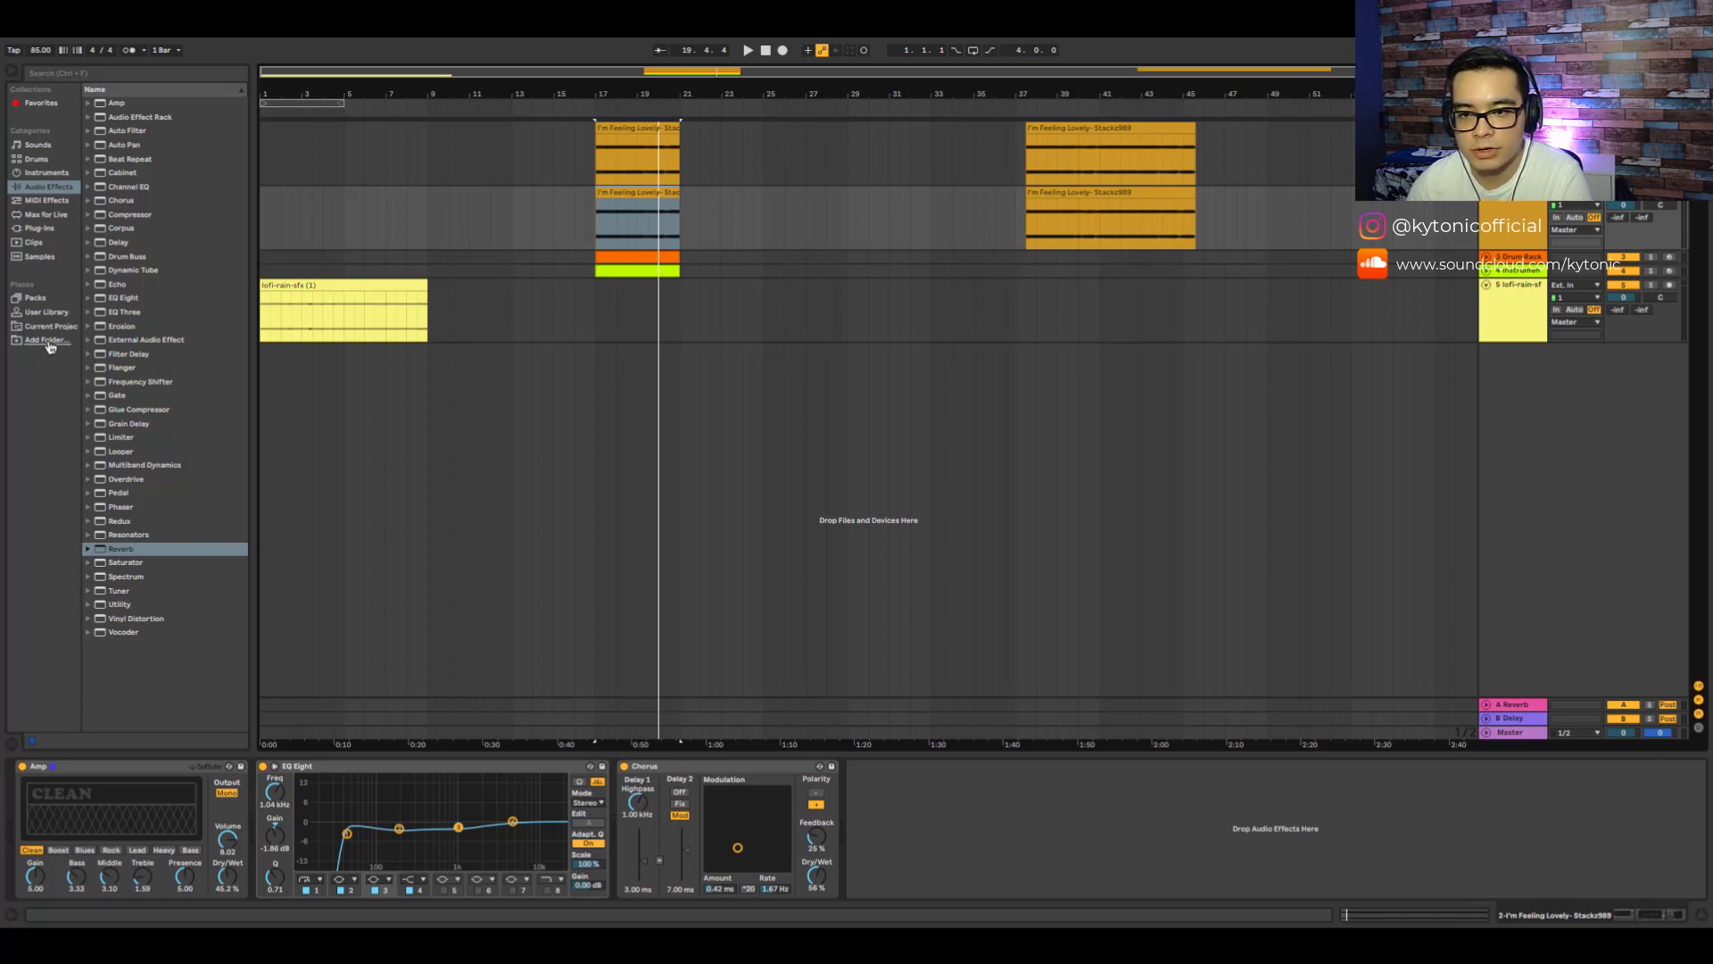
- Add vocal sample clips on two new audio tracks and move the hidaddy vocal clip into place near bar 7
click(45, 312)
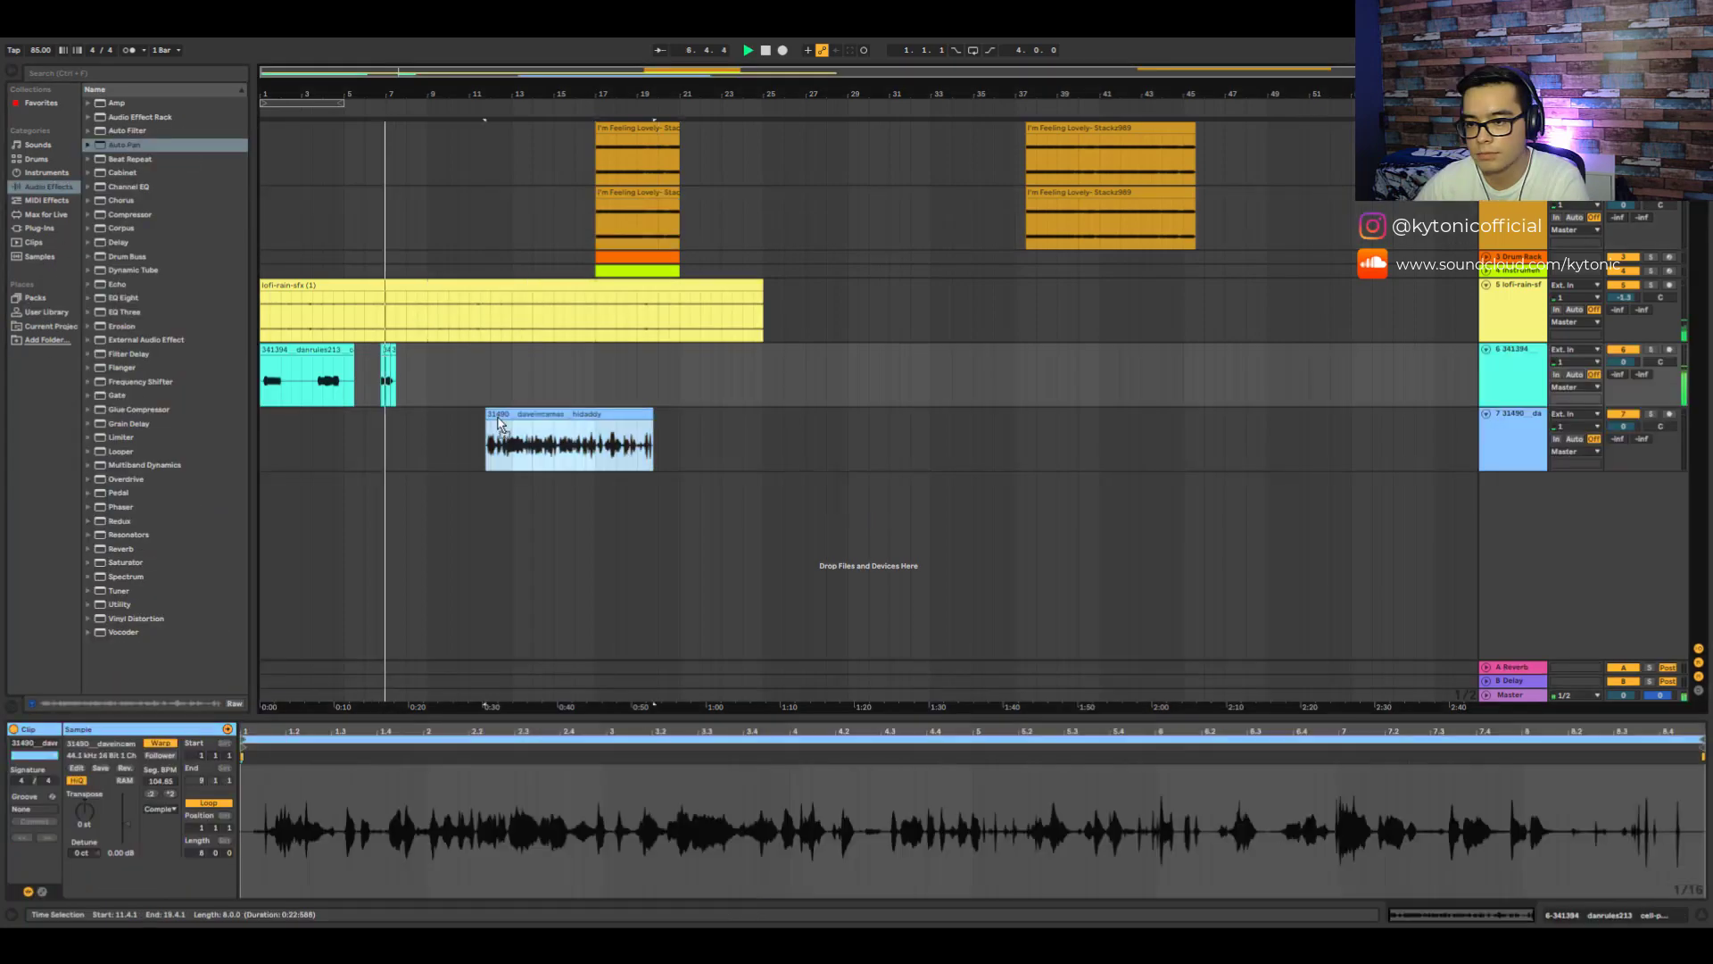
drag(522, 421, 430, 421)
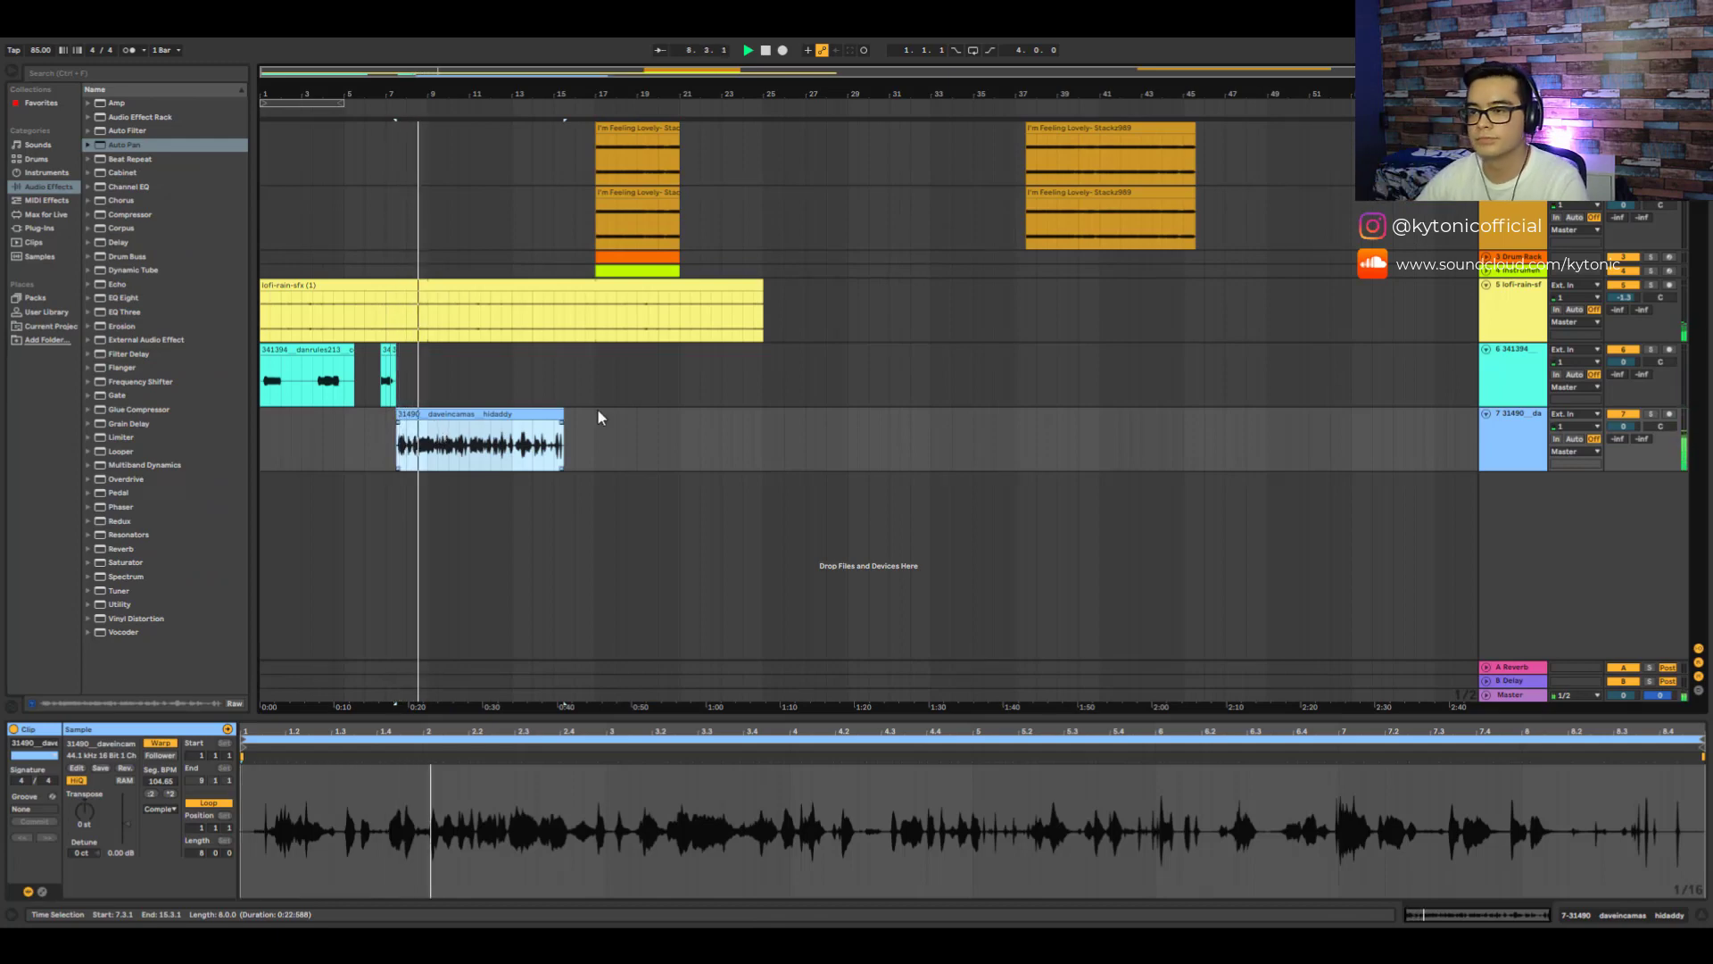
- Set the hidaddy vocal clip's warp mode to Complex Pro and turn its warping off
click(165, 808)
click(166, 876)
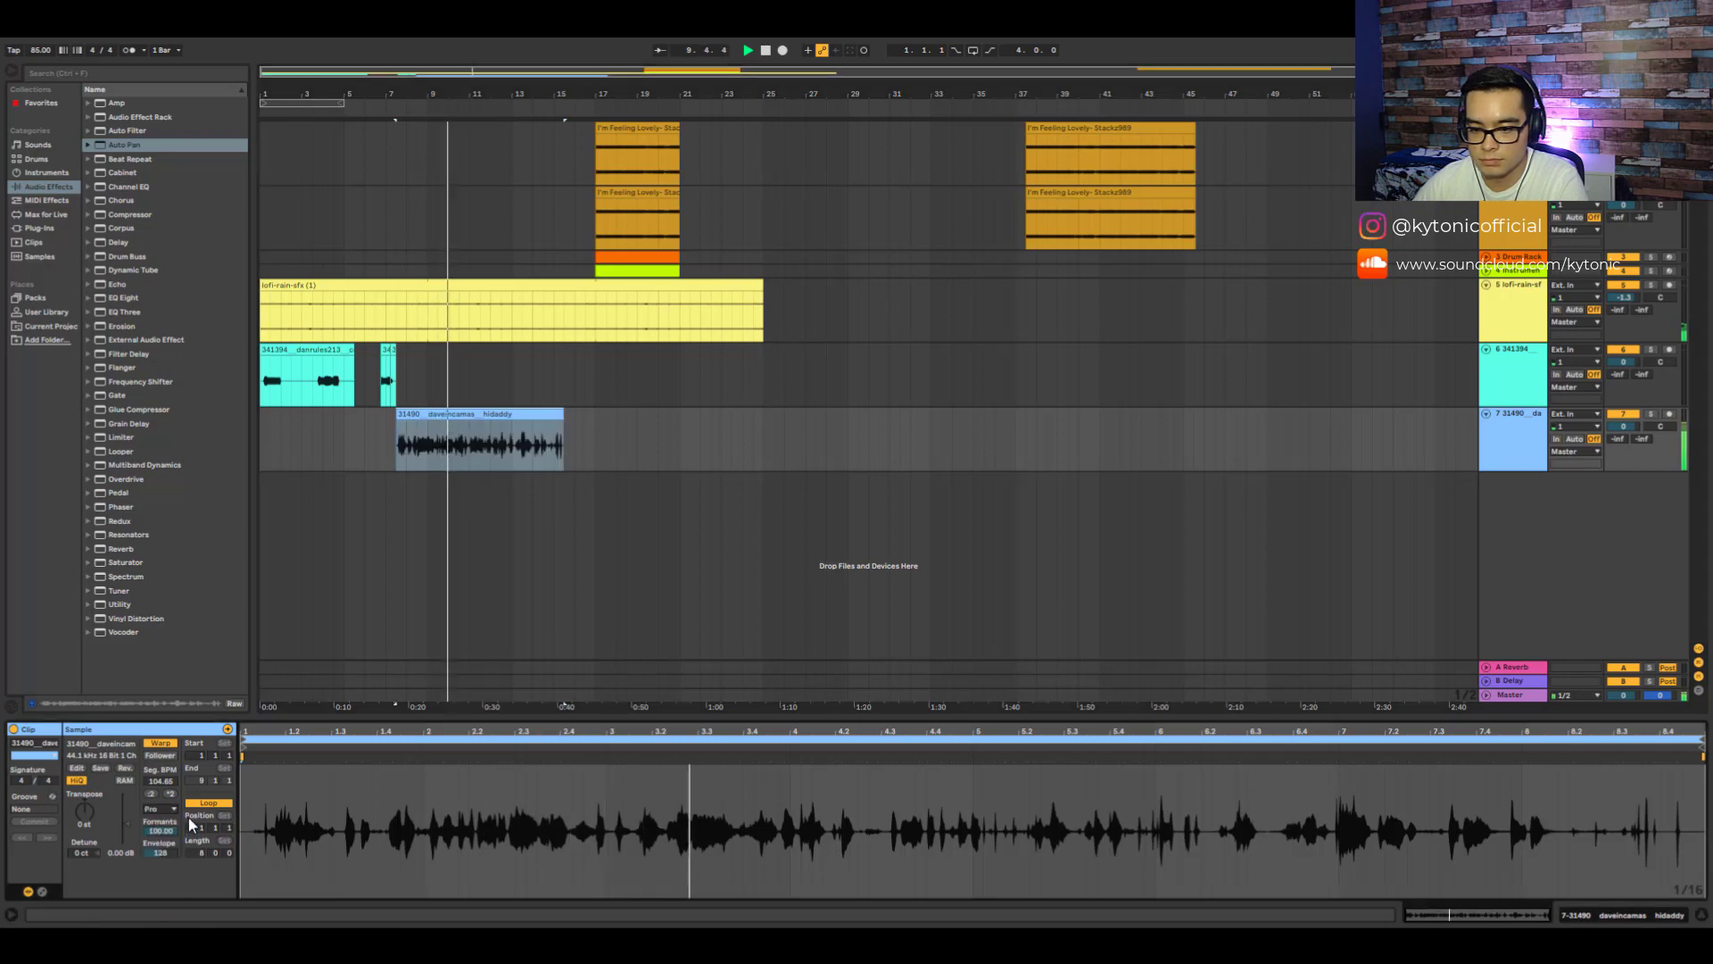
click(164, 744)
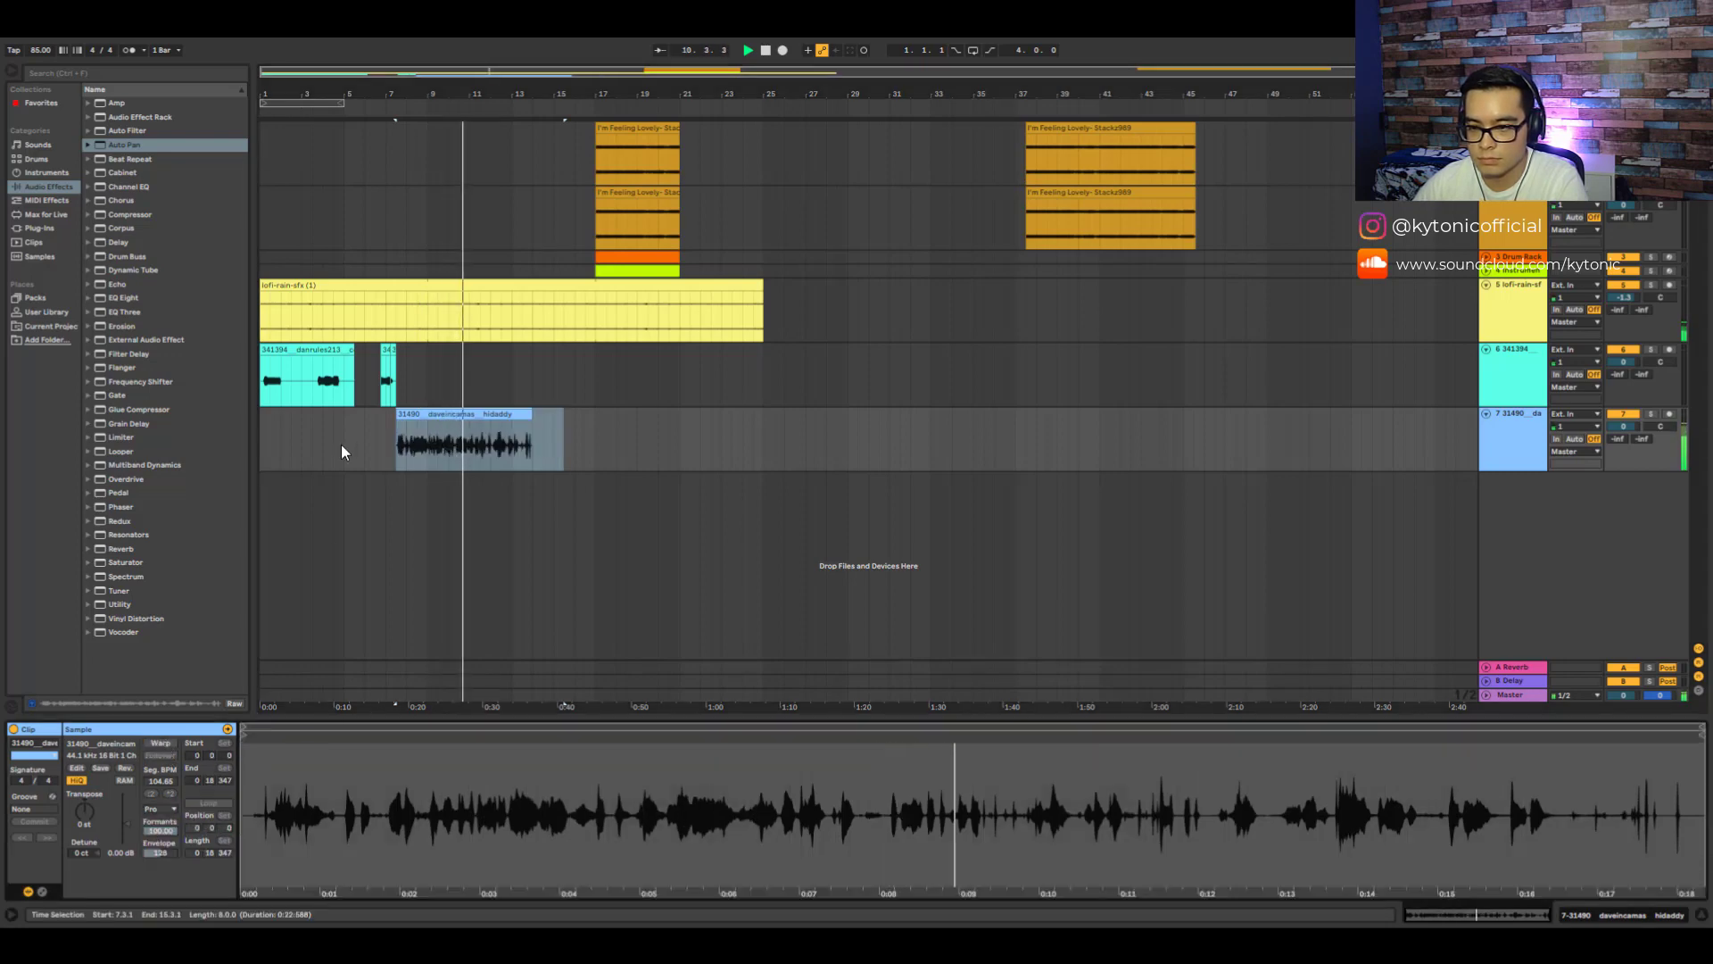
- Review the second vocal clip, then turn off warping for the lofi-rain-sfx clip
click(308, 379)
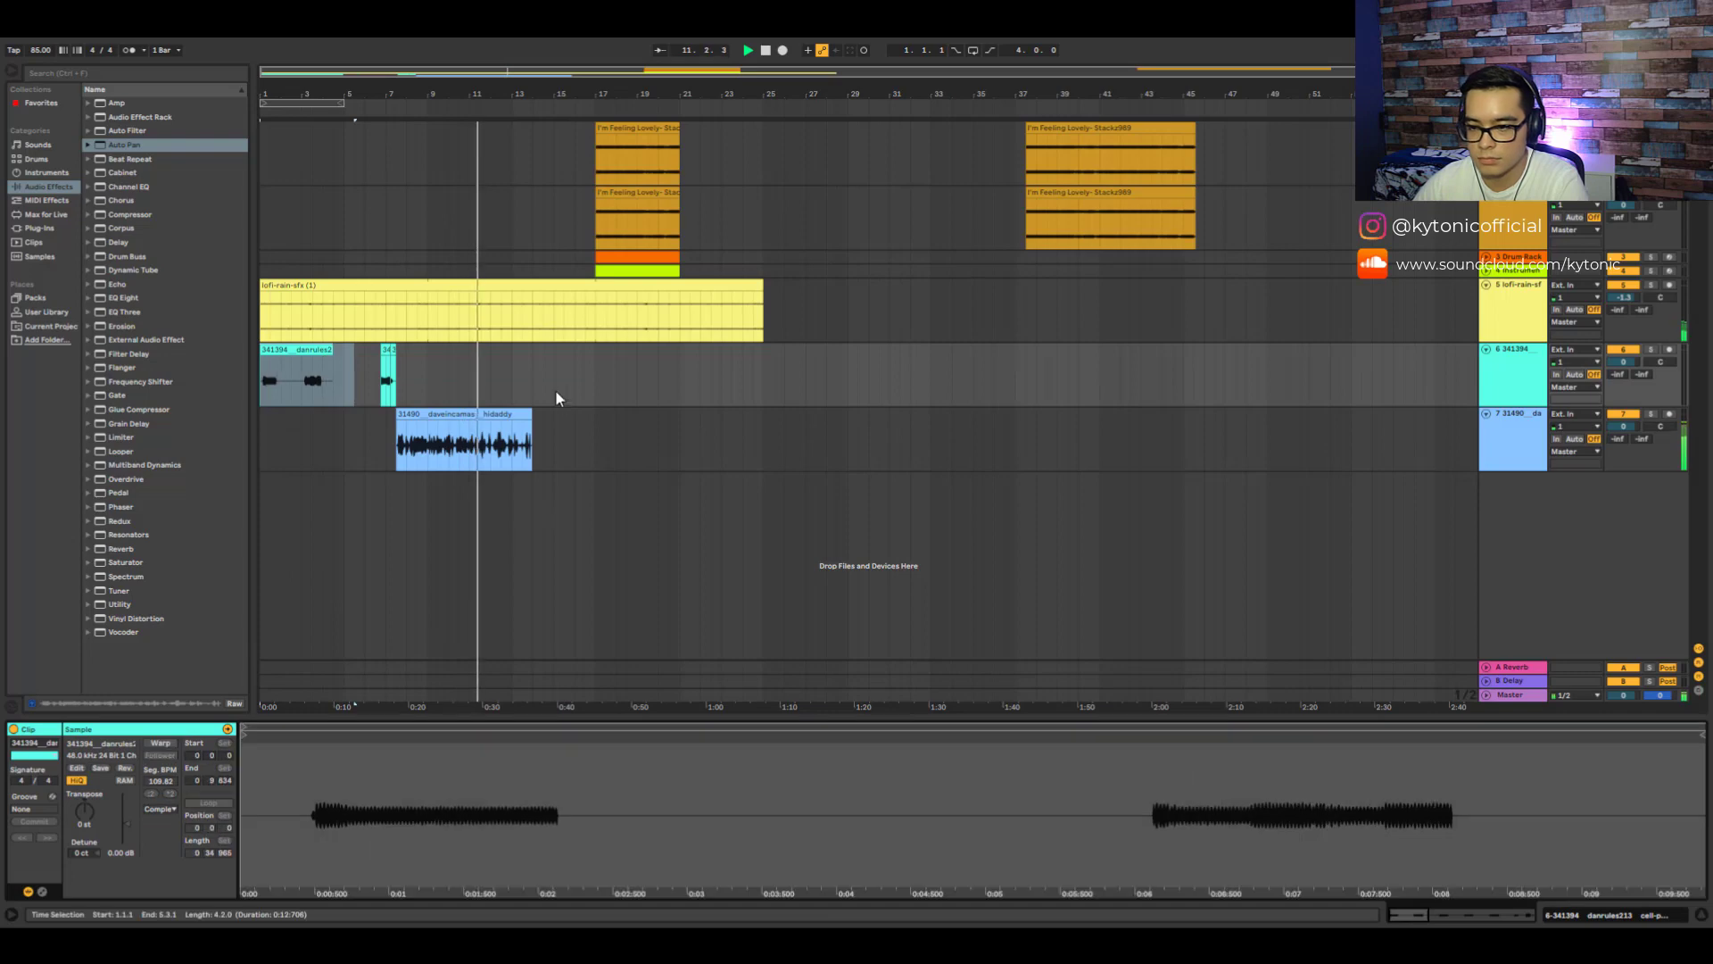
click(457, 414)
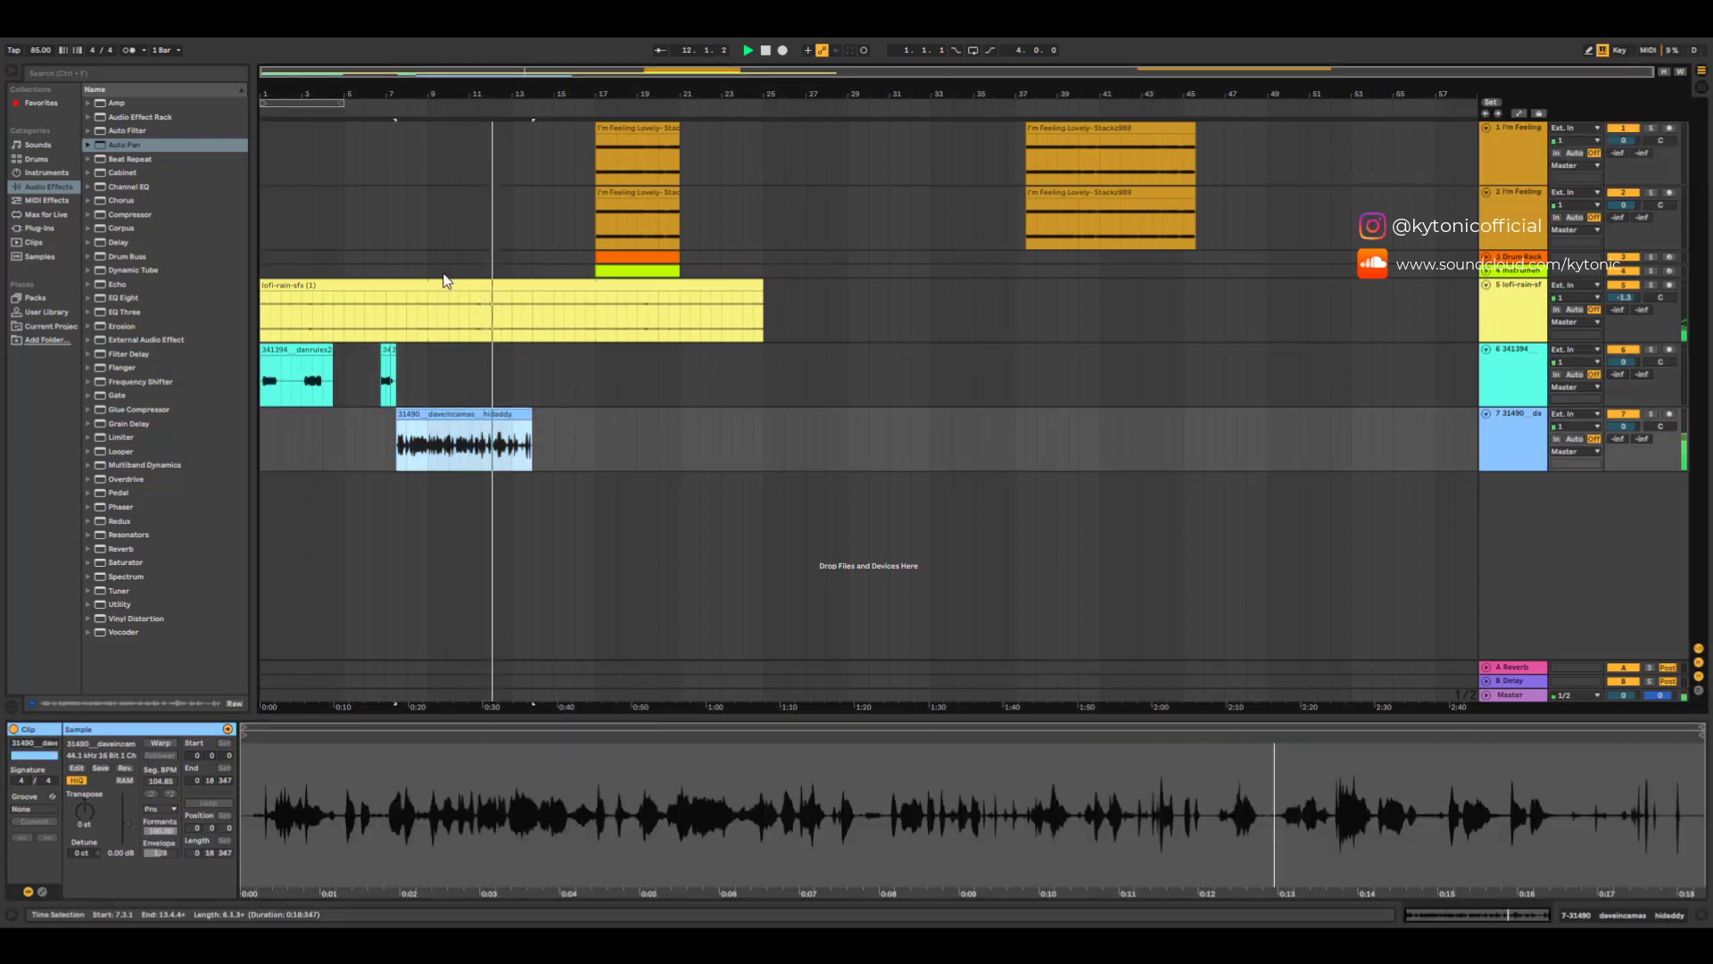
click(437, 310)
click(160, 742)
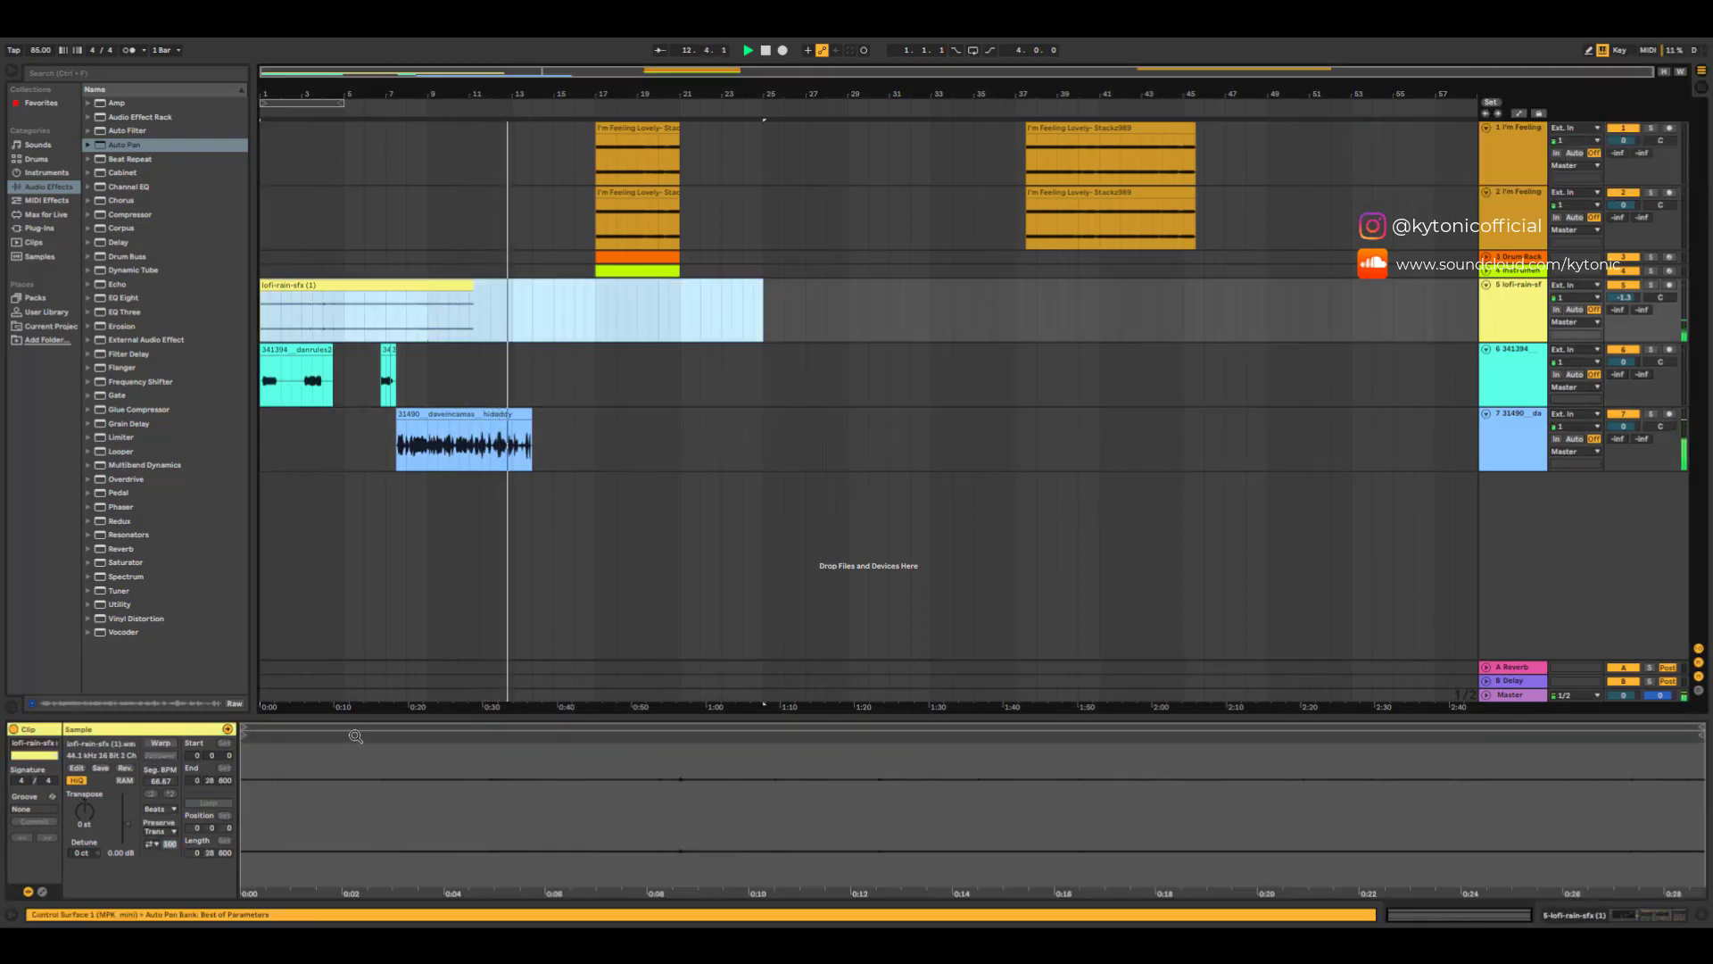